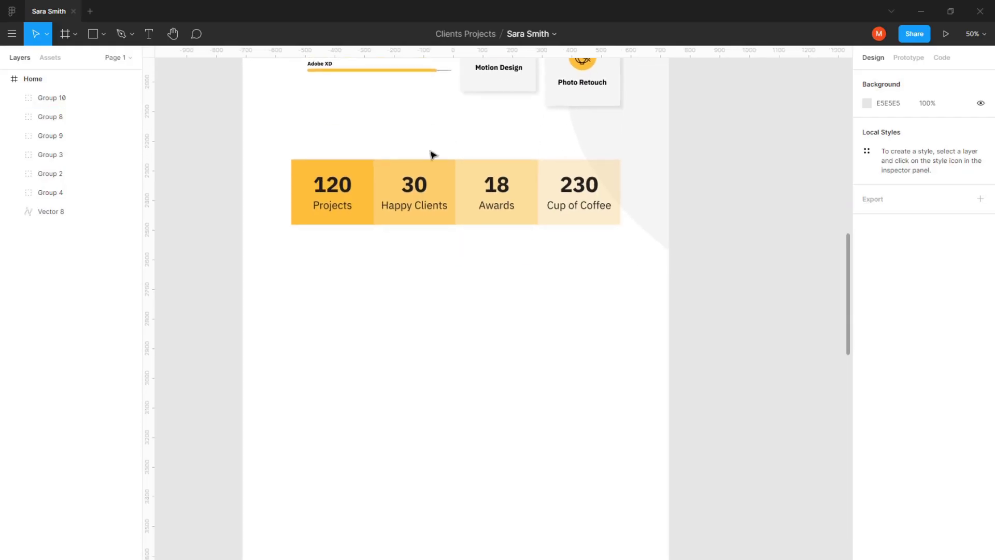
Select the skills group's divider line, My Skills label, heading and paragraph and move them out of the group.
scroll(433, 155, "up", 4)
left_click(280, 173)
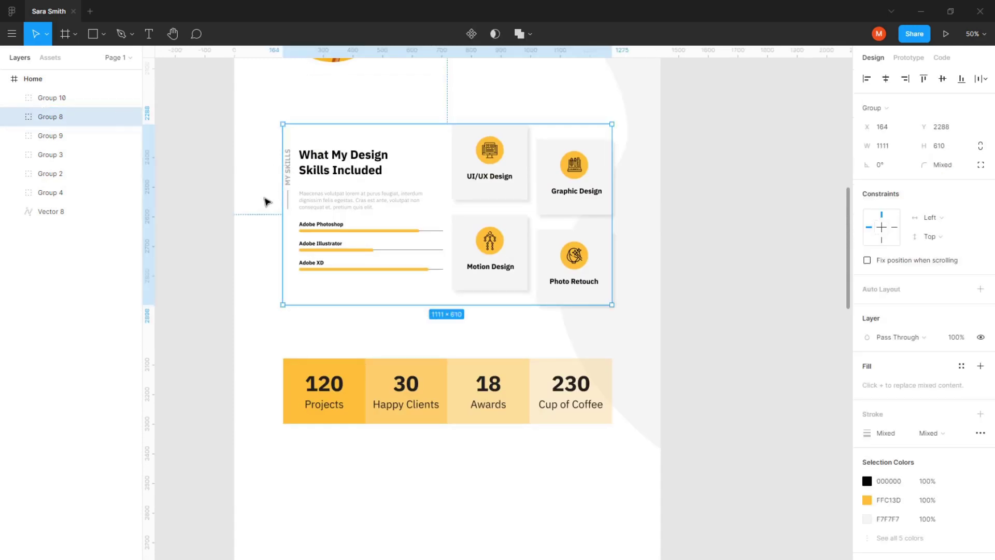
left_click(15, 117)
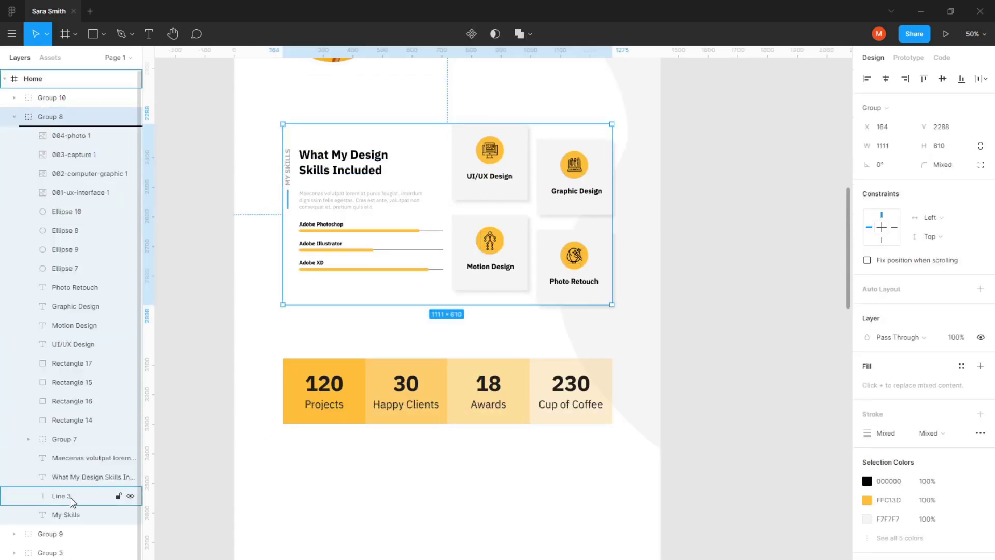
left_click(68, 495)
left_click(66, 515, "shift")
left_click(93, 477, "shift")
left_click(94, 458, "shift")
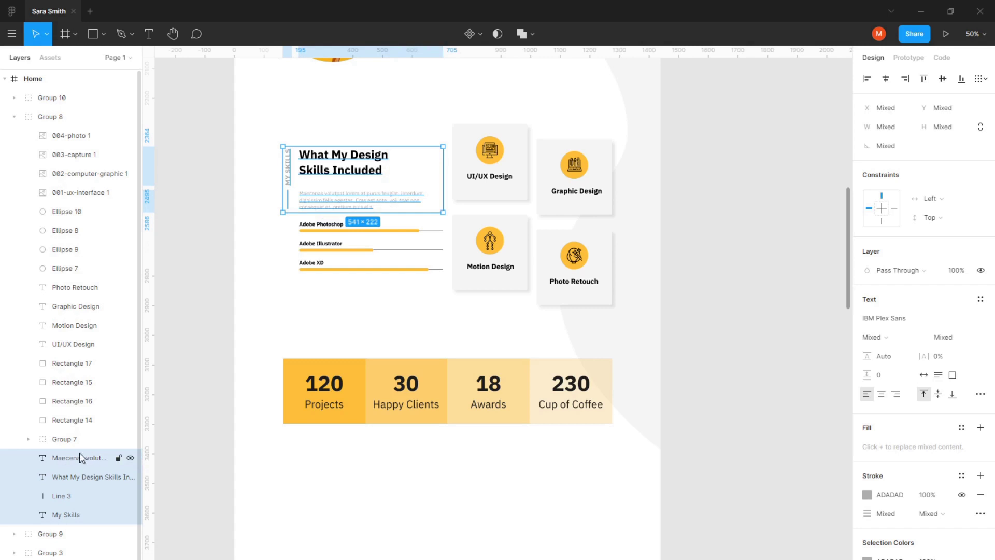
left_click_drag(2, 164, 21, 90)
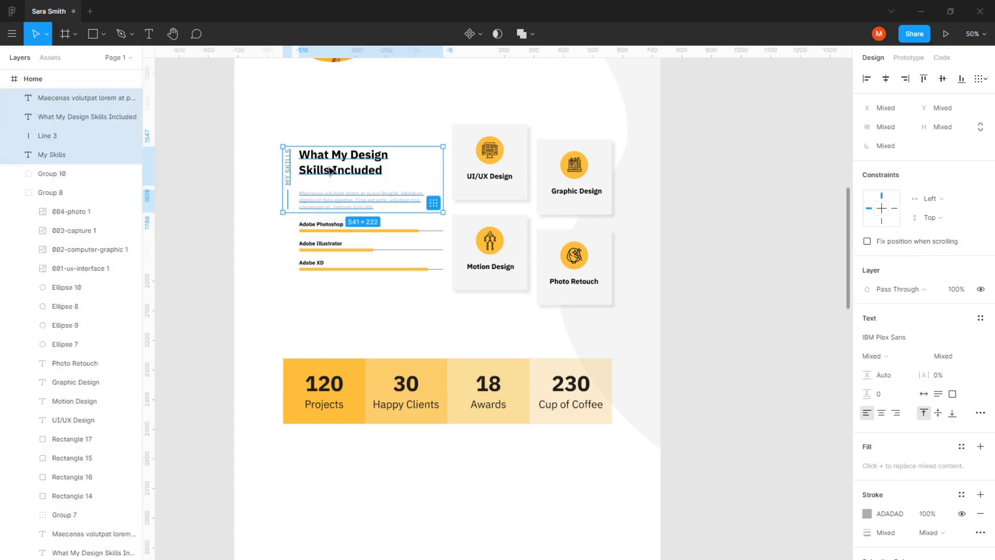
Place a copy of the four heading layers below the stats band and select its vertical label.
left_click_drag(379, 157, 378, 481)
left_click(21, 192)
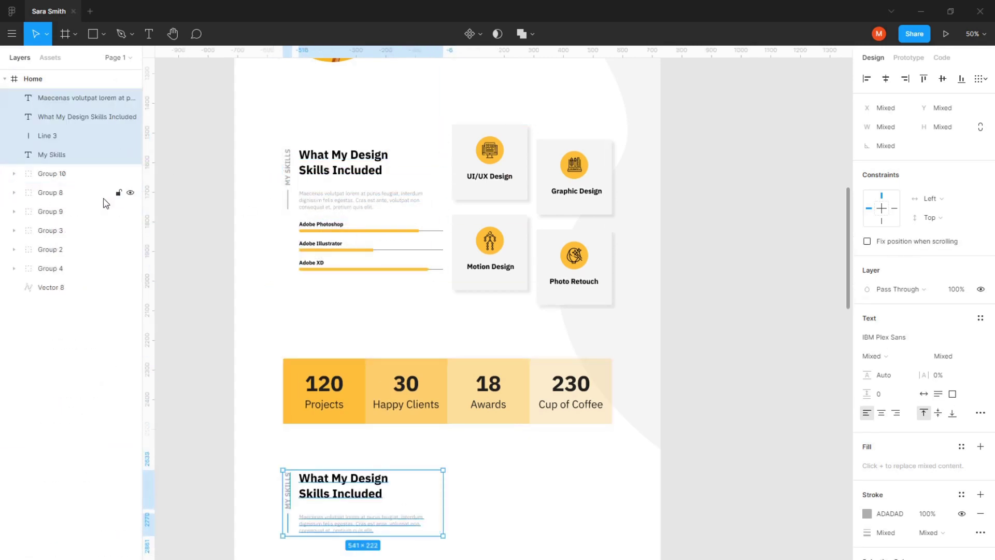
left_click(378, 344)
scroll(382, 213, "down", 3)
scroll(384, 223, "left", 2)
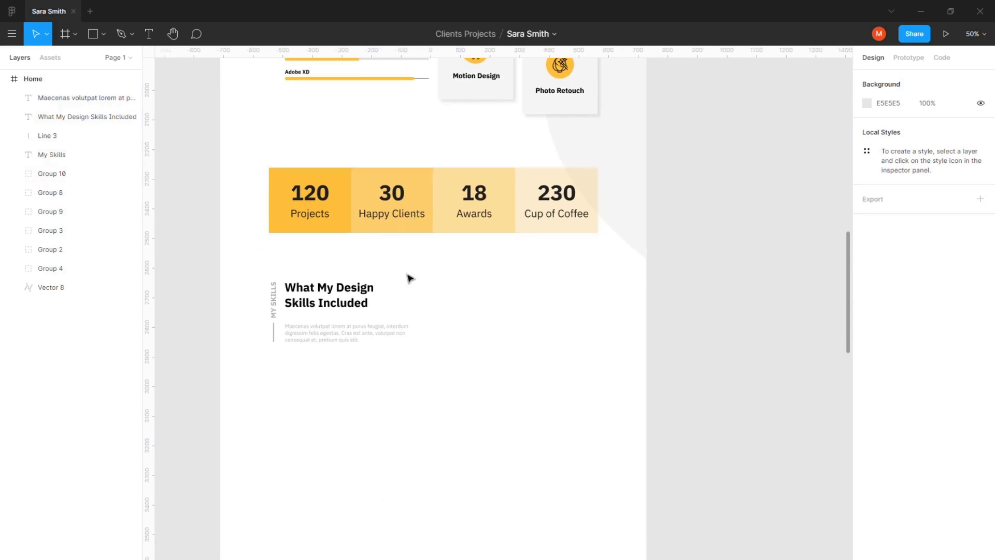
left_click(273, 304)
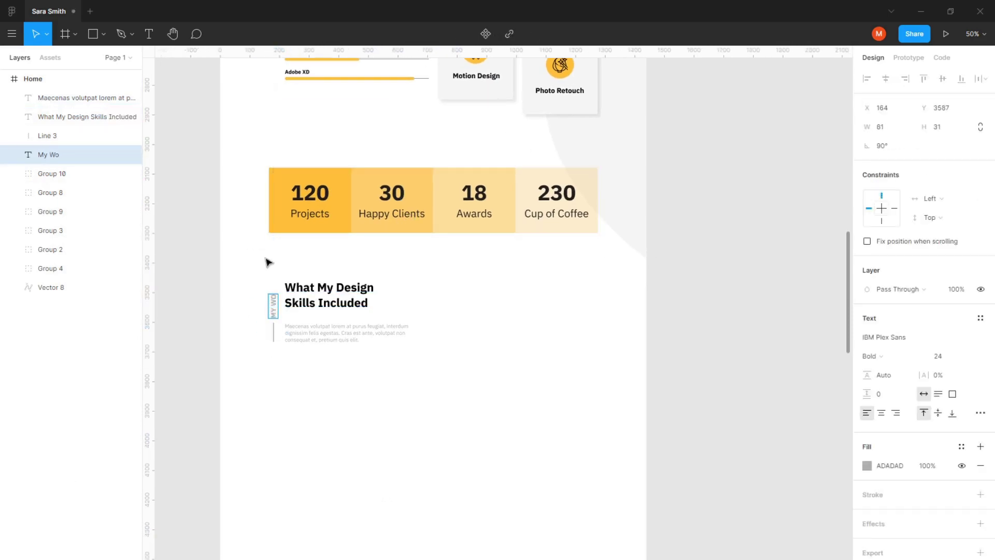
Retitle the copied heading 'Meet My Projects' and move the paragraph up beneath it.
left_click(283, 300)
key("Return")
type("Meet My Projects")
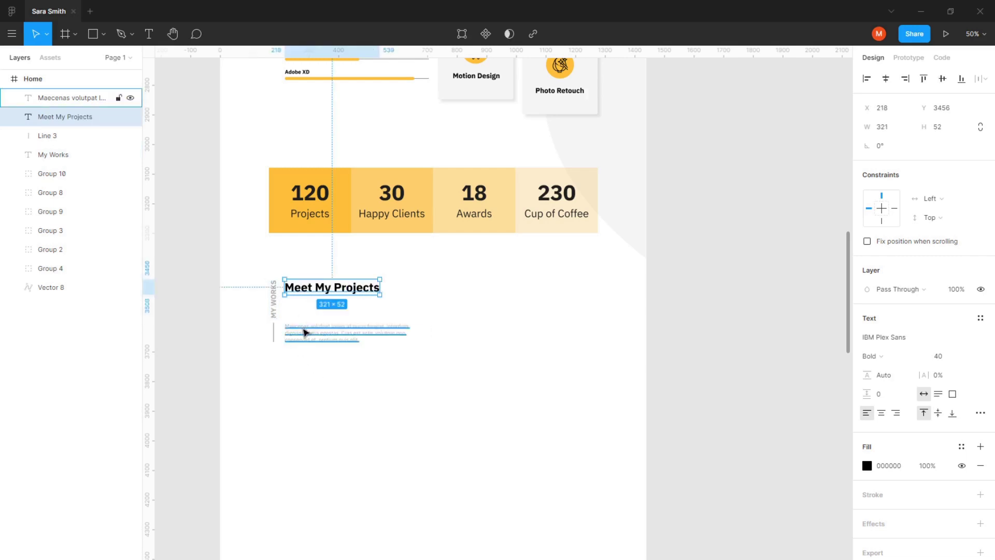
left_click_drag(304, 331, 309, 312)
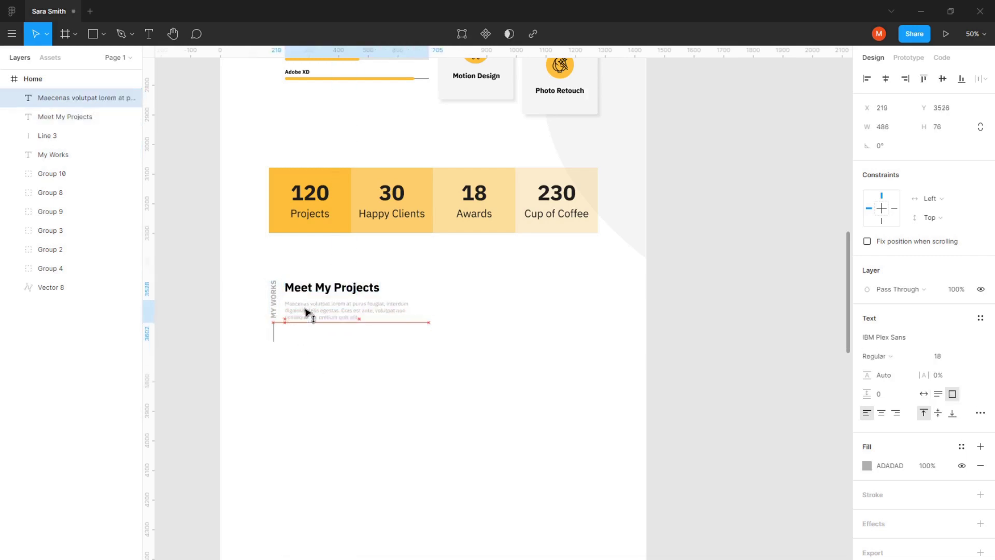
left_click(313, 346)
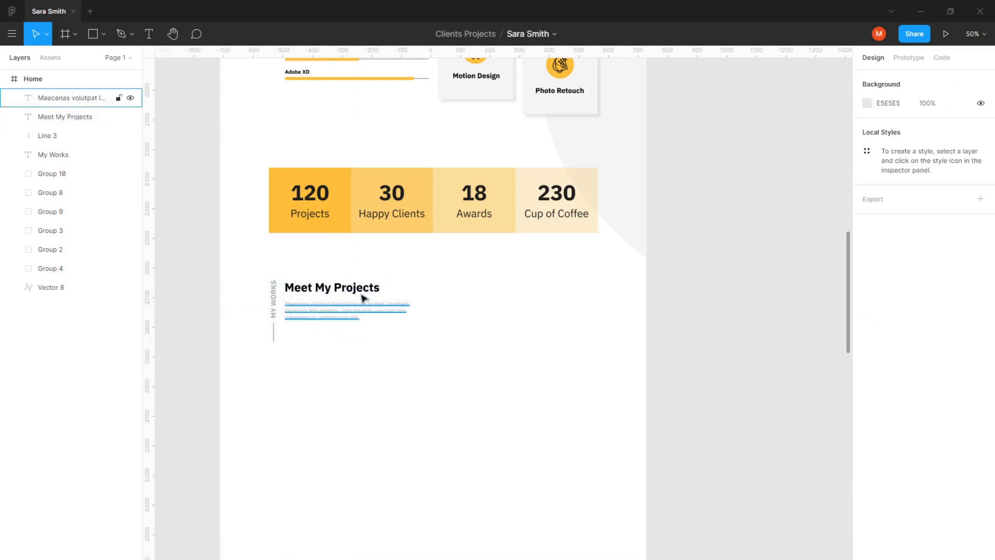
Draw a rectangle of height 50 beside the Meet My Projects heading.
left_click(103, 34)
left_click(97, 60)
left_click_drag(576, 280, 513, 306)
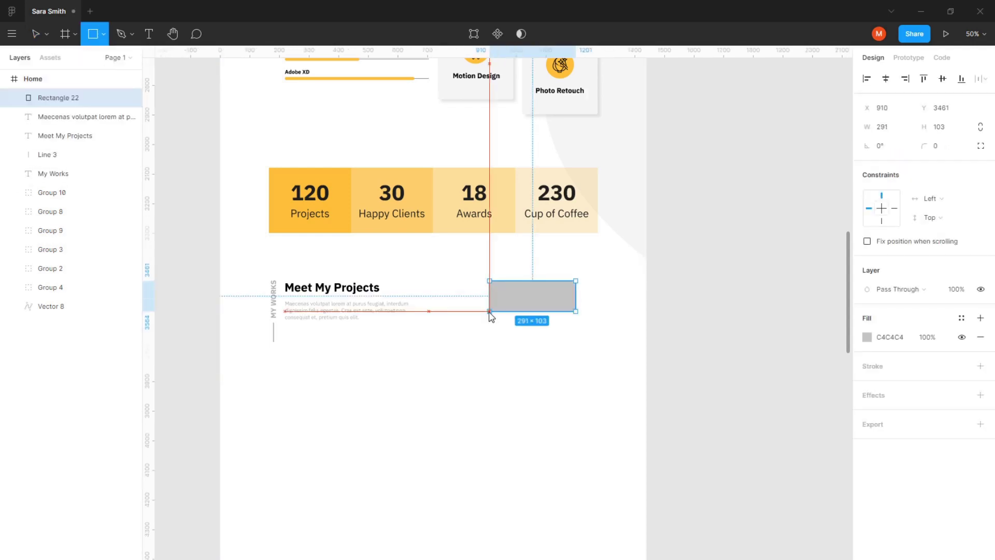
left_click(941, 127)
type("50")
key("Return")
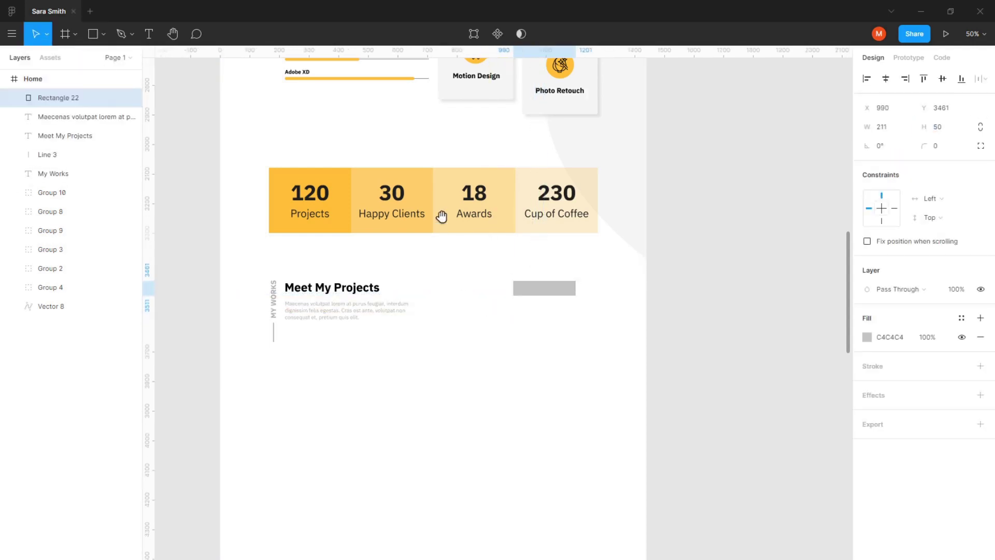
scroll(440, 216, "up", 5)
scroll(372, 421, "up", 4)
scroll(260, 416, "up", 2)
Show the Home frame's 12-column grid, snap the rectangle to the last column, and round it with radius 50.
left_click(250, 72)
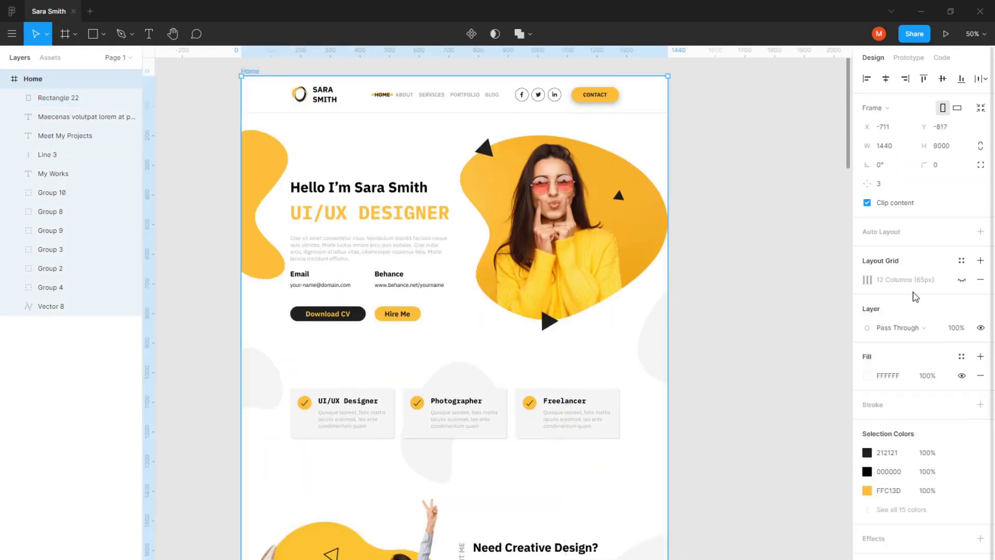
left_click(961, 280)
scroll(451, 352, "down", 5)
scroll(413, 297, "down", 4)
scroll(420, 293, "down", 4)
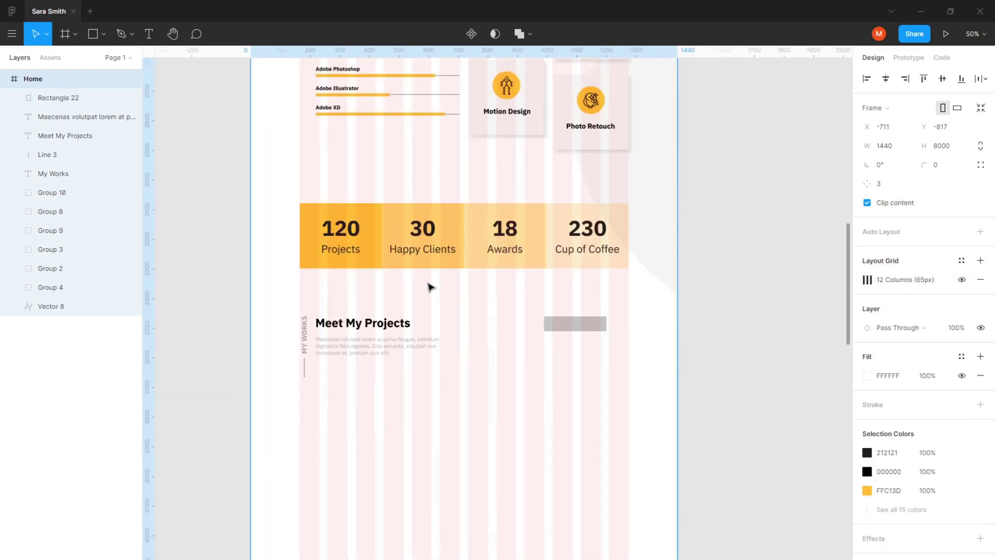
key("shift+0")
scroll(714, 338, "left", 2)
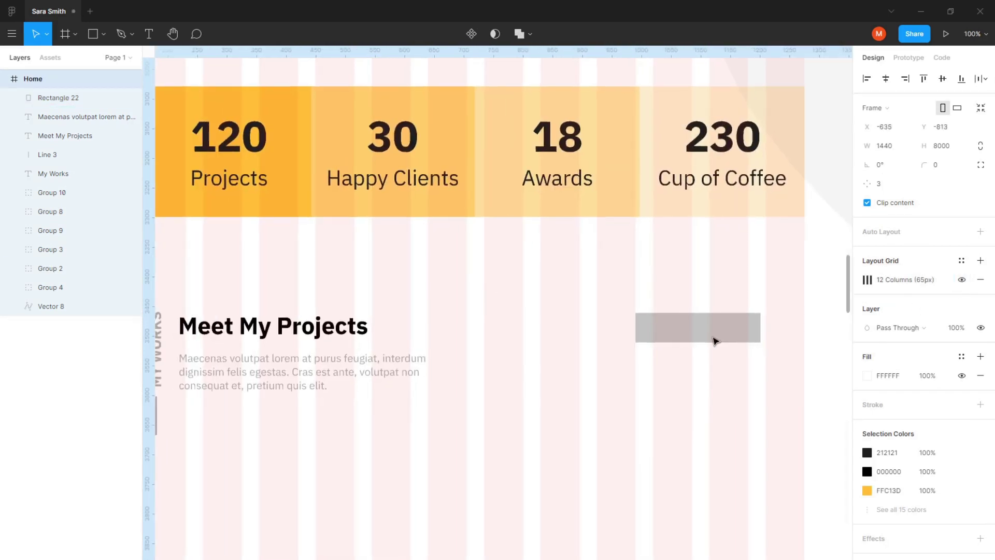
key("Escape")
left_click_drag(701, 334, 781, 325)
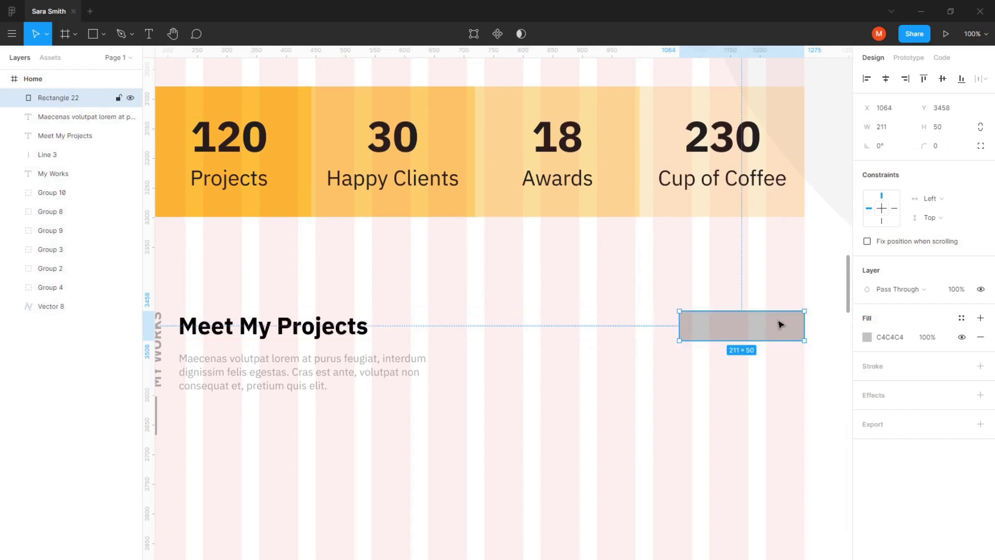
type("50")
key("Return")
key("Escape")
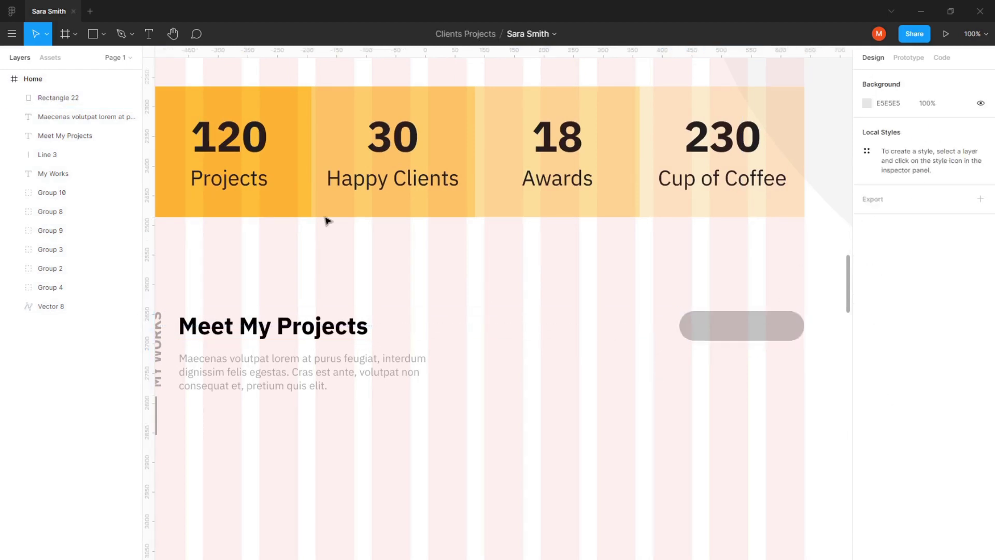
Add a bold, size 24 'All Projects' label centred on the rounded button.
left_click(435, 488)
type("All Projects")
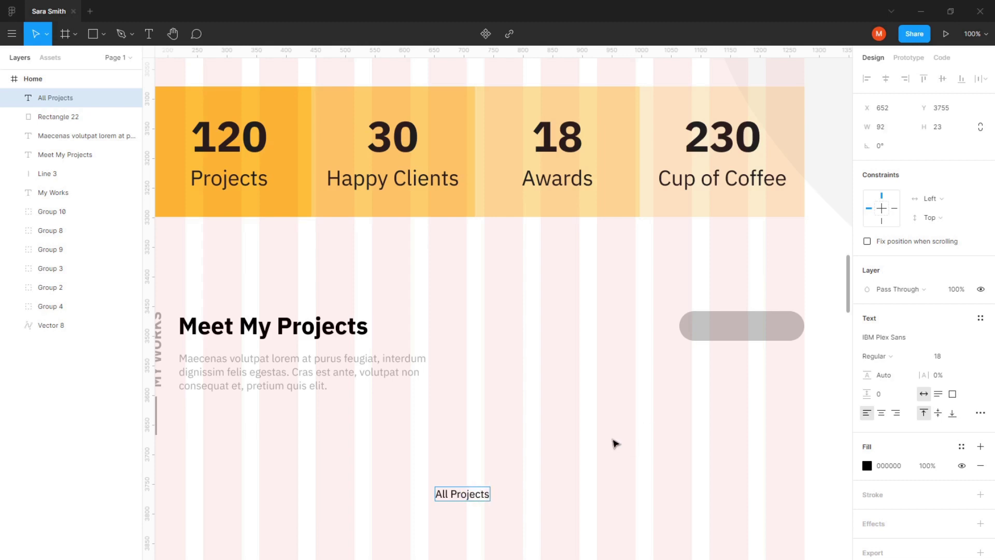
left_click_drag(462, 493, 742, 327)
left_click(938, 356)
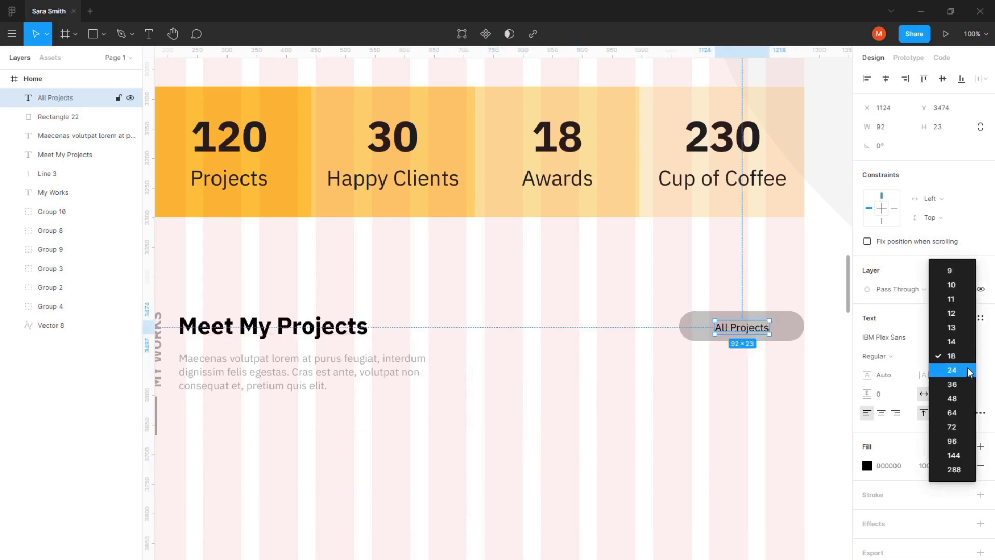
left_click(896, 351)
left_click(892, 400)
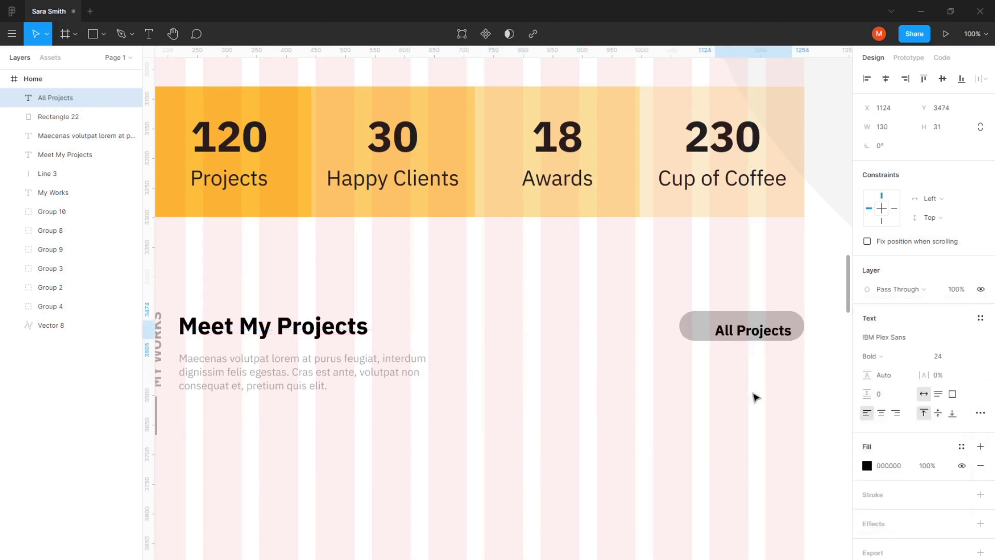
left_click(755, 398)
left_click_drag(754, 336, 744, 330)
left_click(755, 363)
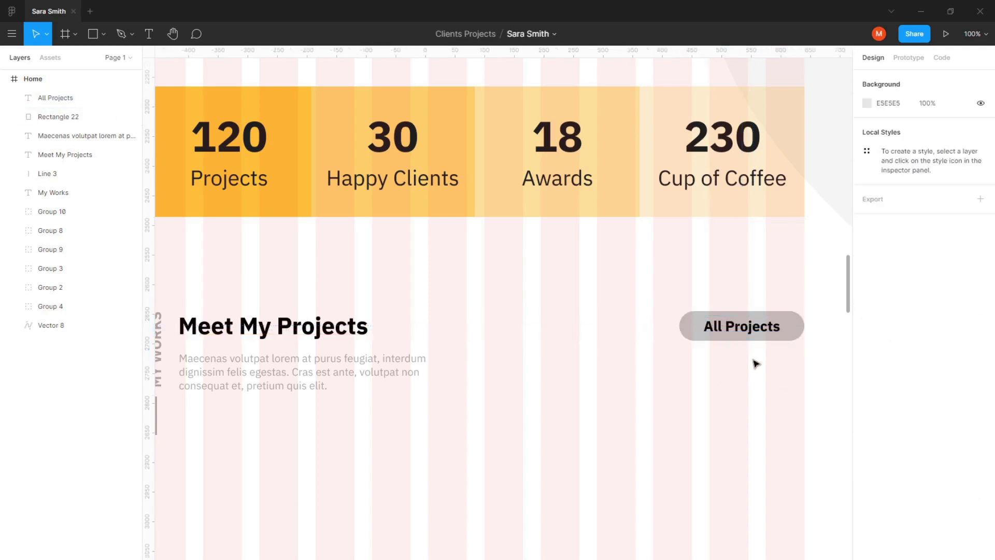
left_click(793, 334)
left_click(867, 337)
Fill the pill orange FFC13D and put a dark 212121 duplicate behind it as a shadow.
left_click(755, 541)
left_click(762, 291)
left_click_drag(691, 333, 694, 343)
right_click(694, 343)
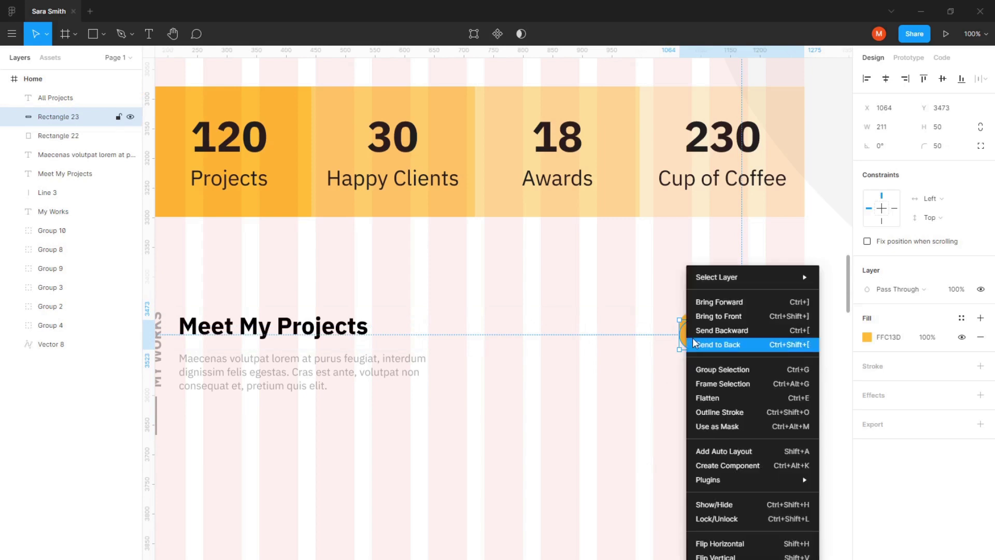
left_click(697, 344)
left_click(867, 337)
left_click(725, 541)
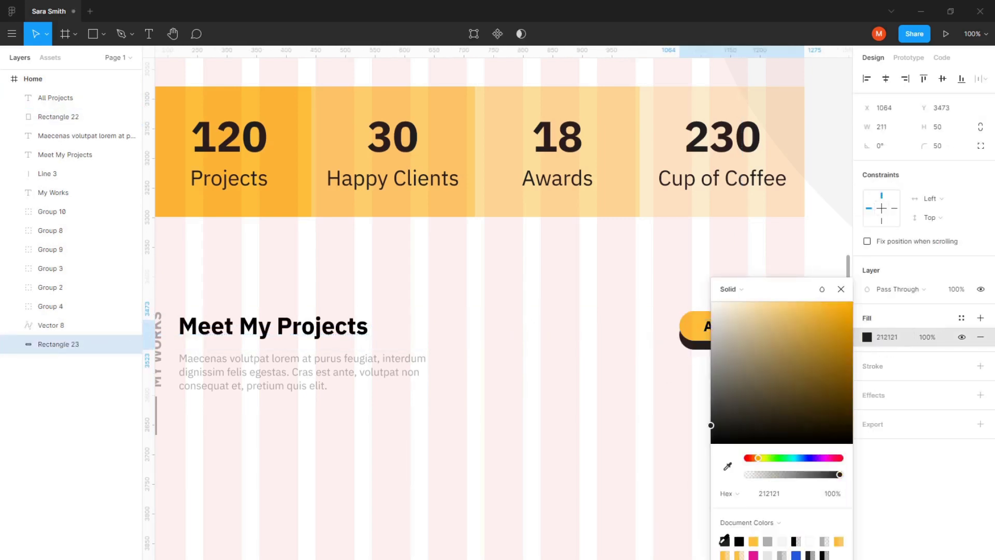
left_click(777, 441)
Give the shadow shape a layer blur of 20 and lower its fill opacity to 22%.
left_click(741, 346)
left_click(982, 402)
left_click(894, 414)
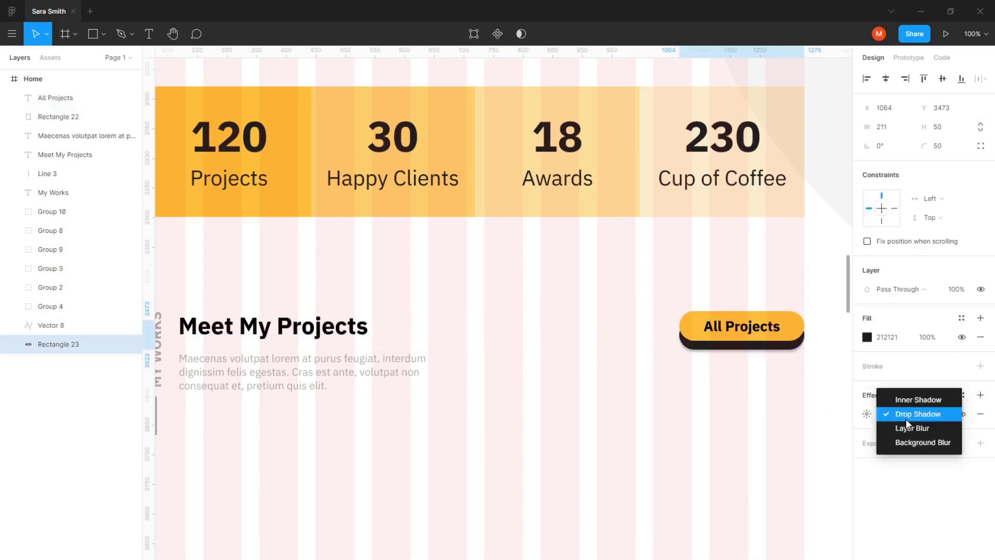
left_click(867, 414)
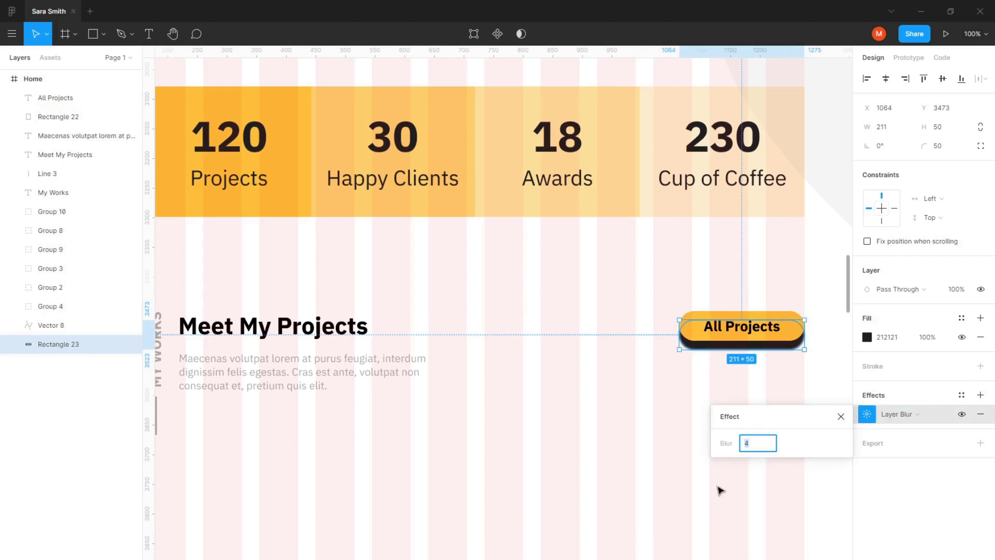
type("20")
key("Escape")
left_click(868, 337)
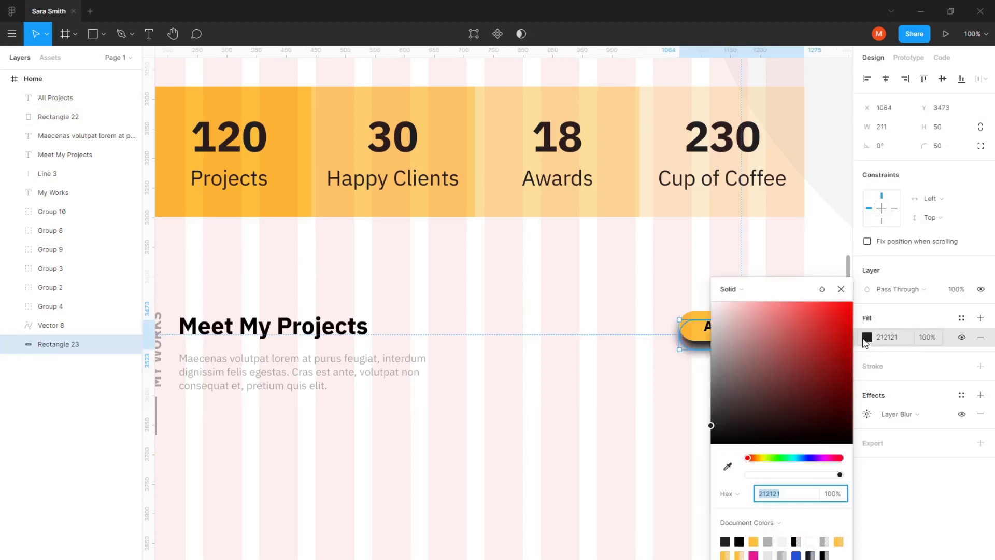
left_click_drag(840, 475, 793, 476)
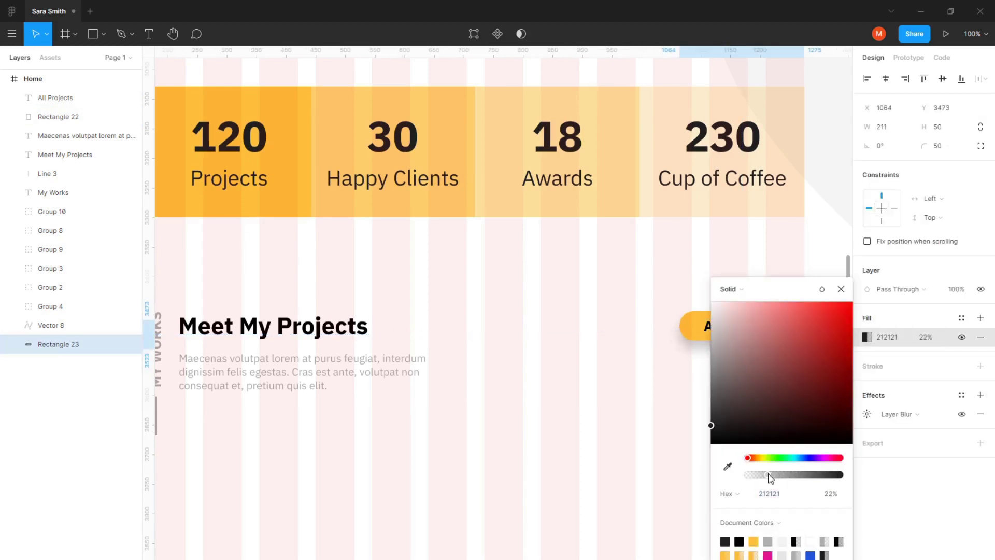
left_click(650, 491)
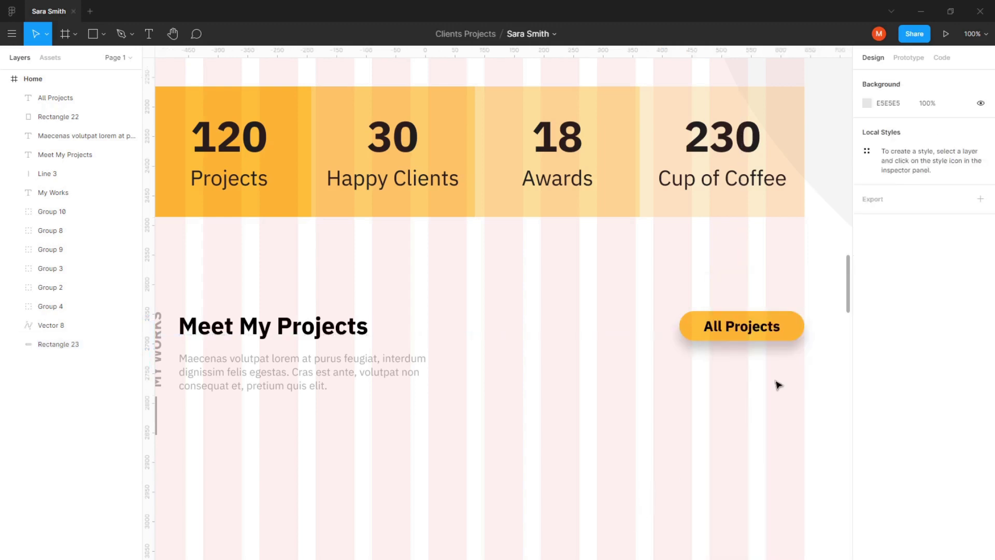
Set the All Projects label to size 24 in Regular weight.
left_click(753, 334)
left_click(966, 355)
left_click(967, 356)
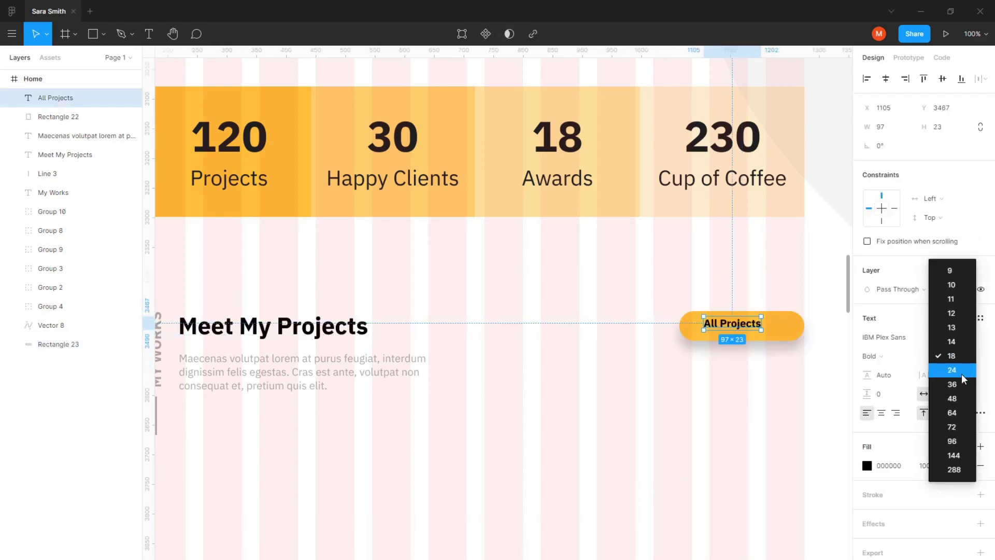
left_click(962, 374)
left_click(916, 356)
left_click(890, 313)
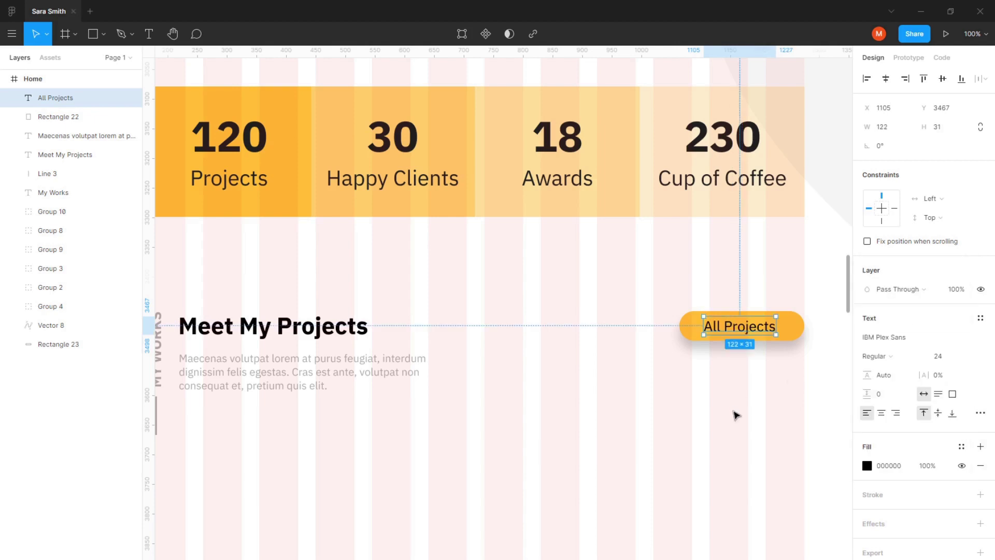
left_click(735, 413)
left_click(748, 332)
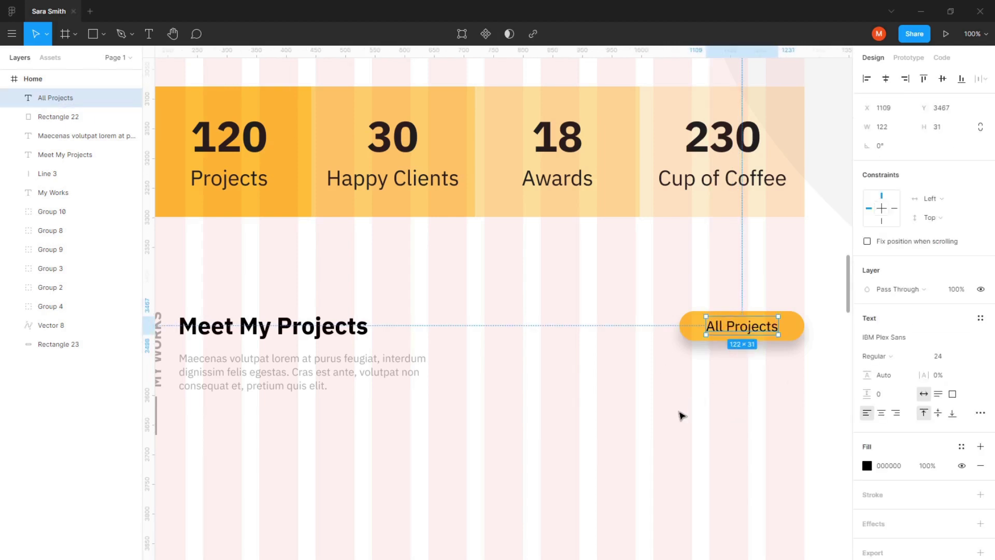
left_click(682, 415)
key("minus")
mouse_move(564, 394)
left_mouse_down()
mouse_move(596, 445)
mouse_move(591, 434)
left_mouse_up()
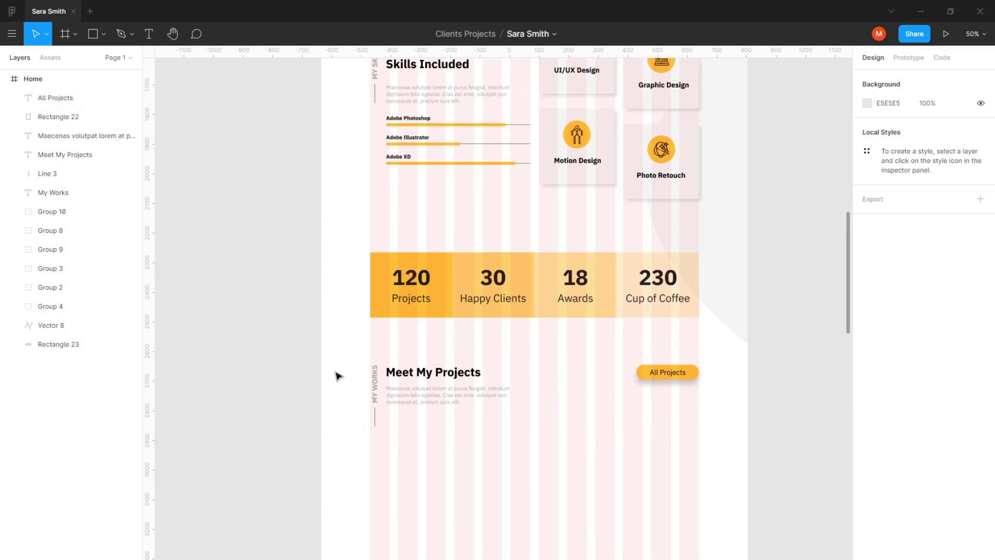
Delete a stray text layer and bring the Meet My Projects area into close view.
left_click(398, 432)
type("==")
key("Escape")
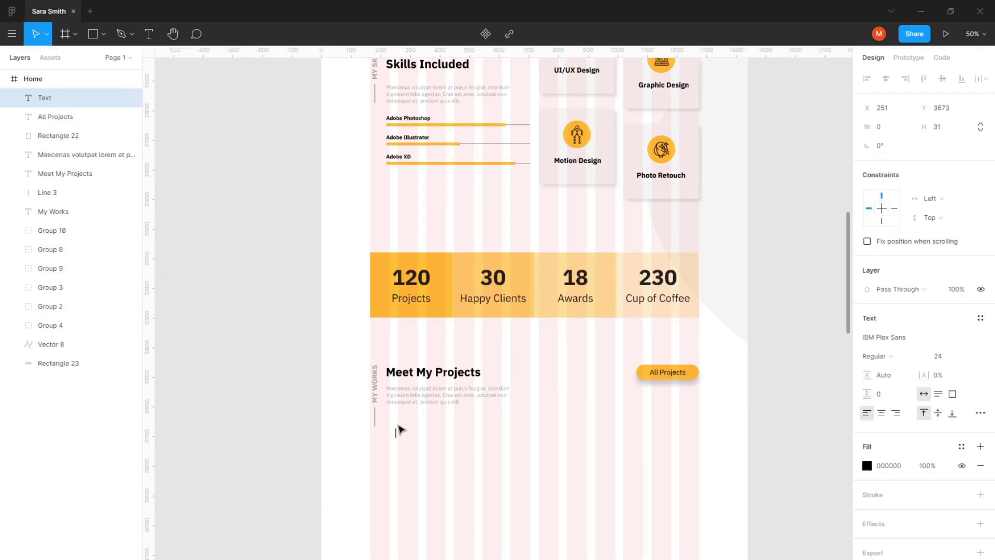
key("Delete")
scroll(420, 400, "up", 5)
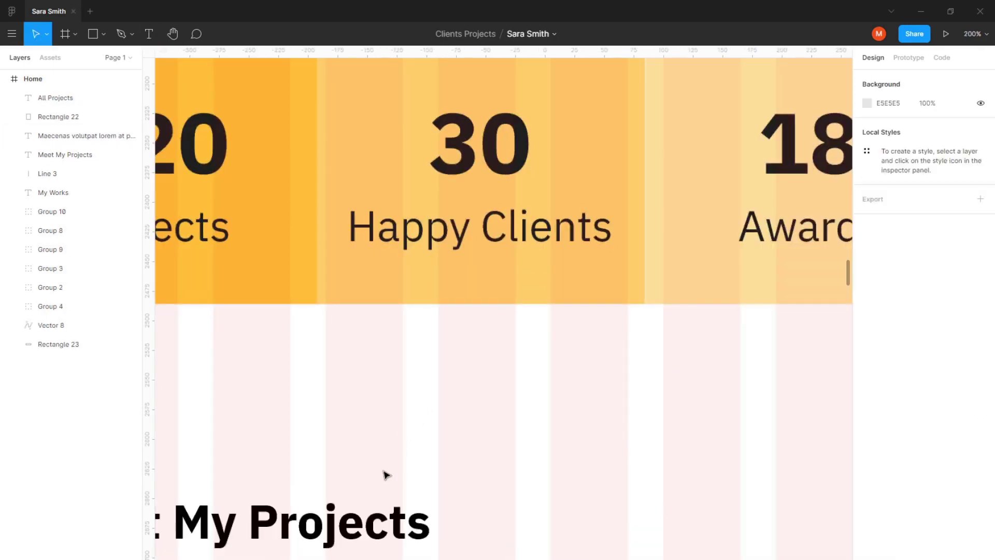
left_click_drag(385, 474, 533, 152)
Add a bold, uppercase 'All' label under the description.
left_click(149, 33)
left_click(248, 415)
type("All")
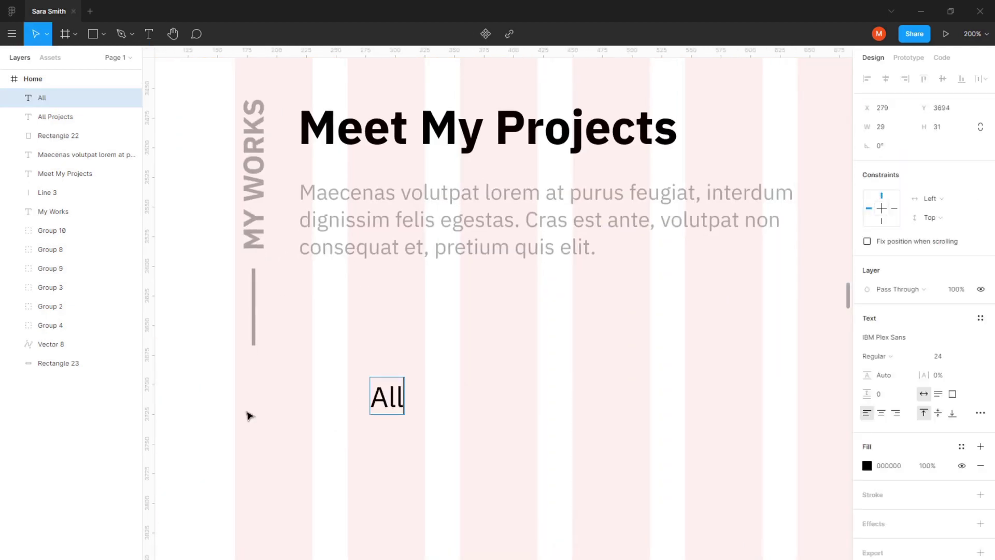
key("Escape")
left_click(899, 361)
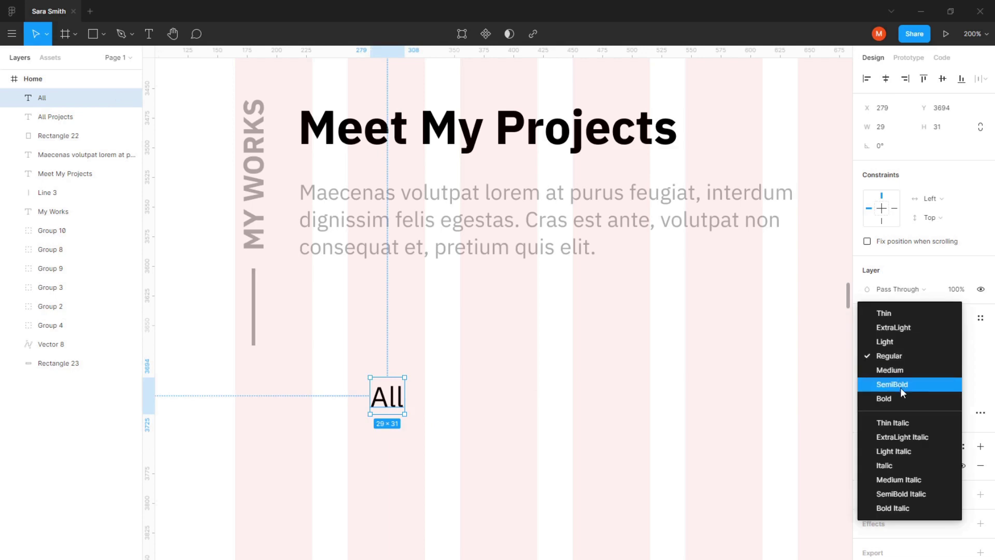
left_click(905, 398)
left_click_drag(391, 401, 347, 377)
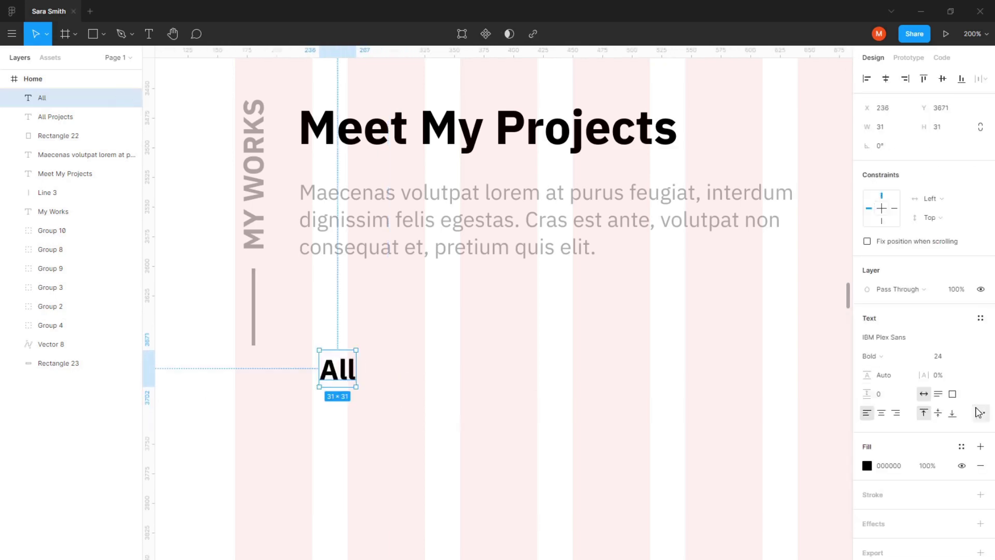
left_click(982, 414)
left_click(795, 481)
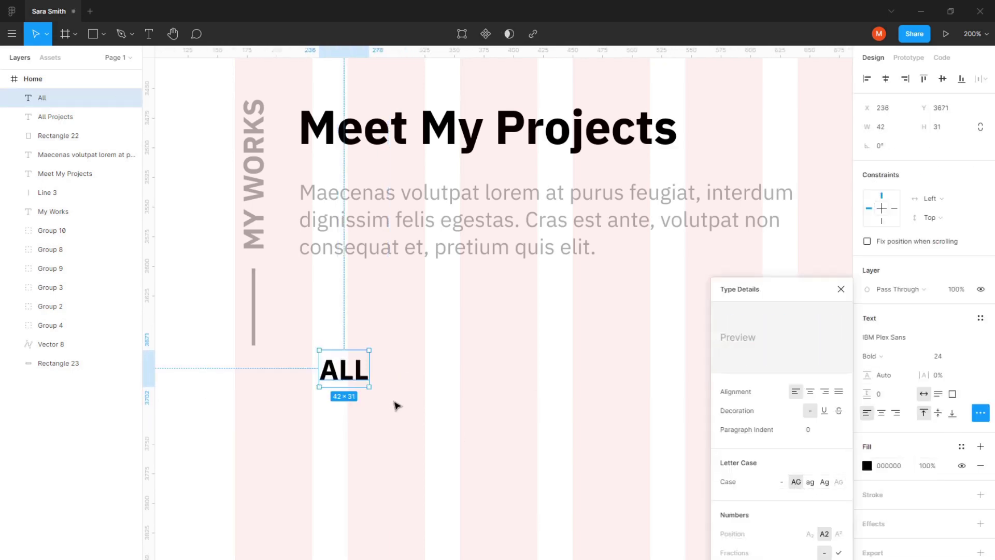
left_click(396, 404)
mouse_move(338, 380)
left_mouse_down()
mouse_move(320, 366)
mouse_move(321, 336)
mouse_move(428, 340)
left_mouse_up()
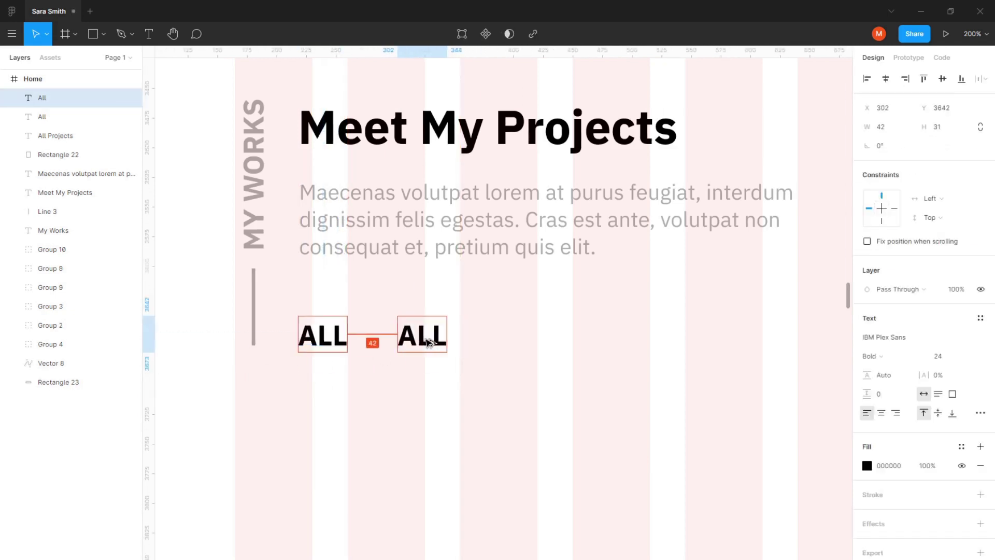
Turn a copy of the label into 'Branding' and return both labels to normal capitalisation.
double_click(423, 336)
type("Br")
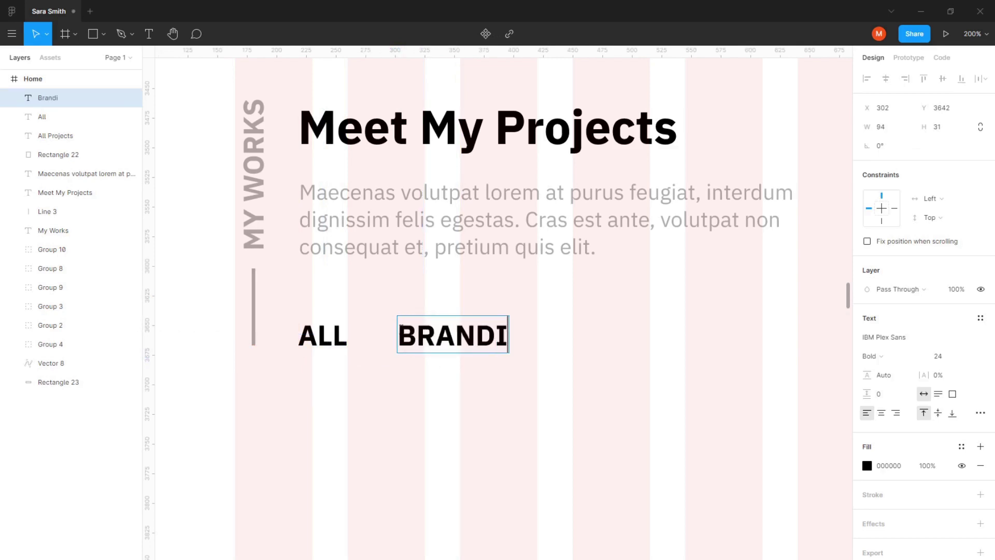
scroll(564, 335, "right", 2)
left_click(290, 338, "shift")
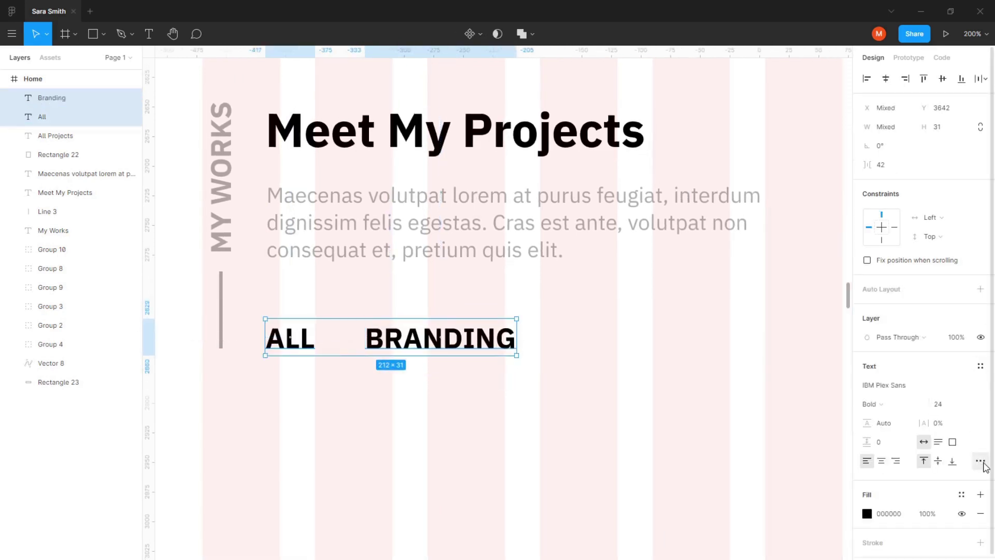
left_click(981, 461)
left_click(441, 441)
Add 'Package' and 'Photography' label copies to the right of Branding.
left_click_drag(417, 347, 576, 346)
double_click(574, 346)
type("Package")
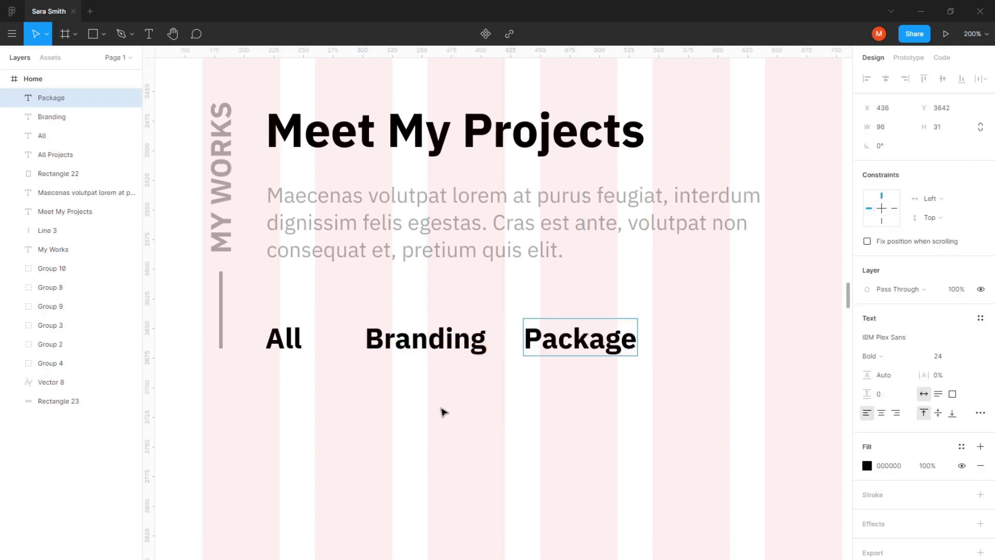
scroll(443, 412, "right", 3)
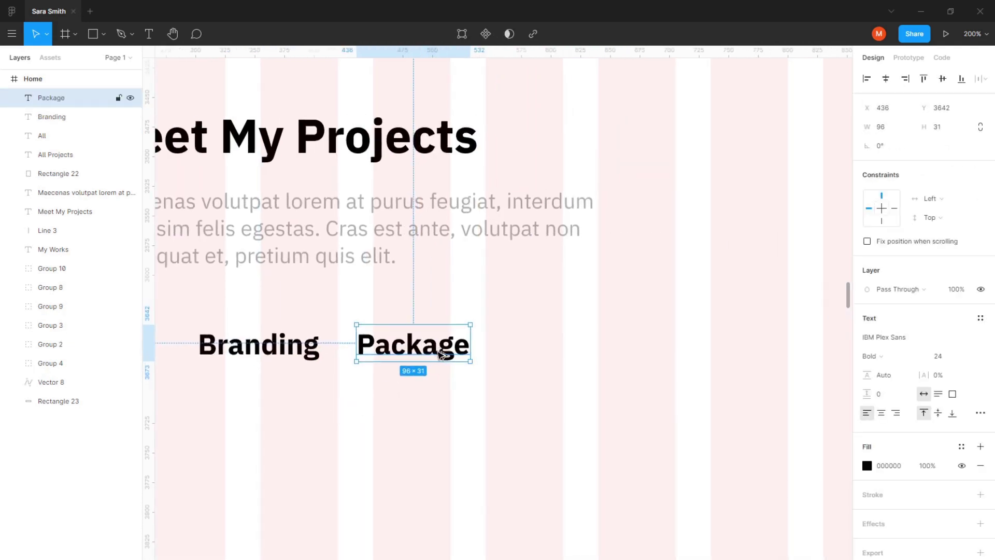
left_click_drag(439, 346, 570, 355)
double_click(570, 356)
type("Photography")
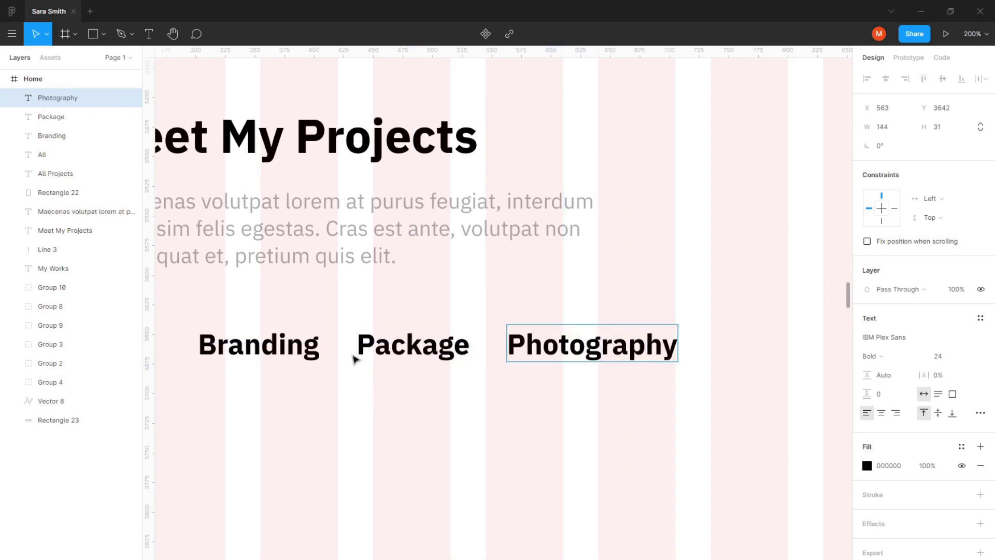
key("Escape")
Distribute the four filter labels with even horizontal spacing.
key("ctrl+minus")
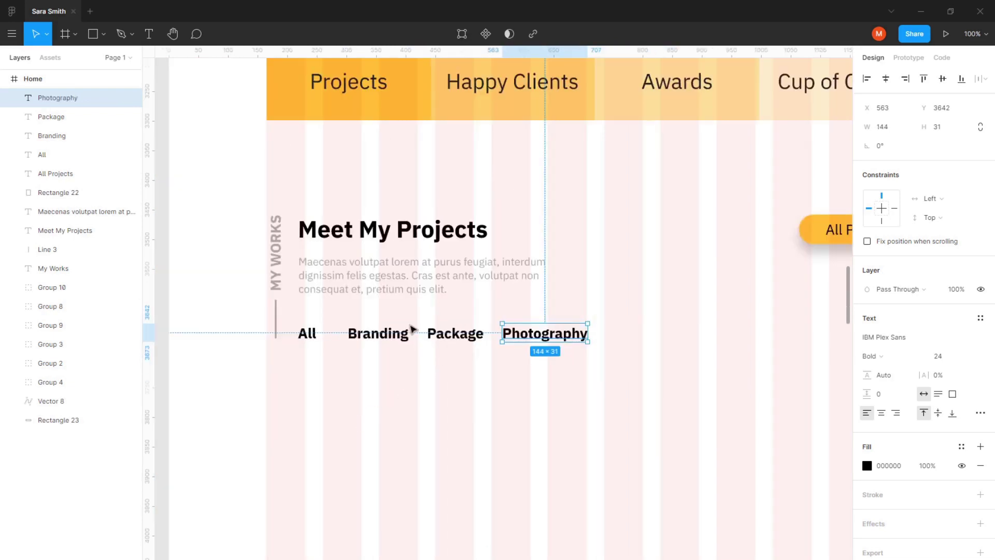
left_click(455, 334, "shift")
left_click(378, 333, "shift")
left_click(307, 333, "shift")
left_click(987, 82)
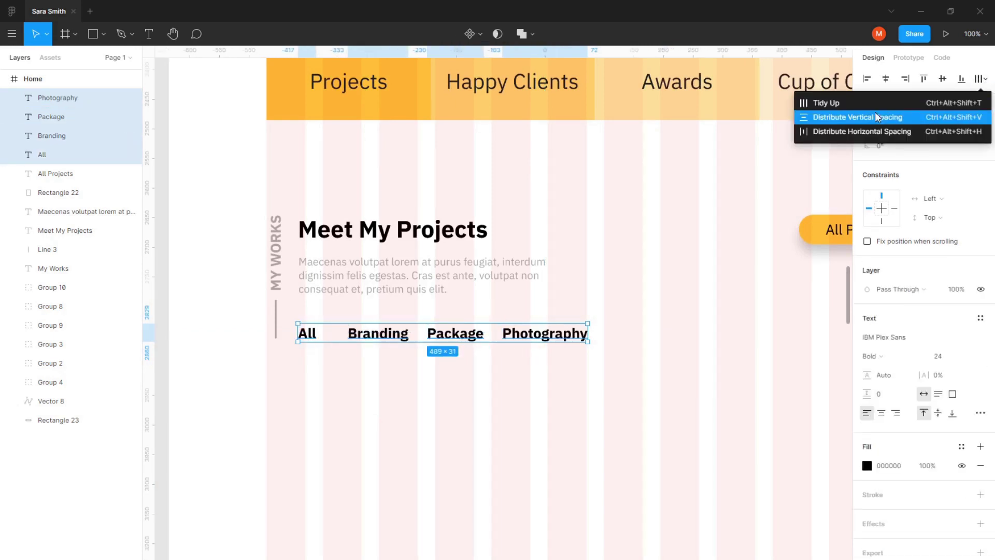
left_click(881, 137)
left_click(284, 204)
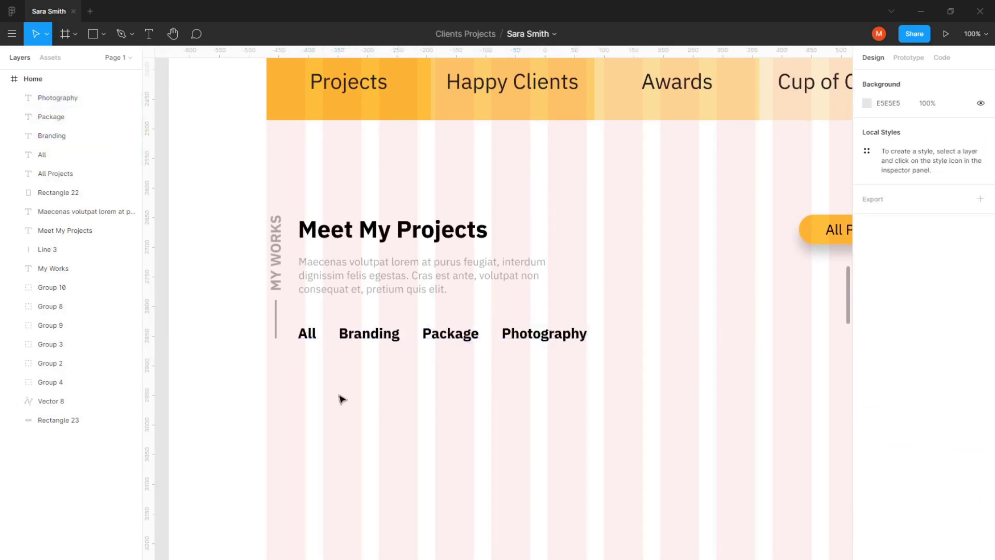
Add a size 14 orange '[6]' copy of the All label at its top right.
key("ctrl+plus")
scroll(349, 393, "left", 5)
left_click_drag(367, 344, 396, 319)
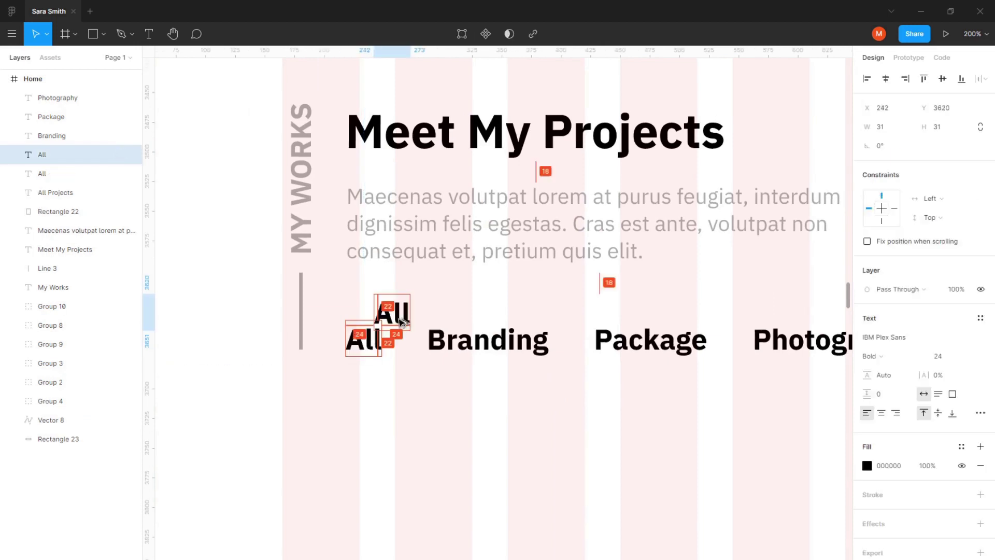
double_click(395, 316)
type("[6]")
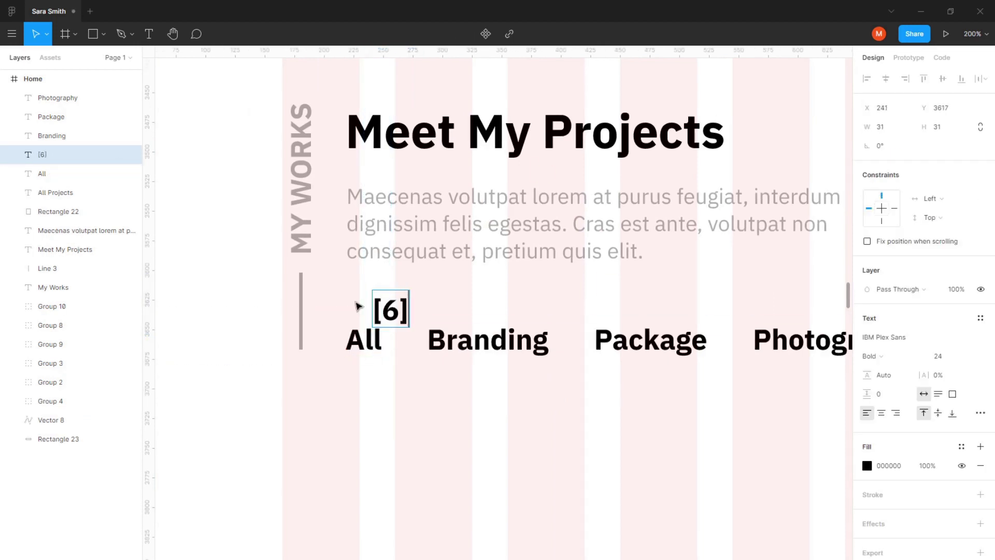
left_click(964, 358)
left_click(951, 298)
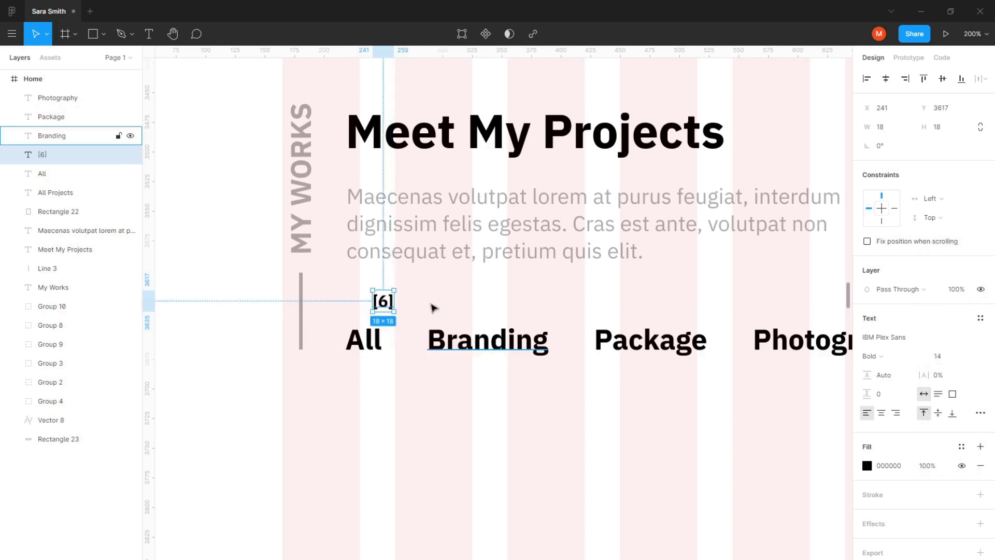
left_click_drag(386, 313, 393, 330)
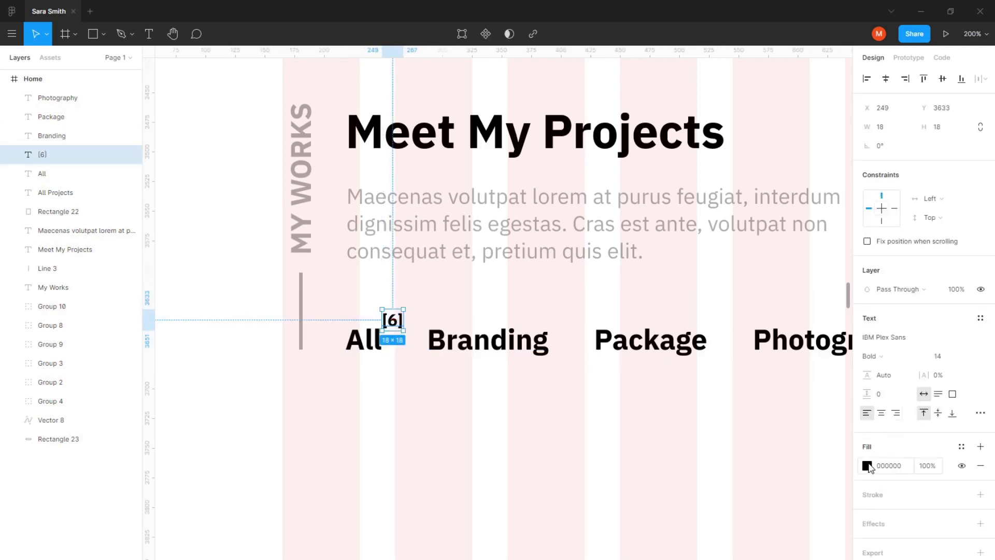
left_click(867, 466)
left_click(752, 538)
left_click(363, 340)
Select the four filter labels, check their fill colour, then zoom out to the stats banner.
left_click(487, 341, "shift")
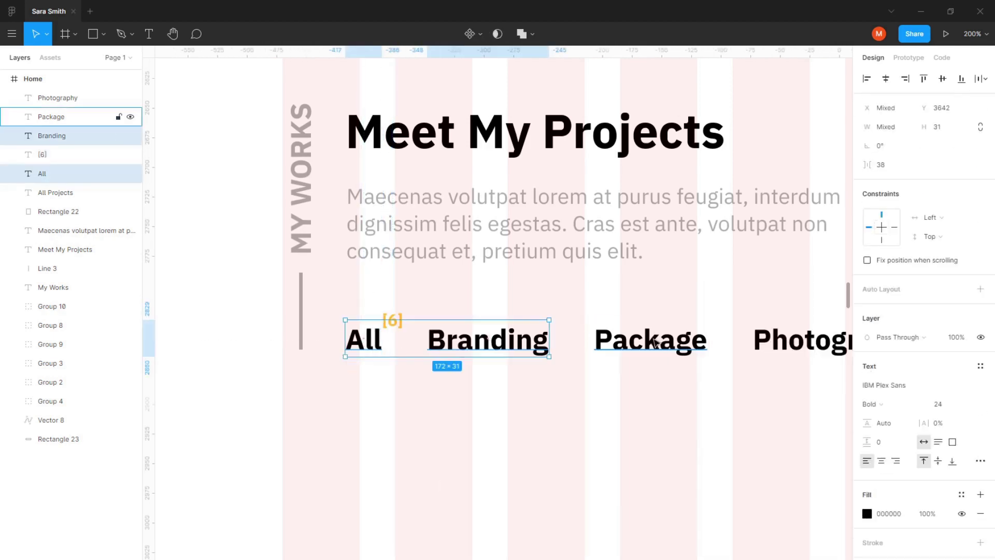
left_click(655, 342, "shift")
left_click(799, 339, "shift")
left_click(867, 513)
left_click(558, 495)
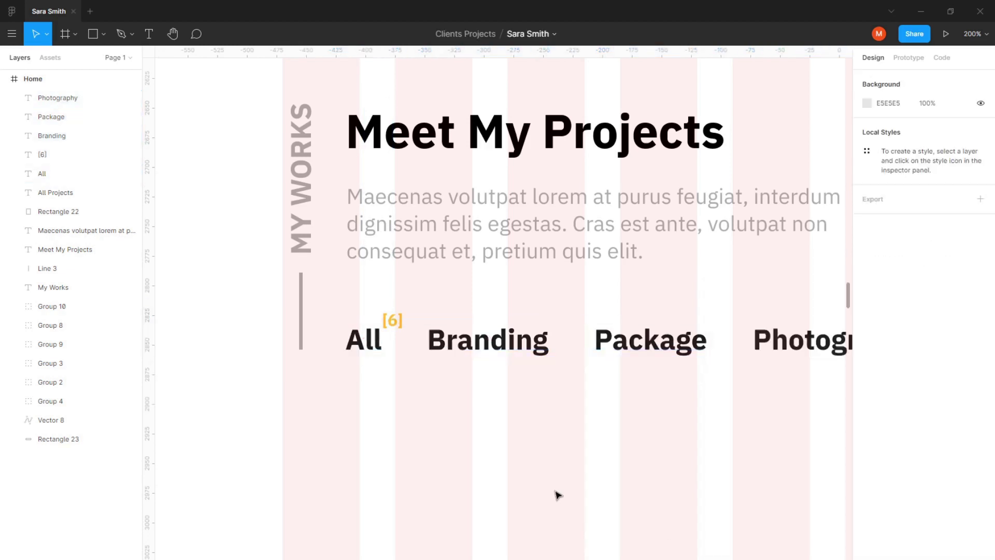
key("minus")
left_click_drag(431, 380, 369, 353)
Draw a grey placeholder rectangle about 541×174 below the filter row, then make it taller.
key("minus")
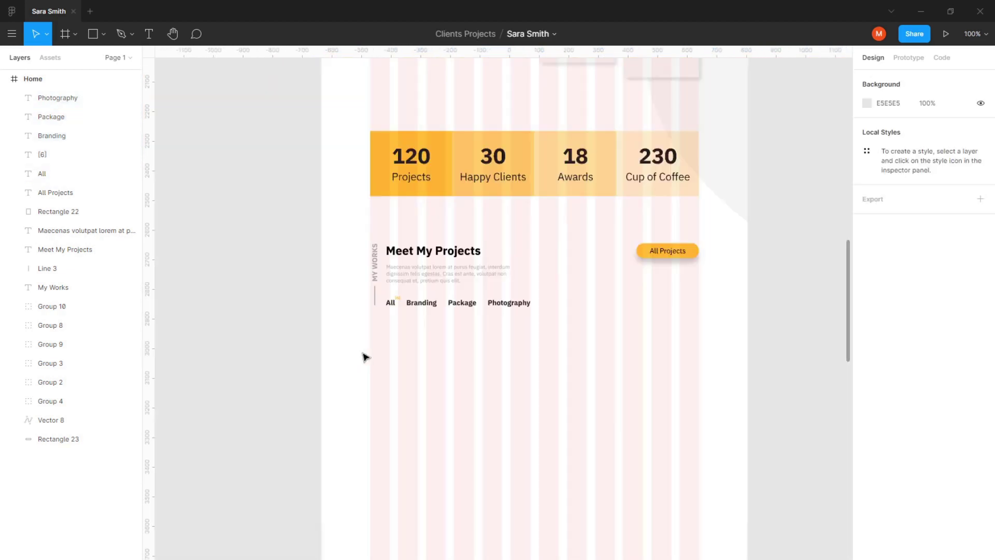
key("minus")
left_click(104, 34)
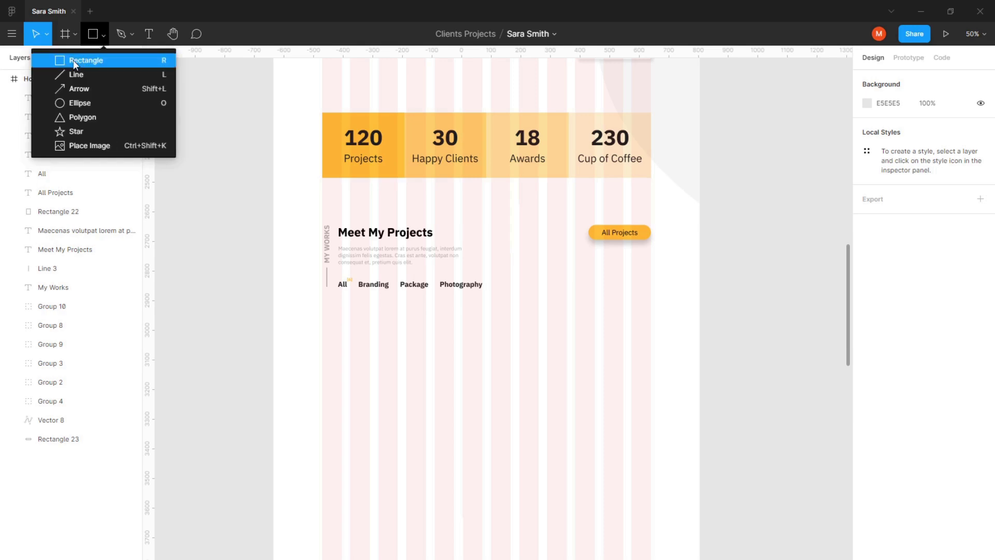
left_click(73, 58)
left_click_drag(322, 313, 327, 314)
mouse_move(439, 361)
left_mouse_down()
mouse_move(484, 358)
mouse_move(505, 369)
mouse_move(483, 366)
left_mouse_up()
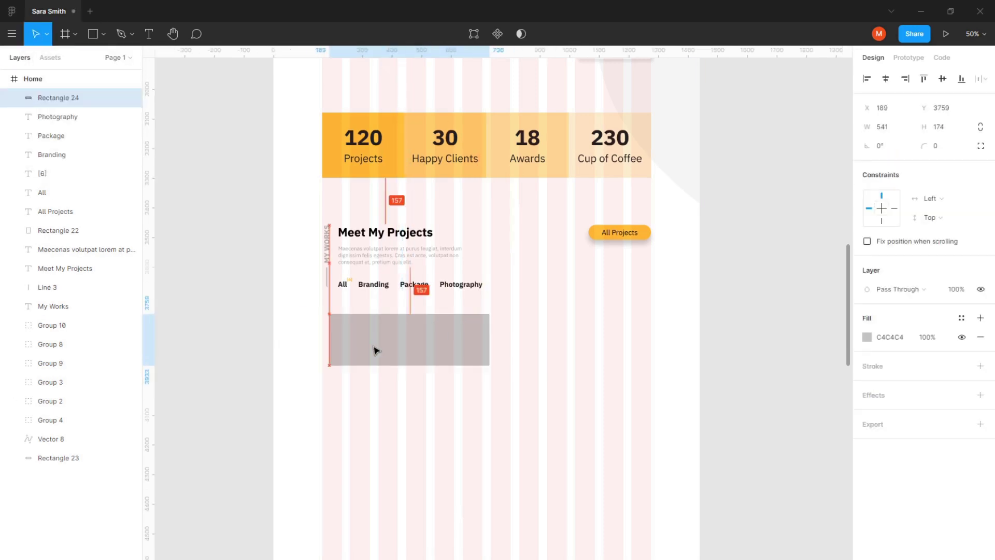
mouse_move(380, 366)
left_mouse_down()
mouse_move(380, 394)
mouse_move(409, 359)
mouse_move(596, 364)
mouse_move(568, 352)
mouse_move(609, 356)
left_mouse_up()
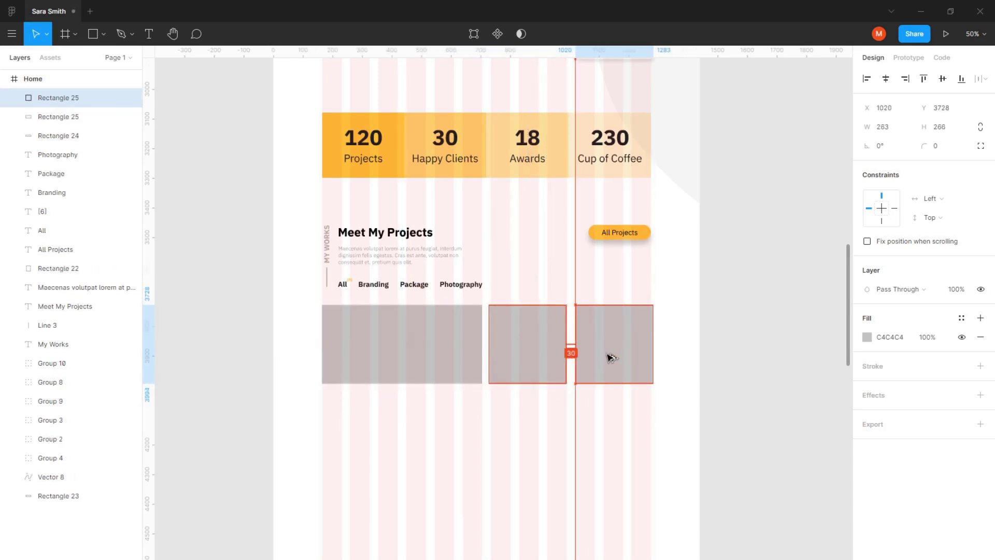
Copy the three placeholder rectangles into a second row and rearrange the wide and small copies.
left_click(697, 314)
left_click_drag(697, 315, 341, 385)
mouse_move(399, 368)
left_mouse_down("alt")
mouse_move(398, 456)
mouse_move(569, 497)
left_mouse_up("alt")
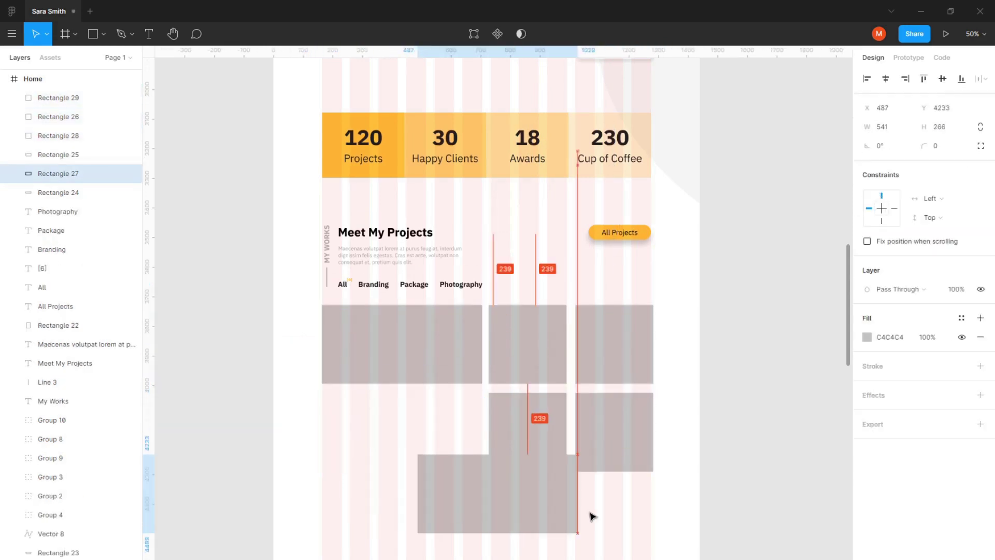
left_click_drag(614, 431, 384, 432)
left_click(528, 432, "shift")
mouse_move(528, 432)
left_mouse_down()
mouse_move(444, 438)
mouse_move(429, 454)
left_mouse_up()
left_click(493, 450)
left_click_drag(566, 484, 566, 435)
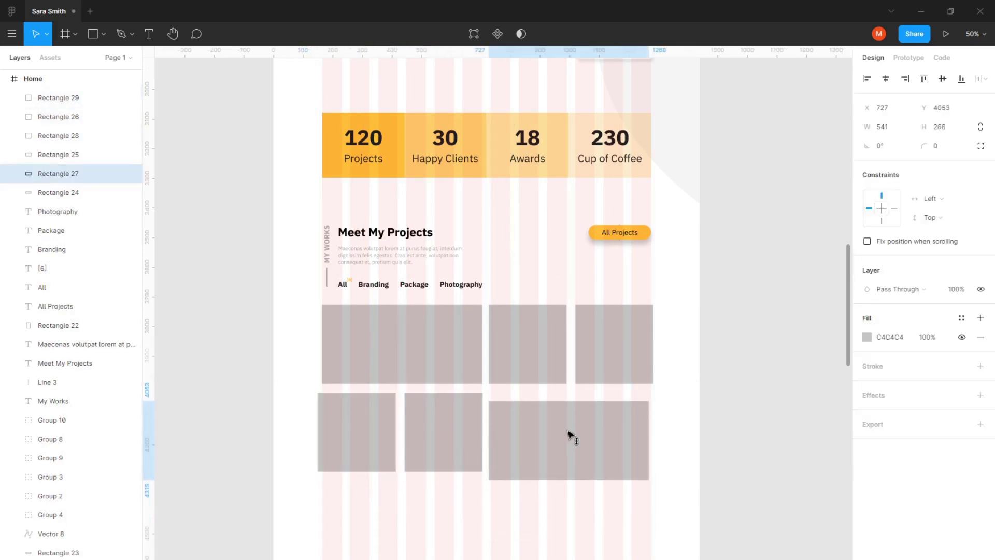
Narrow the middle and right top-row boxes to 255 wide.
scroll(569, 430, "up", 5, "ctrl")
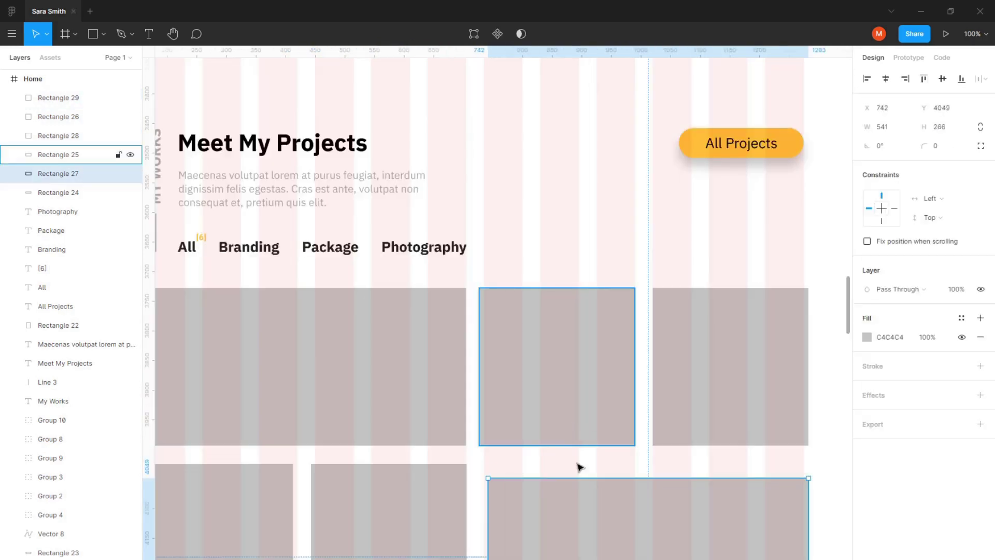
scroll(577, 467, "down", 3)
left_click(394, 232)
left_click_drag(387, 232, 391, 234)
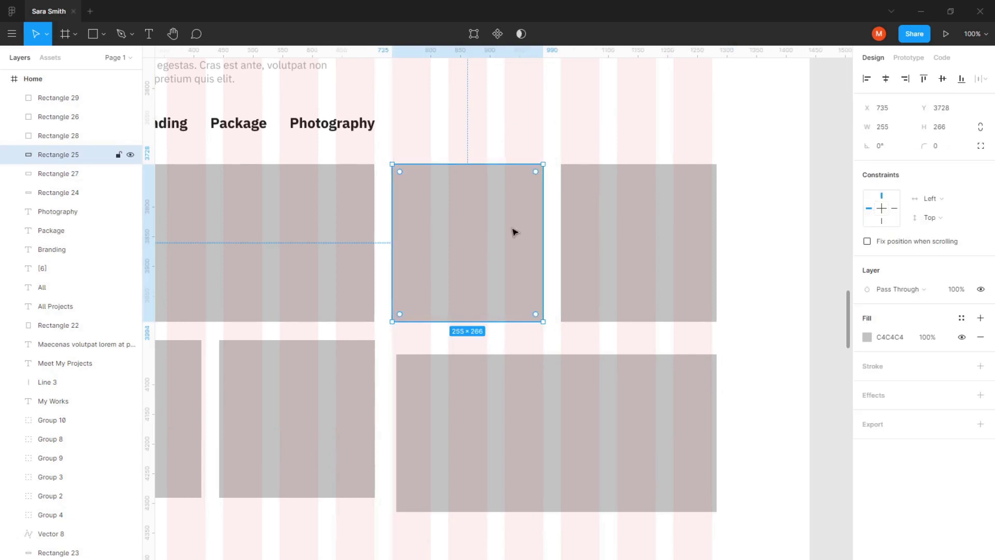
left_click(591, 232)
left_click_drag(717, 240, 713, 241)
Snap the bottom row to the grid: left box 254 wide, wide box at x 735, 540 wide.
scroll(612, 271, "left", 3)
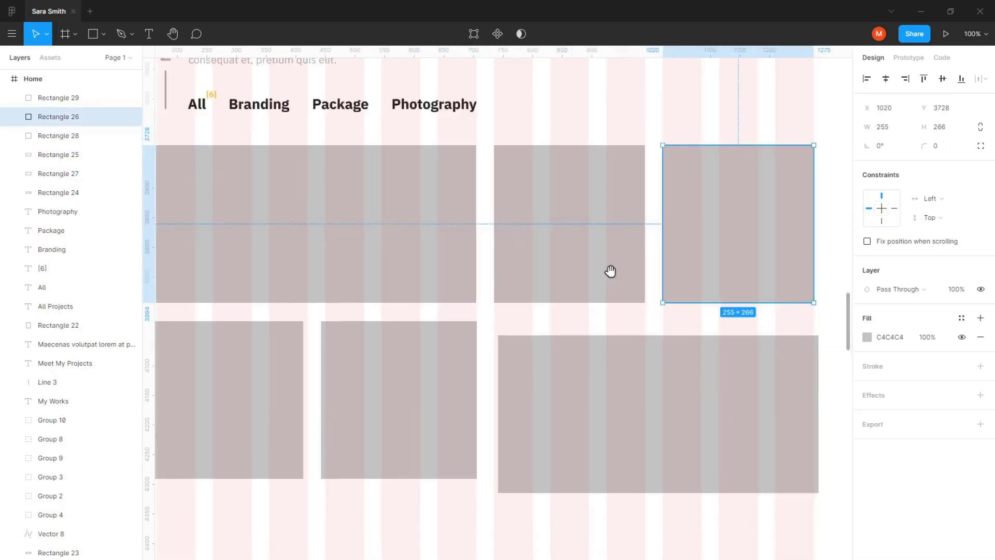
scroll(307, 369, "left", 3)
left_click(296, 403)
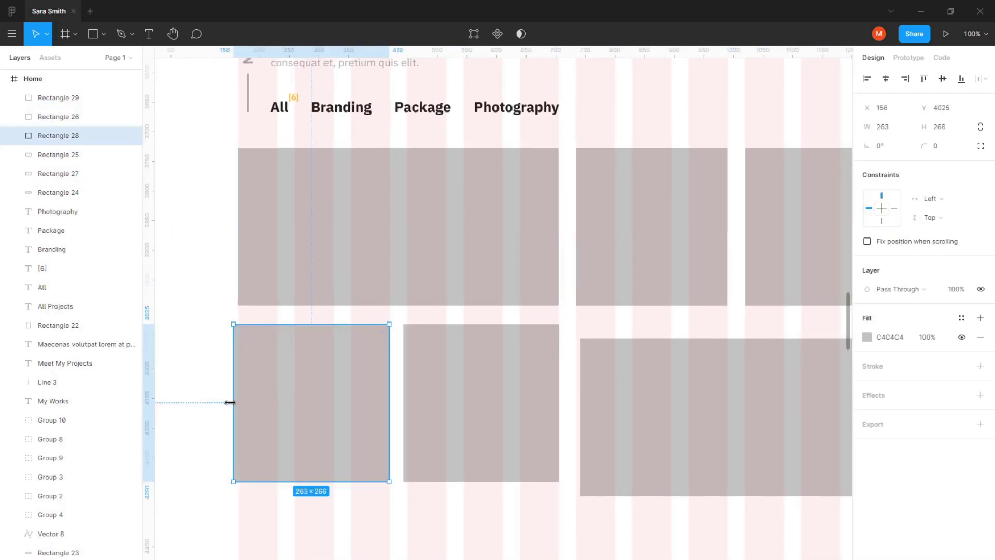
left_click_drag(233, 402, 238, 402)
left_click(412, 404)
left_click_drag(401, 402, 408, 402)
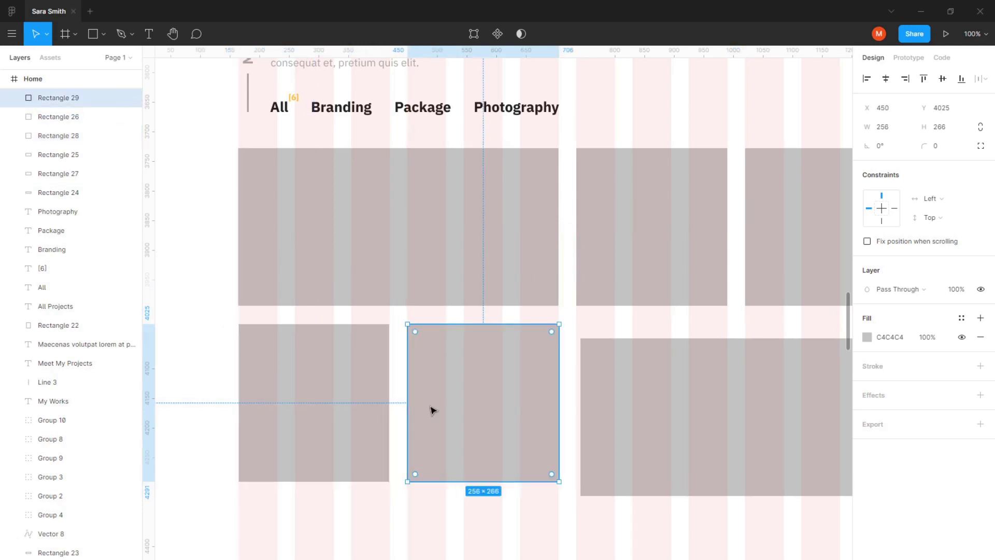
left_click(598, 416)
mouse_move(554, 406)
left_mouse_down()
mouse_move(593, 413)
mouse_move(409, 422)
left_mouse_up()
left_click(707, 407)
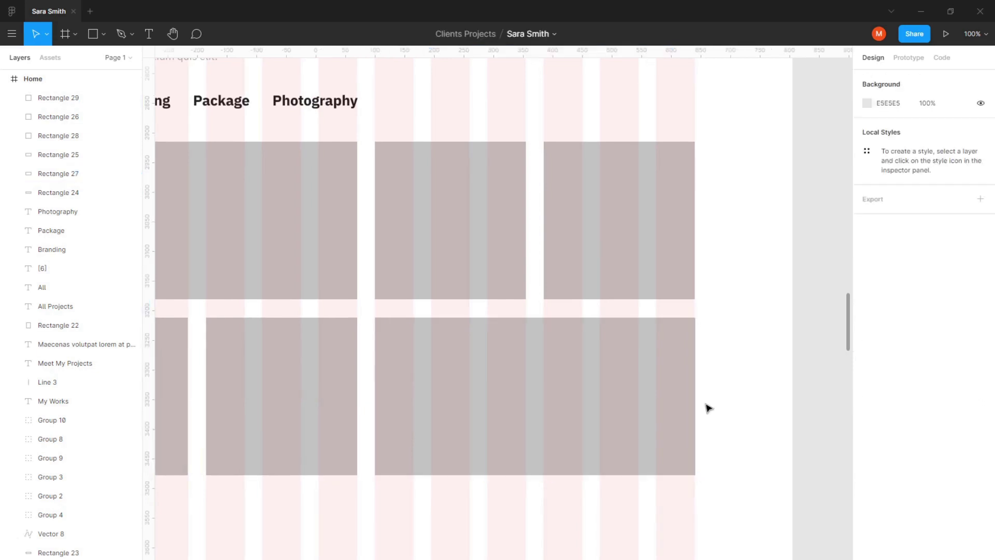
left_click_drag(696, 405, 693, 406)
Zoom out over the project grid and select the three bottom-row boxes.
key("Escape")
scroll(524, 431, "left", 2)
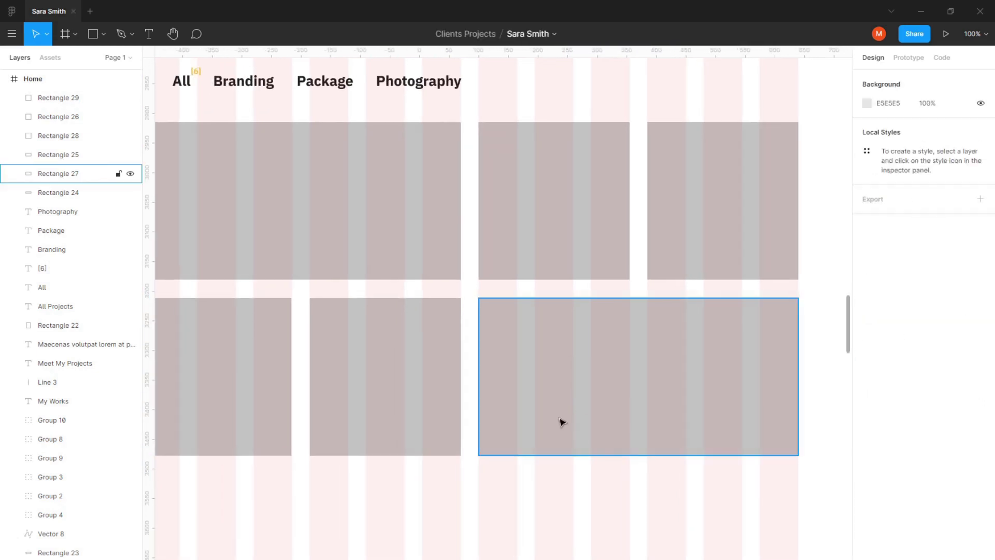
key("minus")
mouse_move(683, 330)
left_mouse_down()
mouse_move(329, 402)
mouse_move(352, 381)
left_mouse_up()
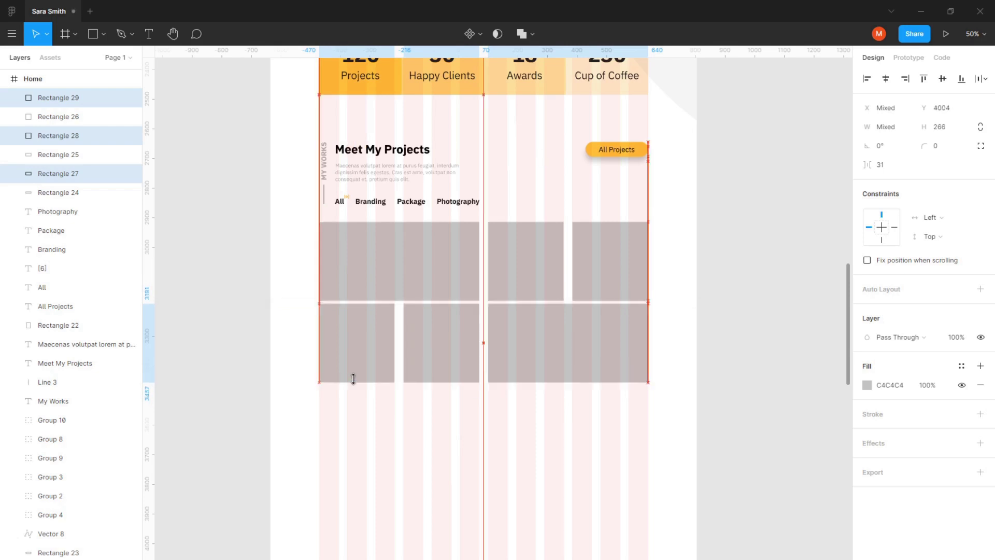
Place the portfolio_06 image into the large top-left project box.
left_click(369, 257)
left_click(97, 34)
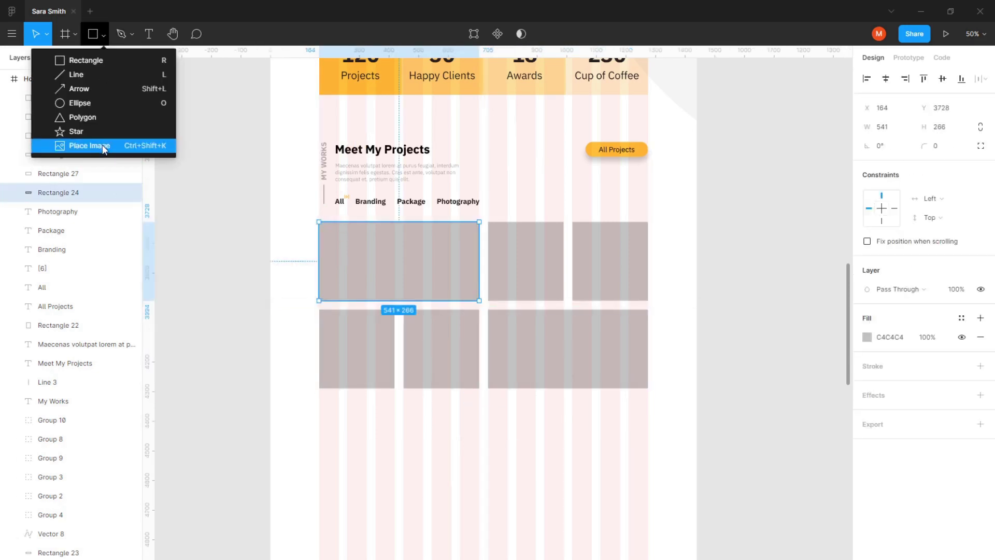
left_click(100, 147)
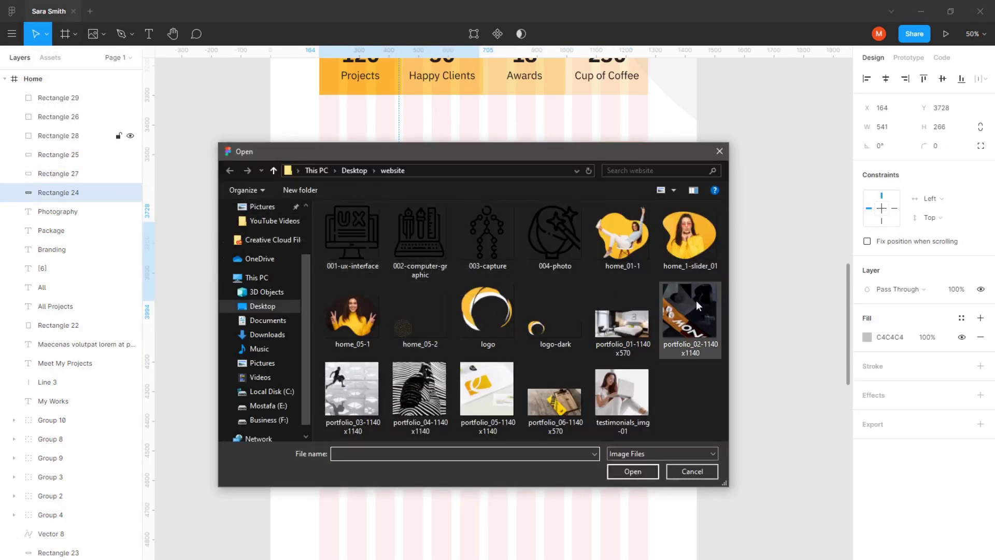
left_click(554, 404)
left_click(630, 472)
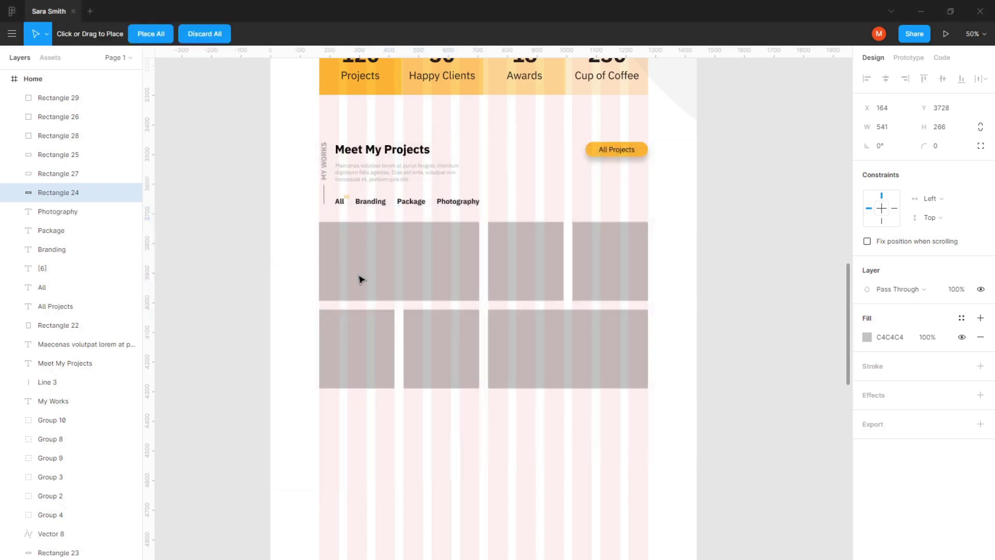
left_click(397, 273)
Place the portfolio_03 runner image into the second top-row box.
left_click(527, 272)
left_click(103, 34)
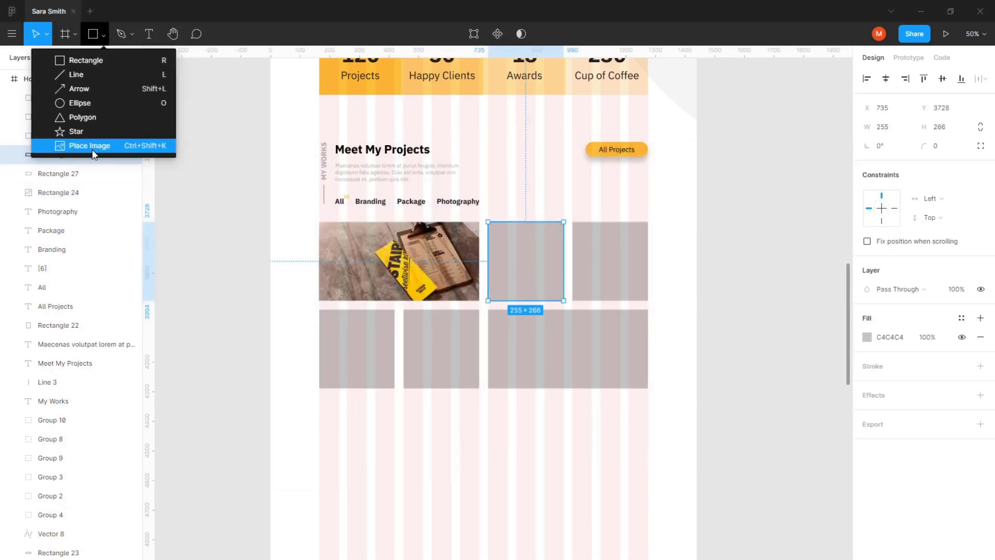
left_click(91, 146)
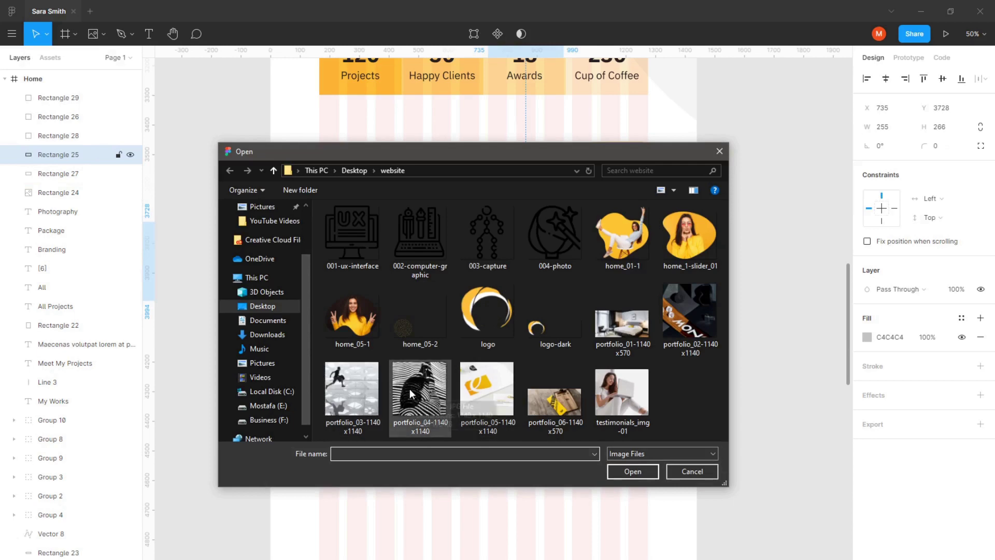
left_click(356, 396)
left_click(633, 470)
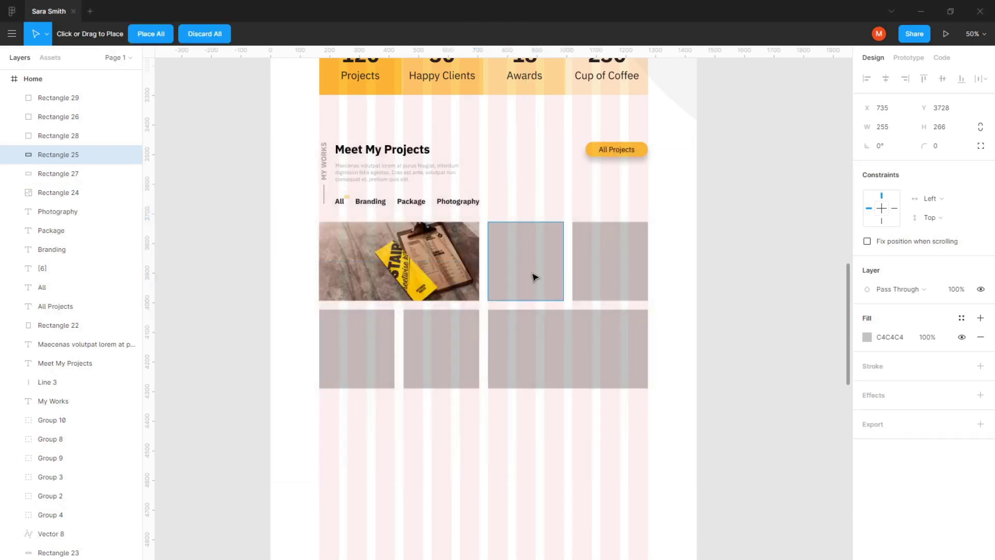
left_click(534, 277)
Place the portfolio_05 image into the top-right project box.
left_click(601, 268)
left_click(103, 34)
left_click(99, 153)
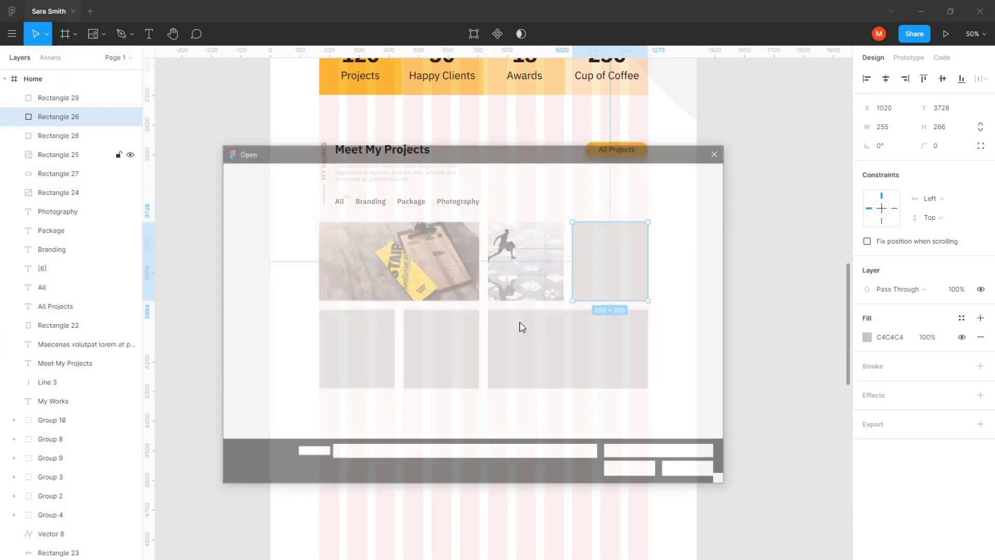
left_click(472, 412)
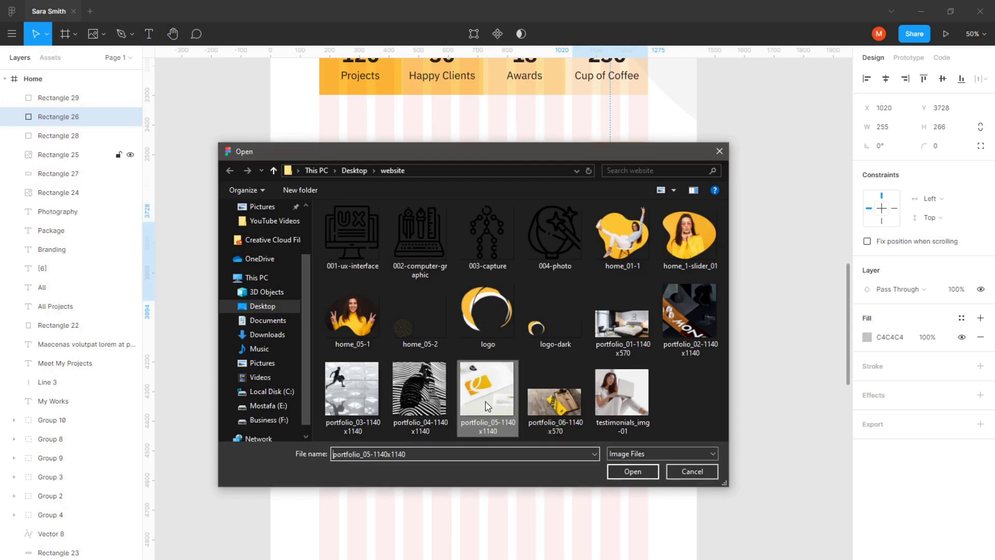
left_click(632, 471)
left_click(543, 352)
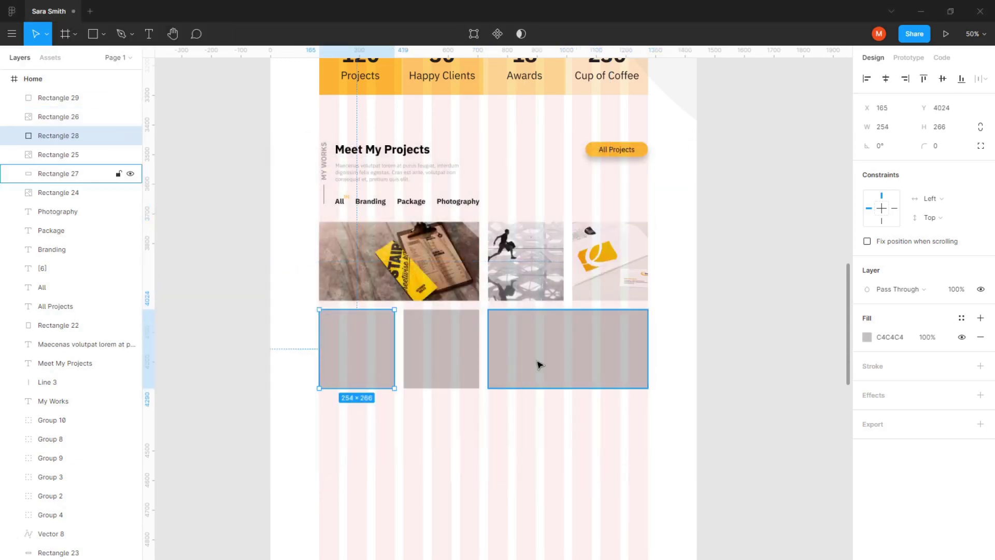
Place the portfolio_01 bedroom image into the wide bottom-right box.
left_click(104, 34)
left_click(96, 149)
left_click(622, 311)
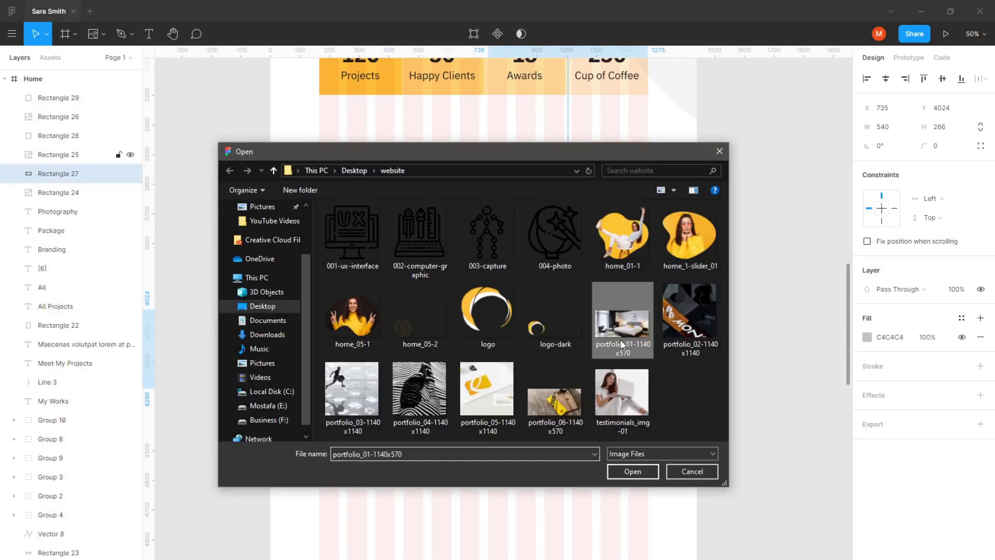
left_click(633, 472)
left_click(615, 363)
Place the portfolio_04 striped image into the middle bottom-row box.
left_click(435, 382)
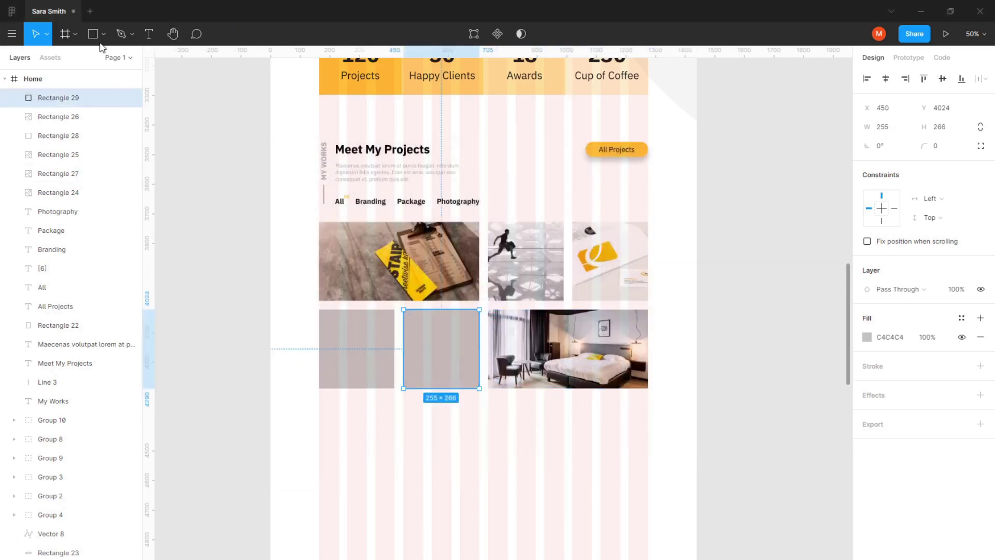
left_click(104, 33)
left_click(96, 148)
left_click(430, 405)
double_click(430, 404)
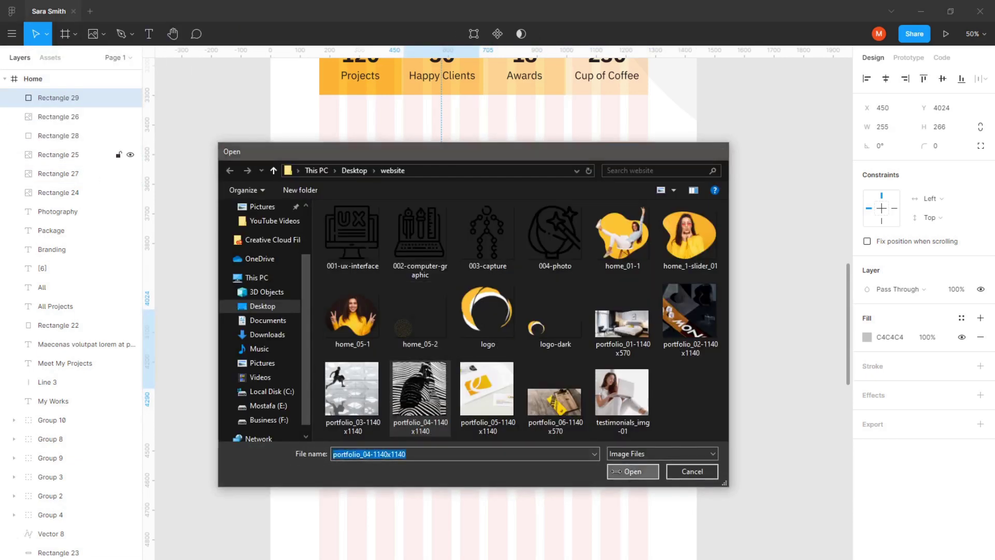
left_click(370, 345)
Place the portfolio_02 image into the bottom-left box.
left_click(97, 35)
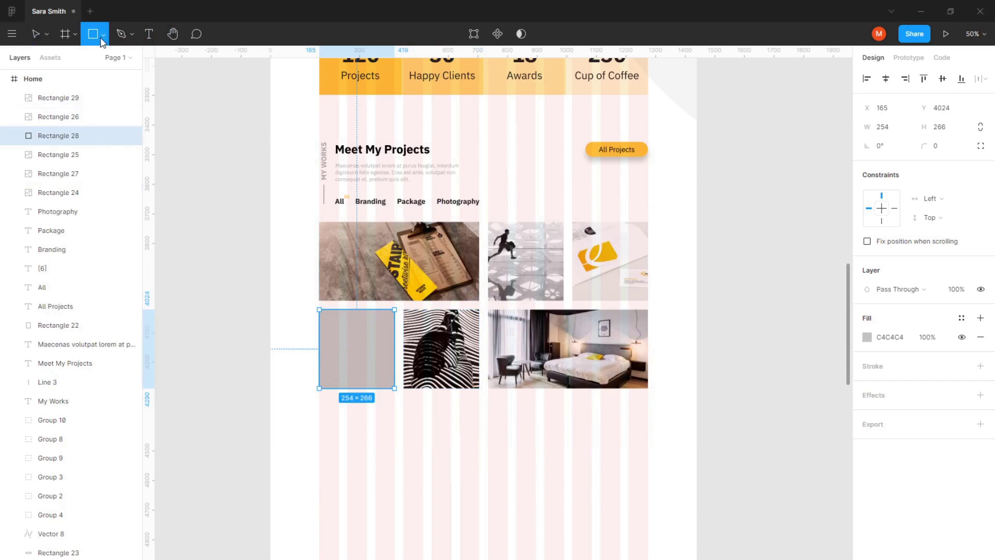
left_click(96, 144)
left_click(696, 325)
double_click(695, 325)
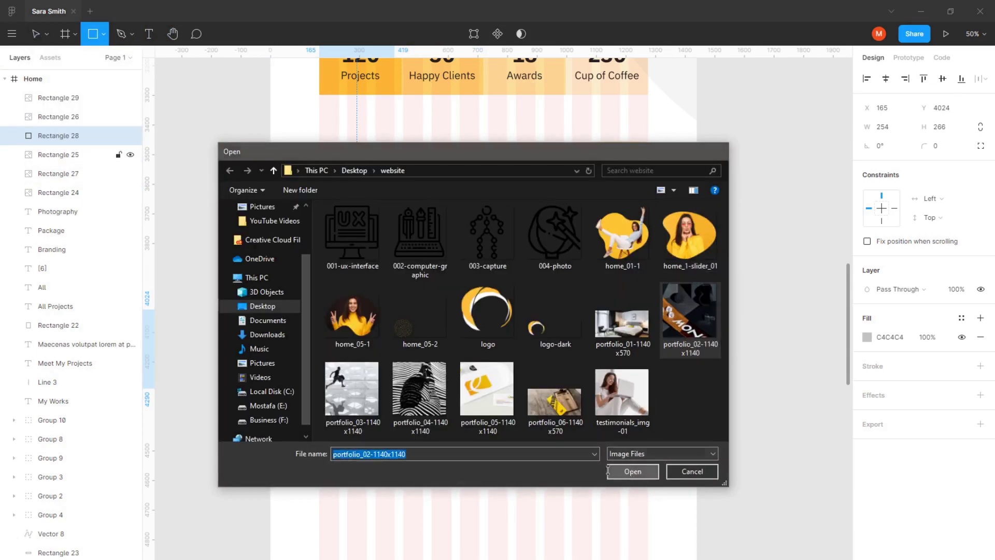
key("Escape")
scroll(438, 390, "up", 3)
Zoom out and review the filled images and the whole Meet My Projects section.
mouse_move(438, 393)
left_mouse_down()
mouse_move(626, 388)
mouse_move(544, 402)
mouse_move(508, 366)
left_mouse_up()
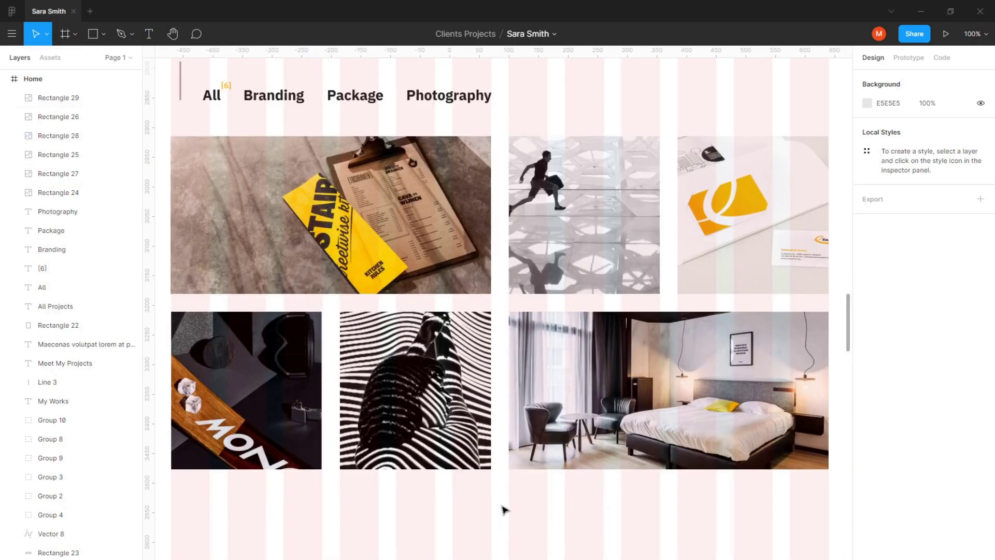
key("ctrl+minus")
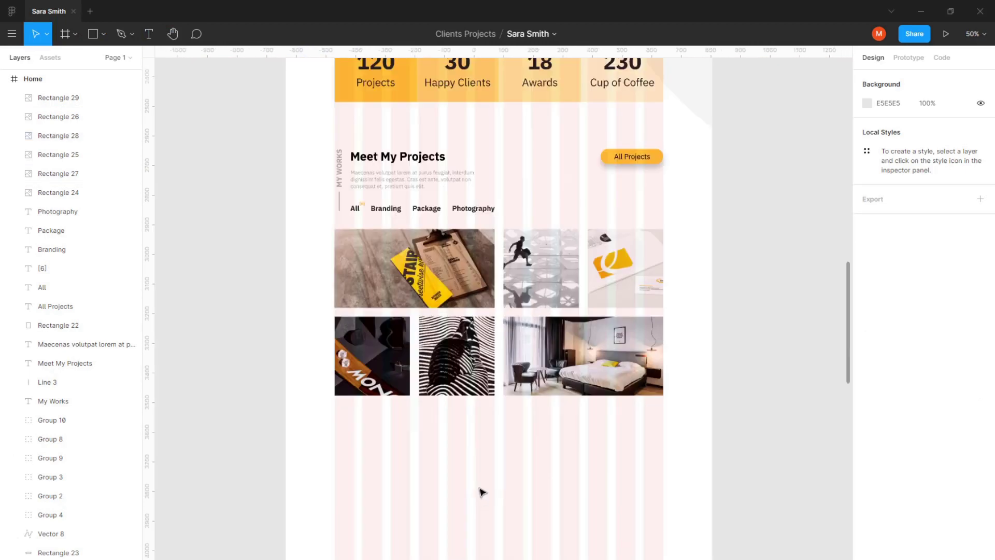
scroll(703, 200, "down", 1)
left_click_drag(688, 203, 389, 374)
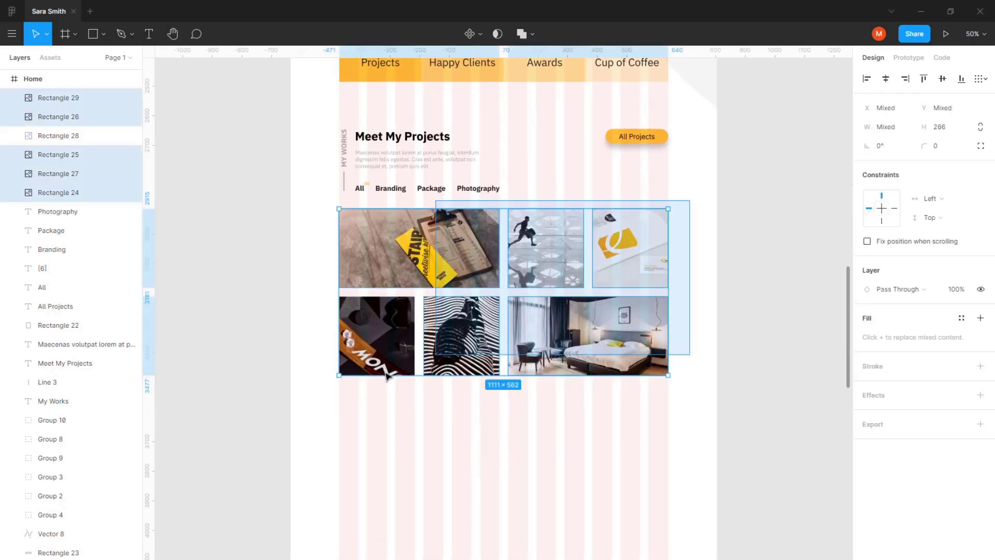
left_click(529, 287)
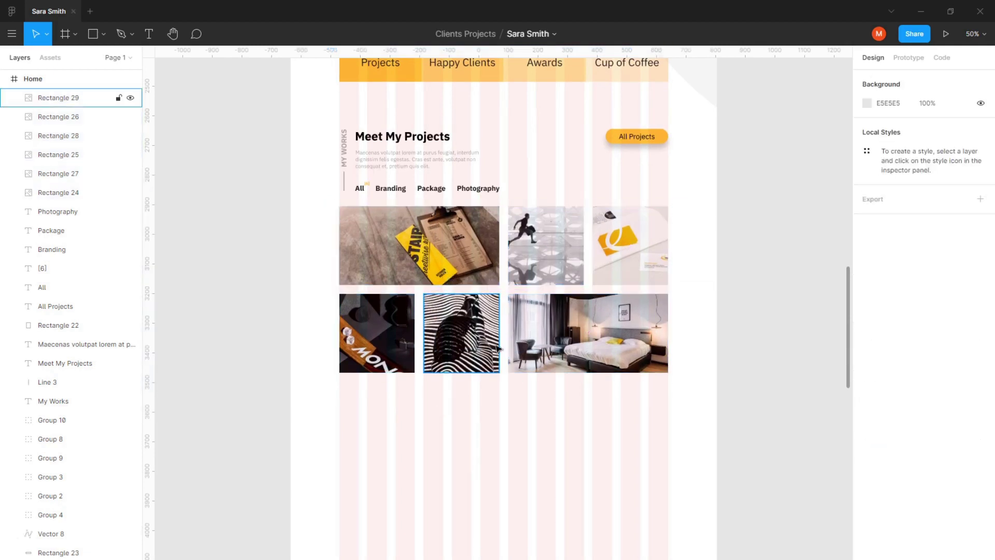
mouse_move(691, 118)
left_mouse_down()
mouse_move(369, 381)
mouse_move(409, 413)
left_mouse_up()
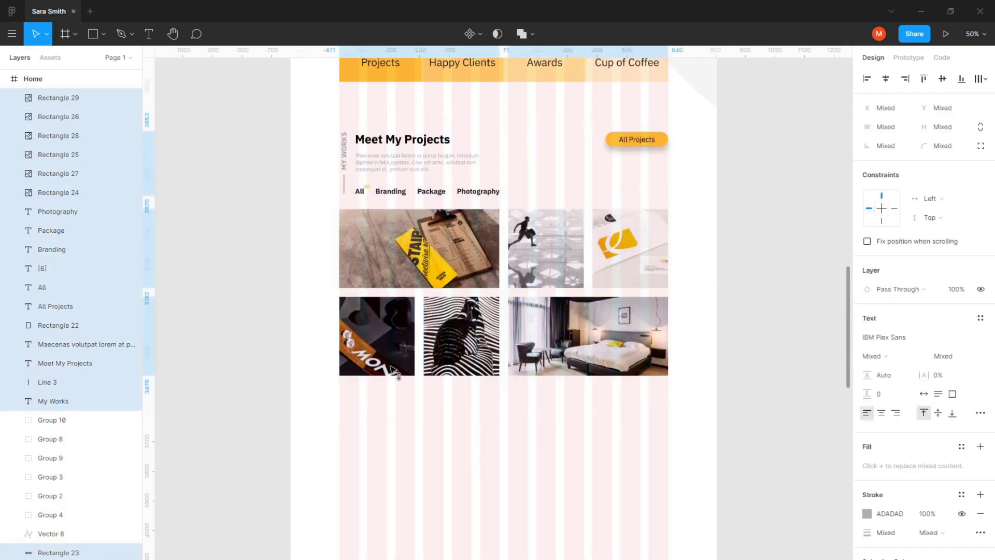
left_click(551, 125)
Set the All Projects button background to 15% fill opacity.
left_click(632, 153)
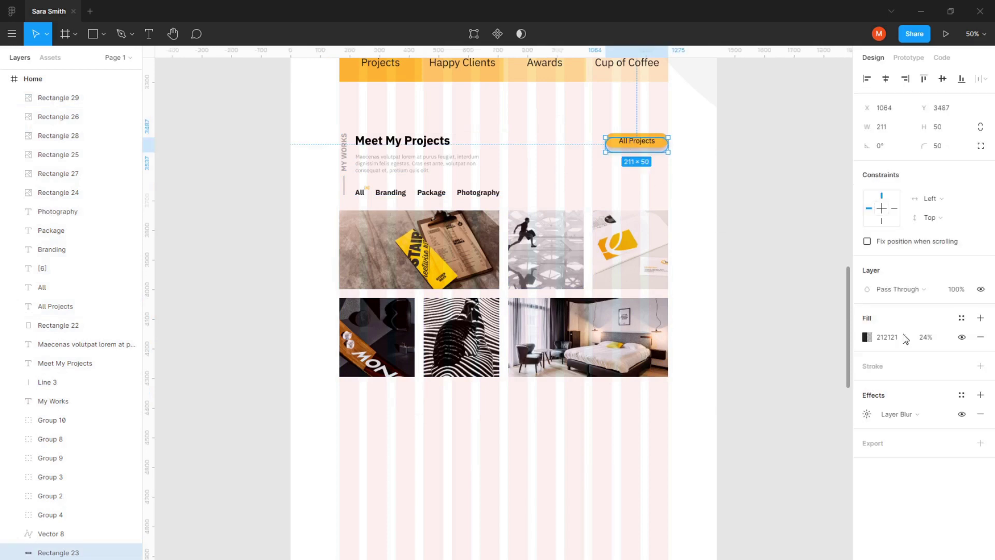
left_click(924, 338)
type("15")
key("Return")
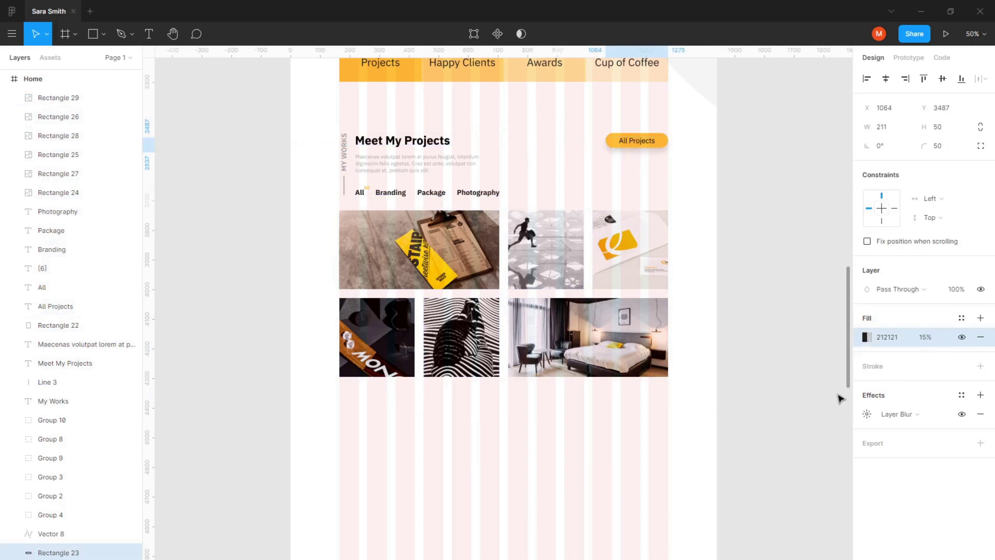
left_click(600, 205)
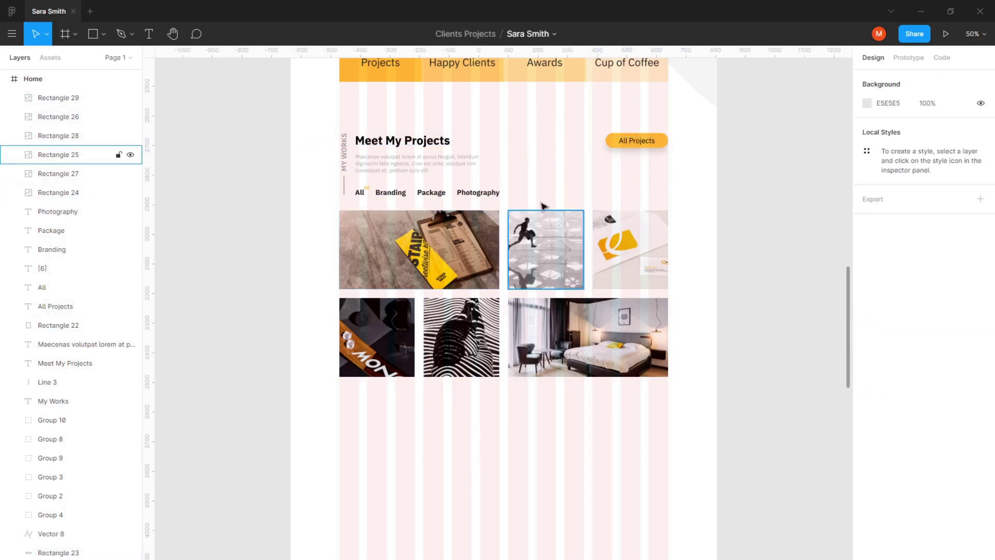
Widen the Maecenas description paragraph to two lines and fit its box height.
left_click(445, 171)
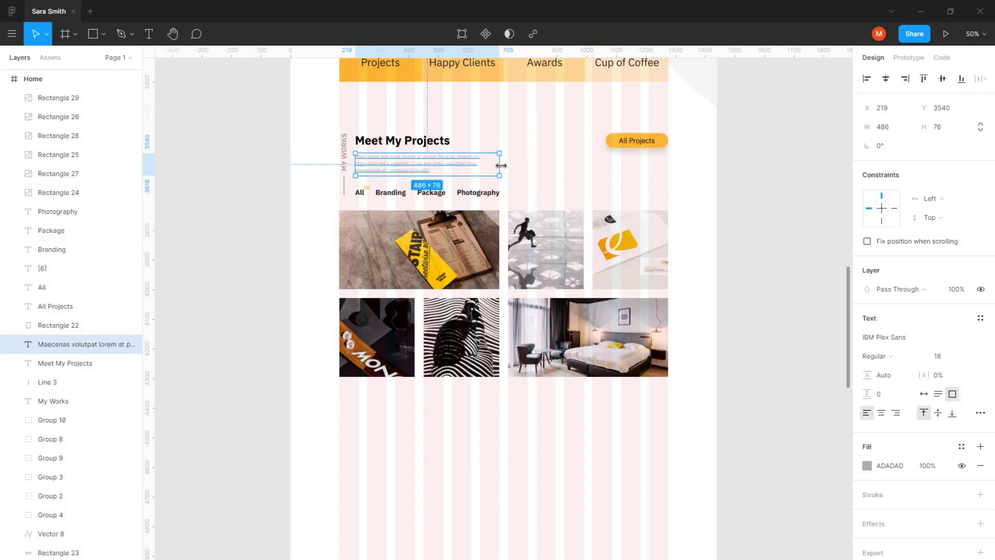
left_click_drag(501, 165, 555, 165)
left_click(512, 178)
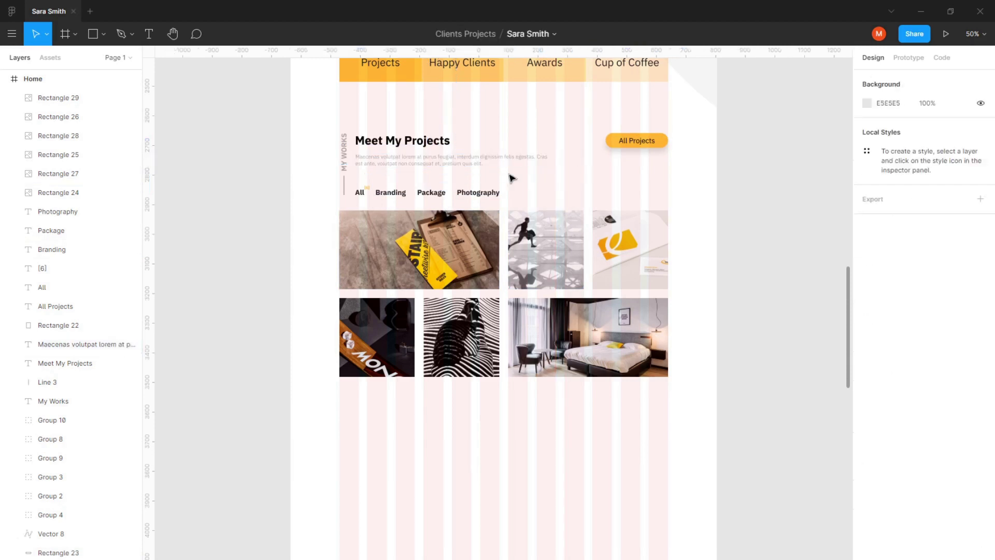
left_click(456, 161)
left_click_drag(467, 173, 353, 208)
Marquee-select all the Meet My Projects section content.
left_click(545, 196)
left_click(531, 186)
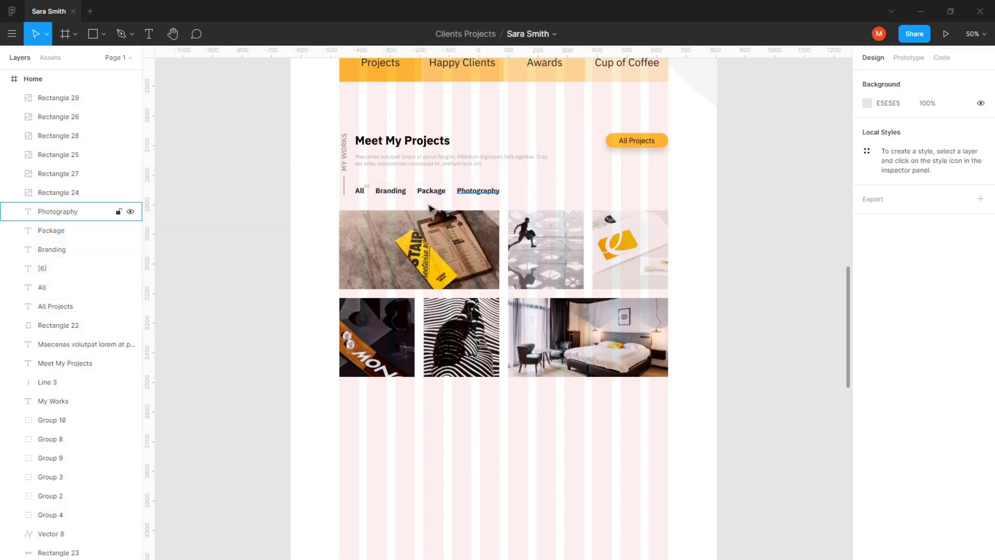
left_click_drag(706, 115, 300, 428)
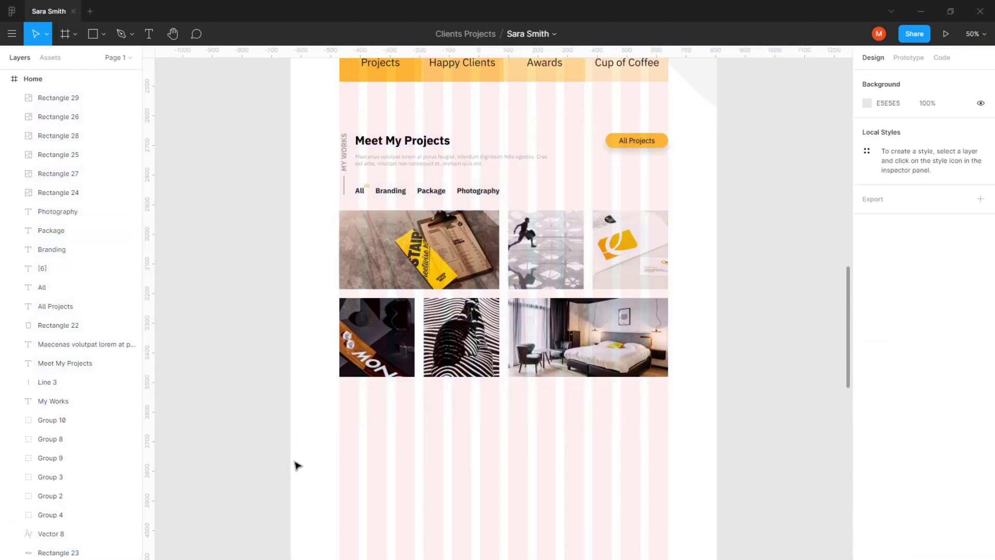
left_click_drag(295, 463, 672, 142)
Group the selected projects section content with Ctrl+G.
key("ctrl+g")
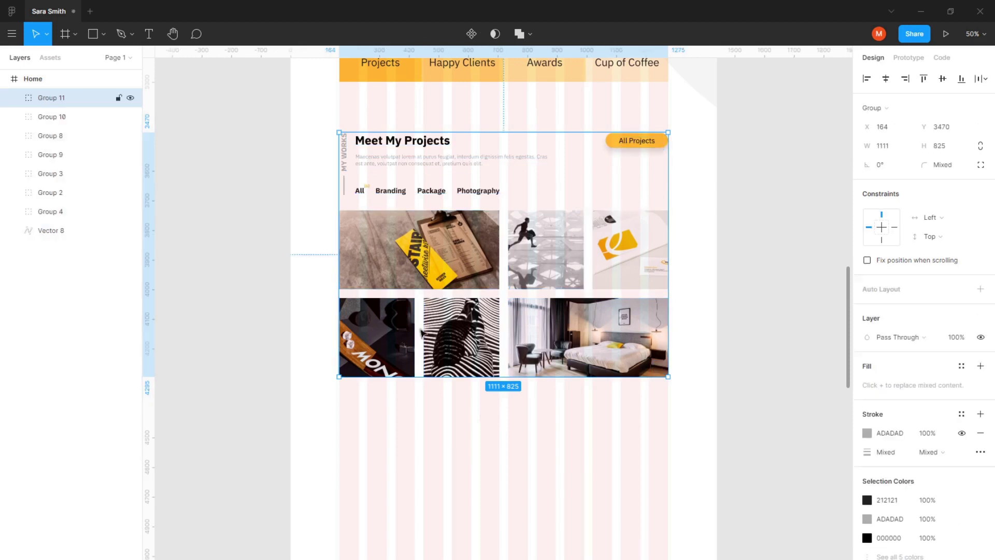
left_click(464, 407)
scroll(456, 374, "down", 2)
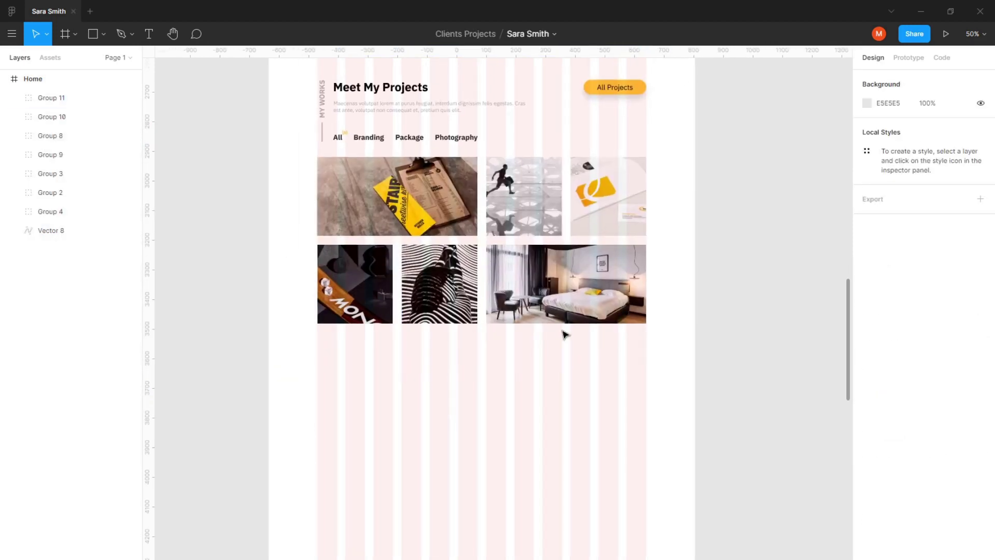
left_click_drag(500, 391, 493, 409)
left_click(315, 122)
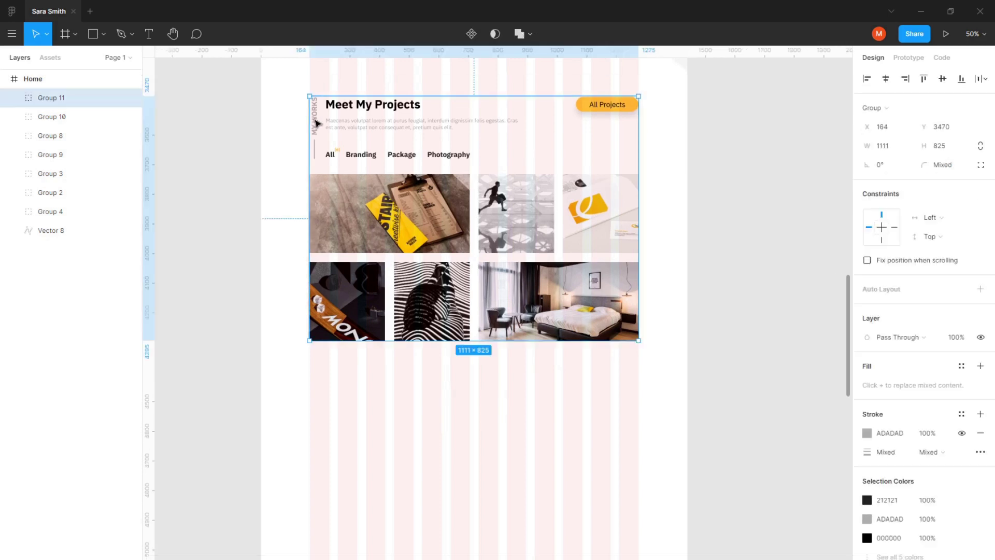
Expand the group and select the header rectangle, My Works label, line, title and paragraph.
left_click(14, 97)
left_click(85, 438)
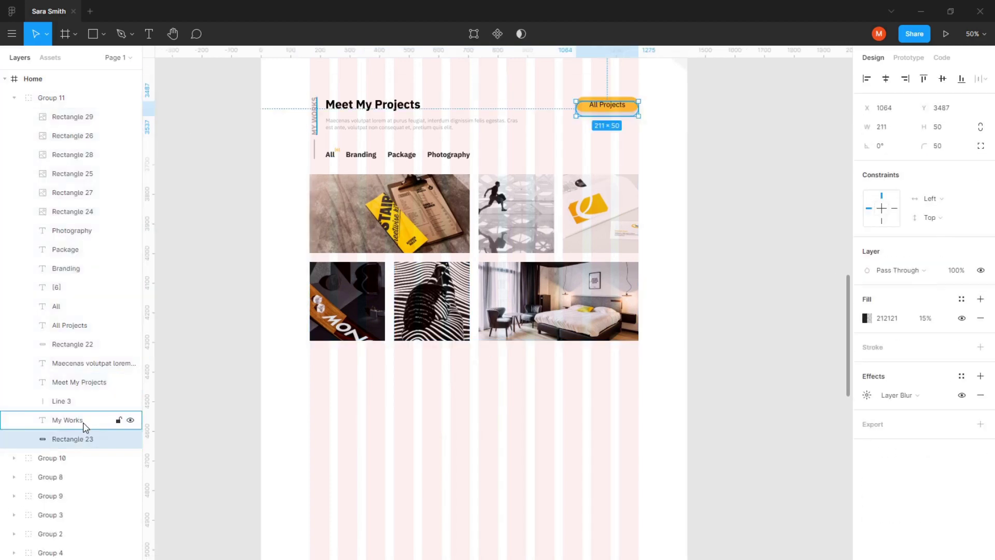
left_click(84, 420, "shift")
left_click(81, 405, "shift")
left_click(80, 382, "shift")
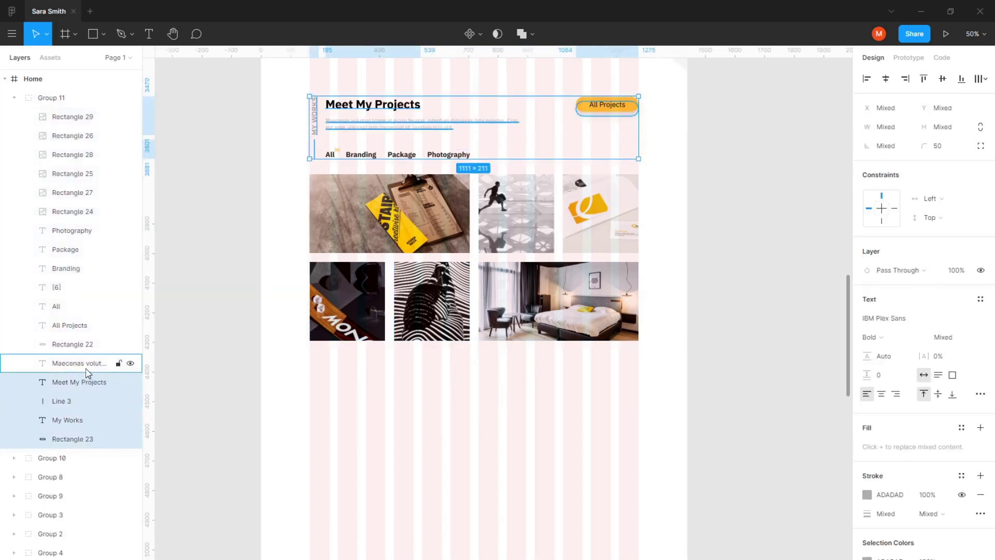
left_click(80, 363, "shift")
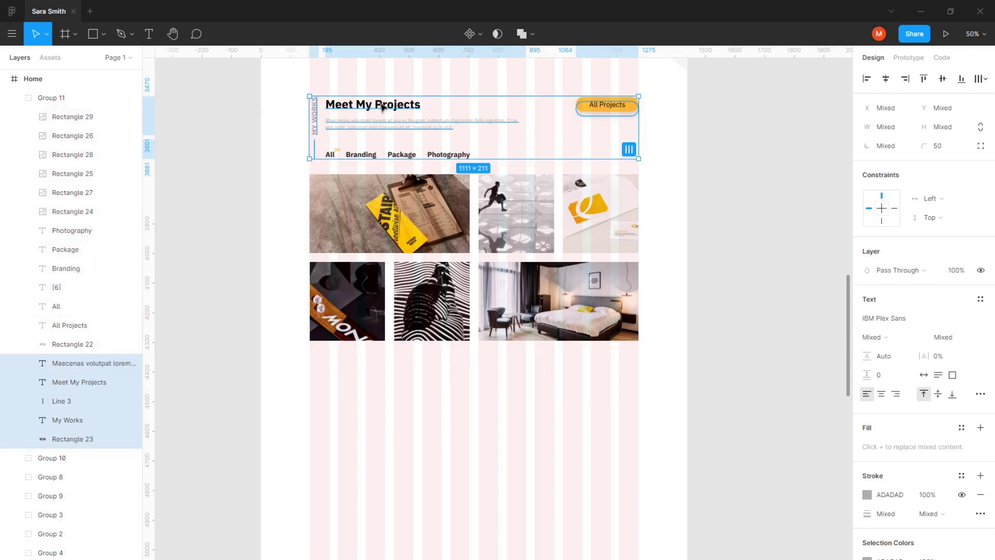
Duplicate the My Works header block below the project images.
left_click(72, 441)
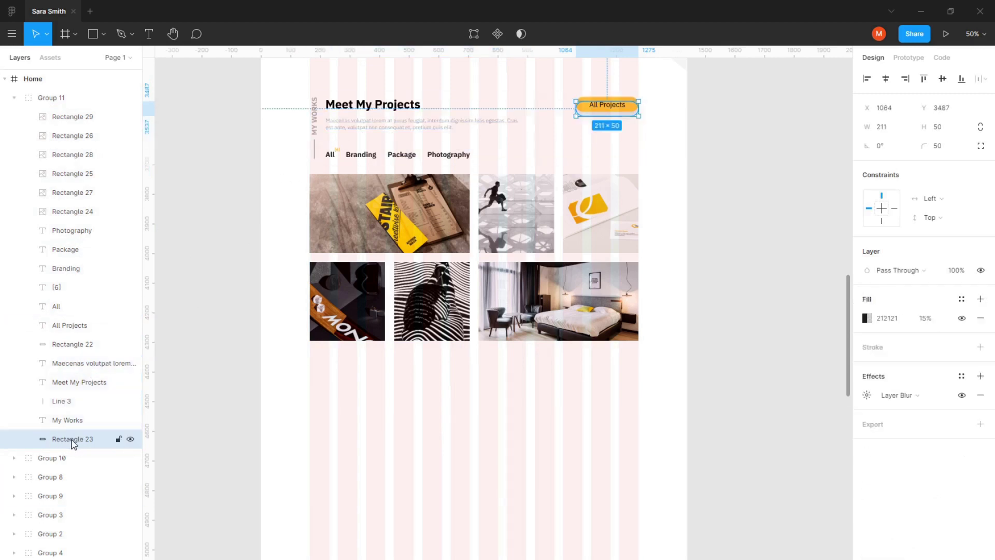
left_click(80, 420)
left_click(75, 404, "shift")
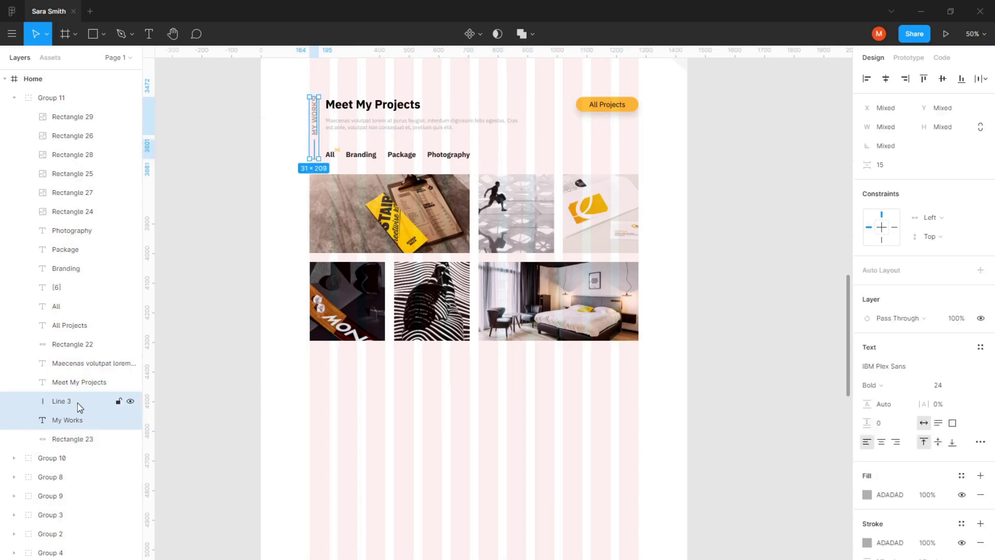
left_click(81, 382, "shift")
left_click(80, 363, "shift")
left_click_drag(365, 141, 339, 440)
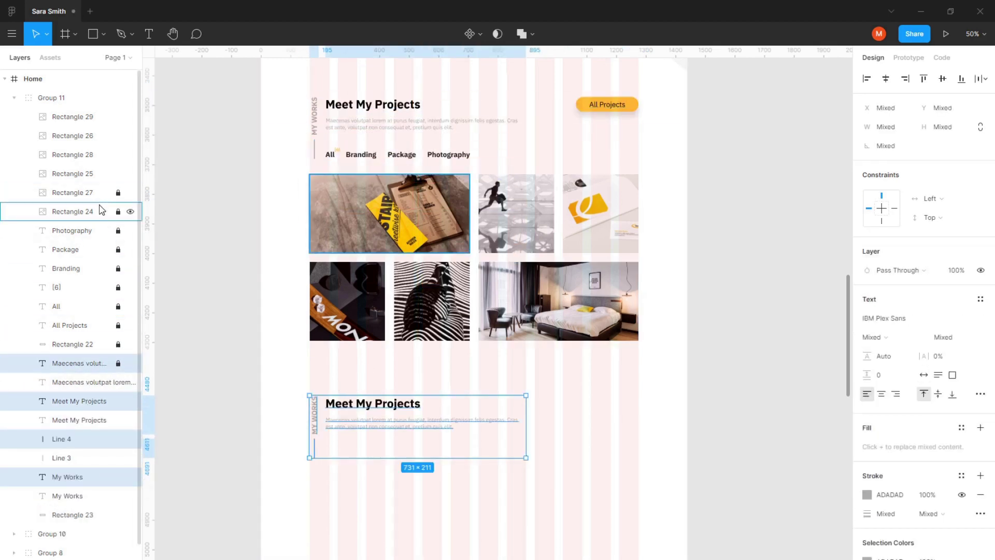
Move the copied header out of the group and retitle it Honours & Awards.
left_click_drag(85, 365, 83, 94)
left_click(14, 174)
left_click(371, 475)
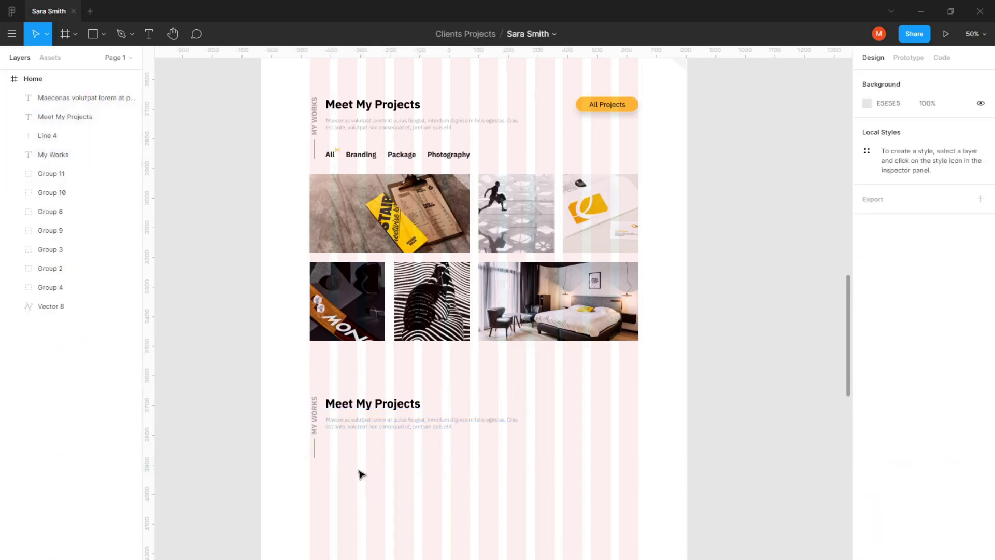
left_click(315, 417)
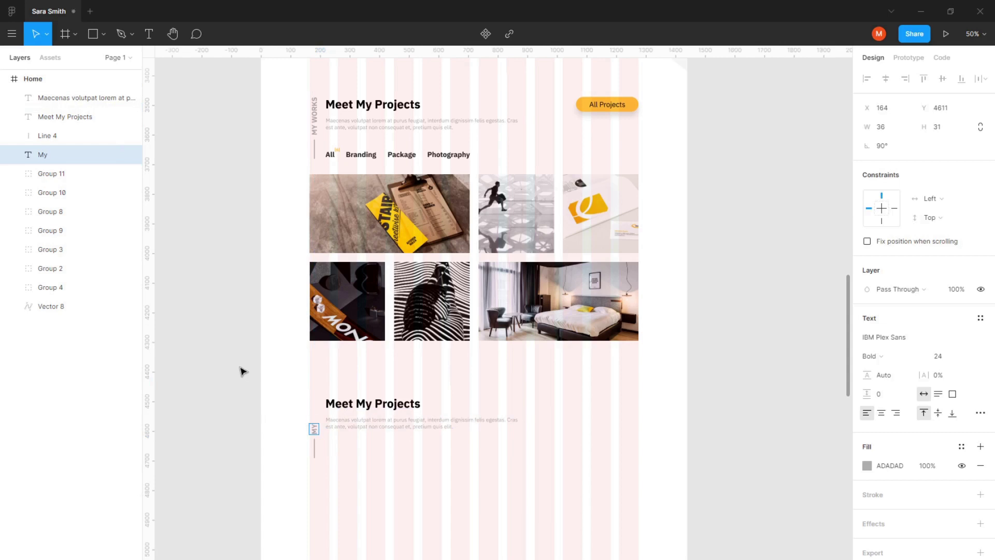
type("Resume")
double_click(384, 405)
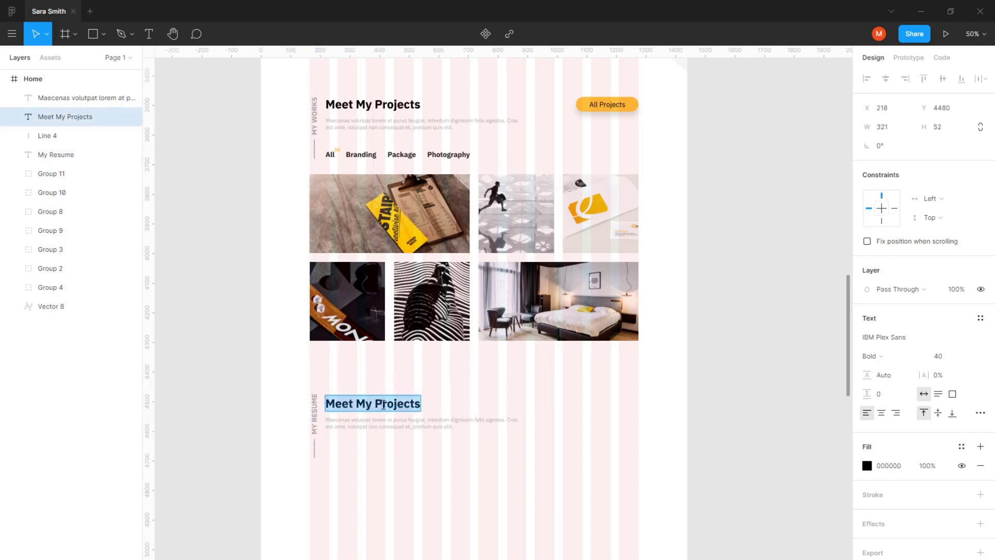
type("Honours & Awards")
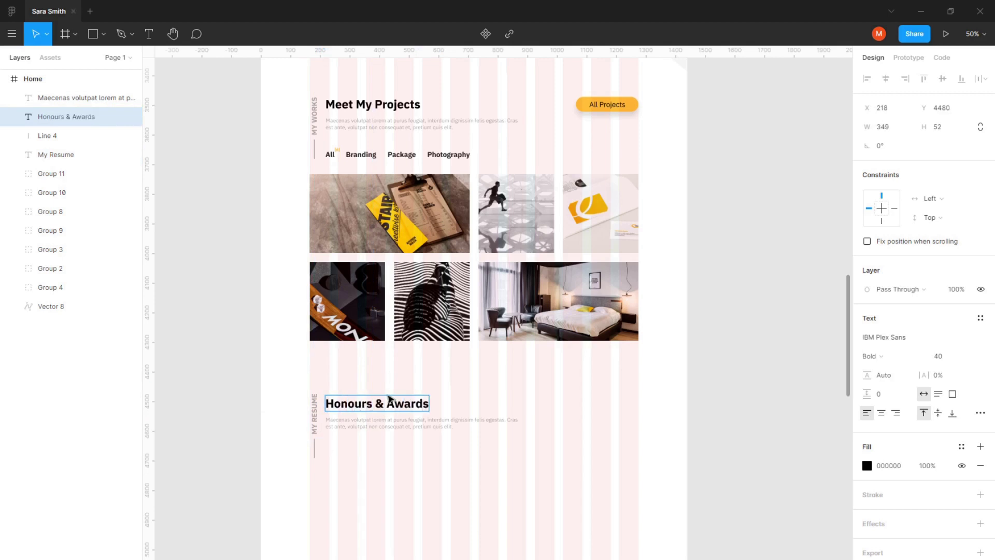
left_click(424, 426)
left_click_drag(405, 427, 399, 442)
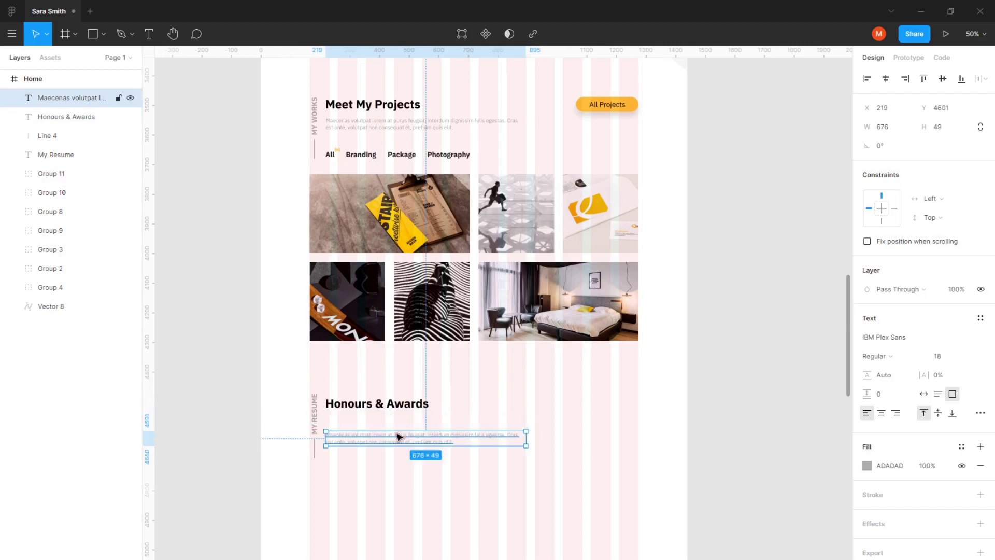
Duplicate the heading below itself and change the copy to What I Have.
left_click(377, 403)
key("ctrl+d")
left_click_drag(377, 404, 376, 419)
key("Return")
type("What I Have")
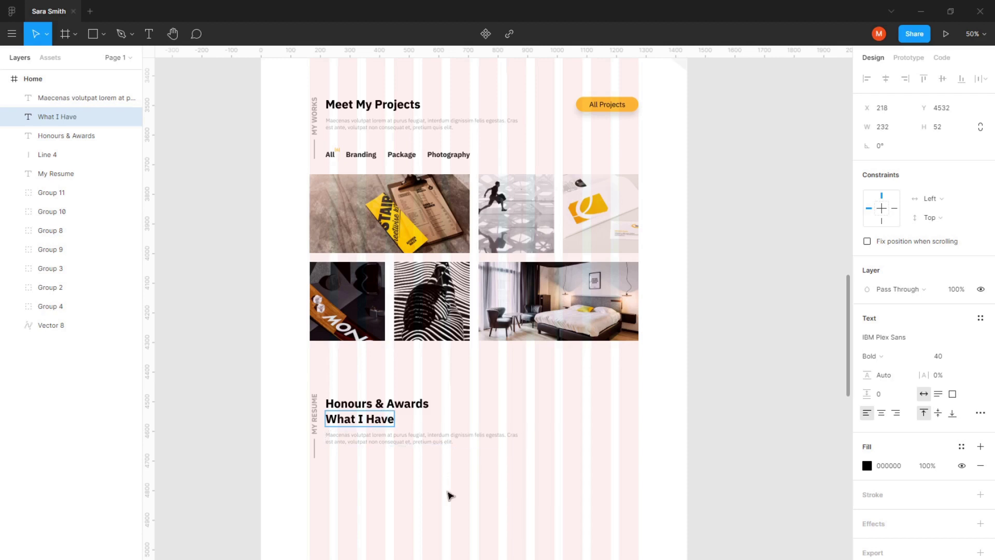
key("Escape")
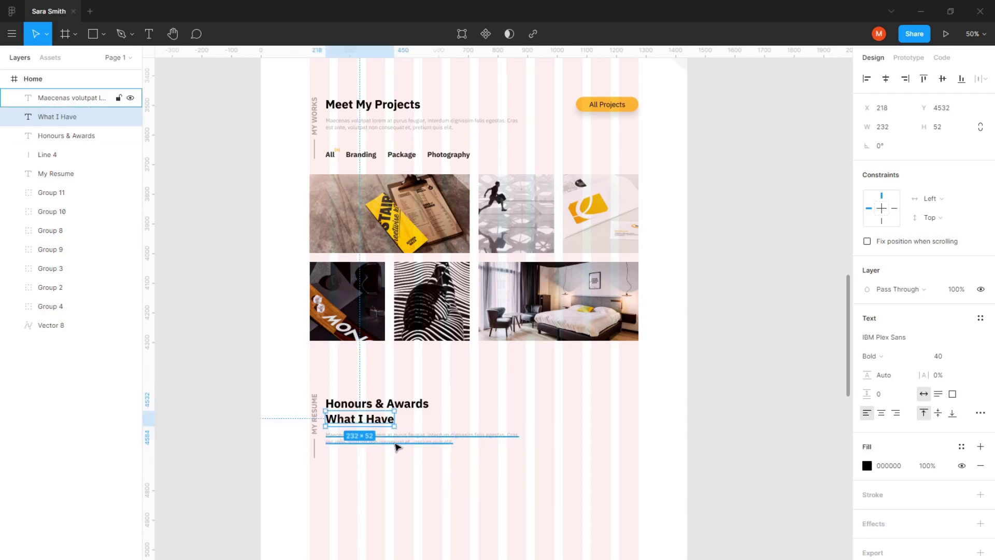
Resize the paragraph text box to about 487×80.
left_click(396, 446)
left_click_drag(438, 473, 440, 426)
left_click_drag(534, 391, 477, 393)
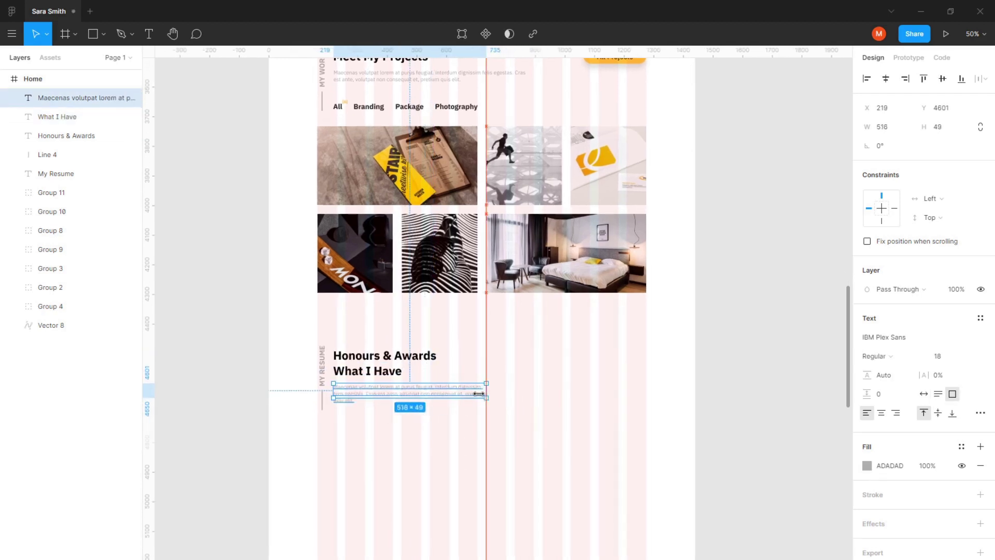
left_click_drag(407, 397, 408, 407)
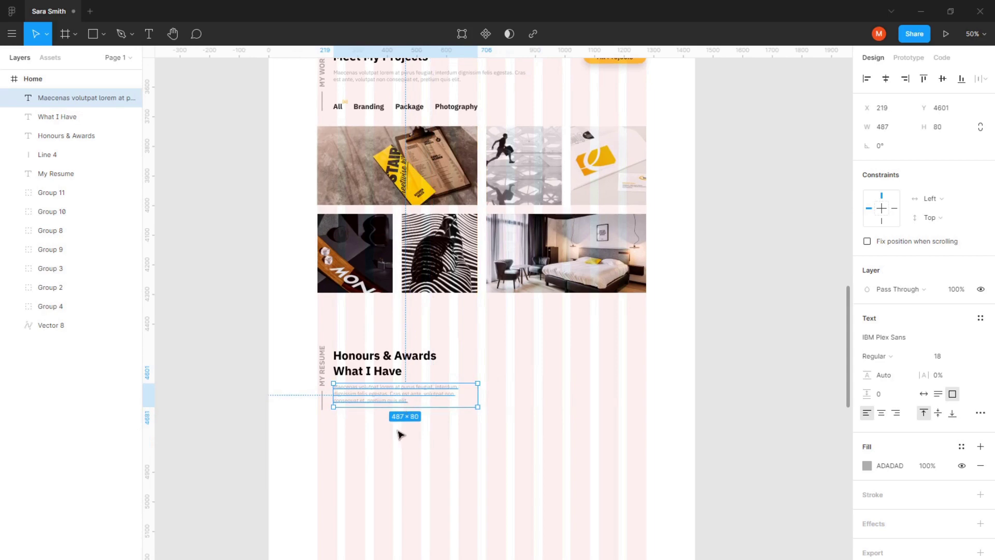
left_click(400, 435)
scroll(365, 383, "down", 1)
scroll(331, 448, "up", 5, "ctrl")
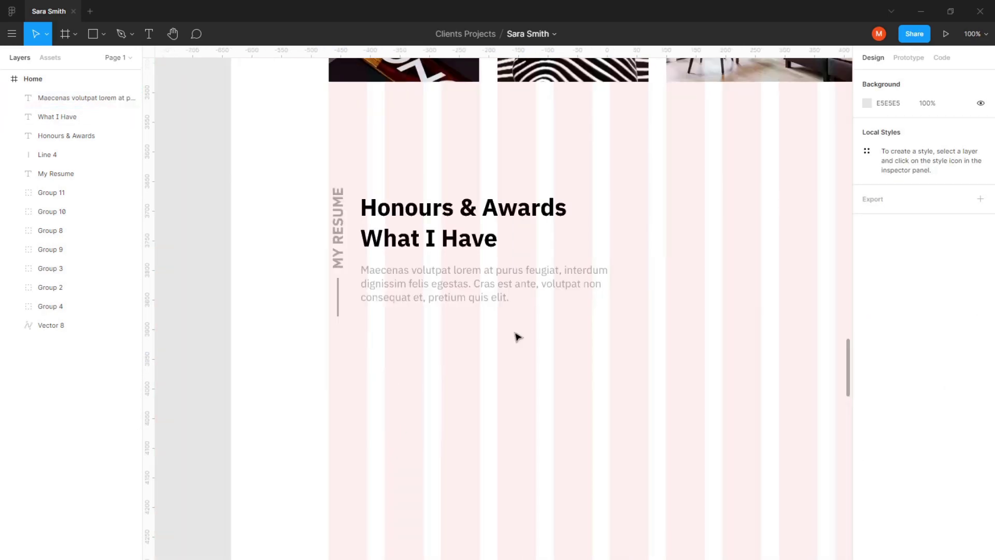
Replace the paragraph with a lorem ipsum passage copied from the browser.
key("alt+Tab")
left_click_drag(233, 470, 533, 478)
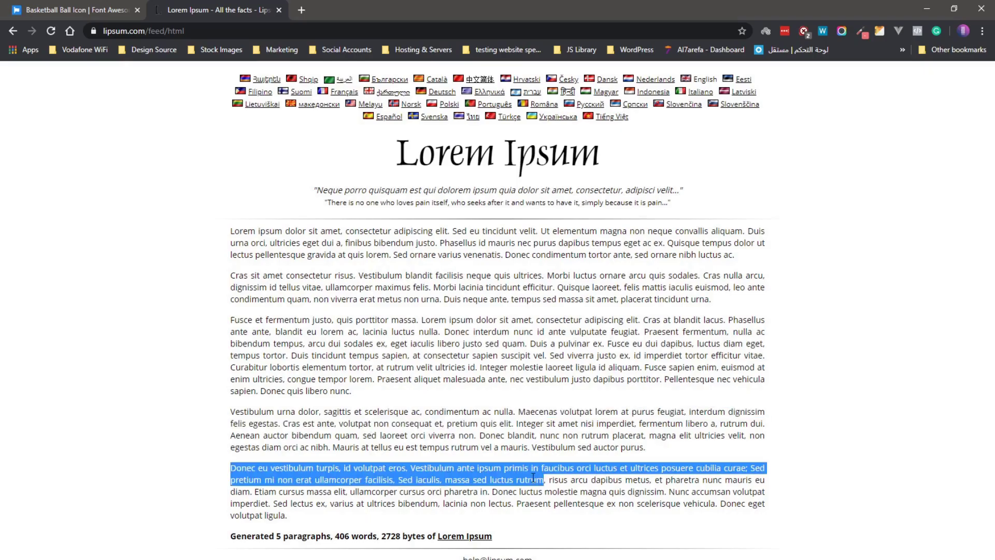
key("ctrl+c")
key("alt+Tab")
double_click(416, 276)
key("ctrl+v")
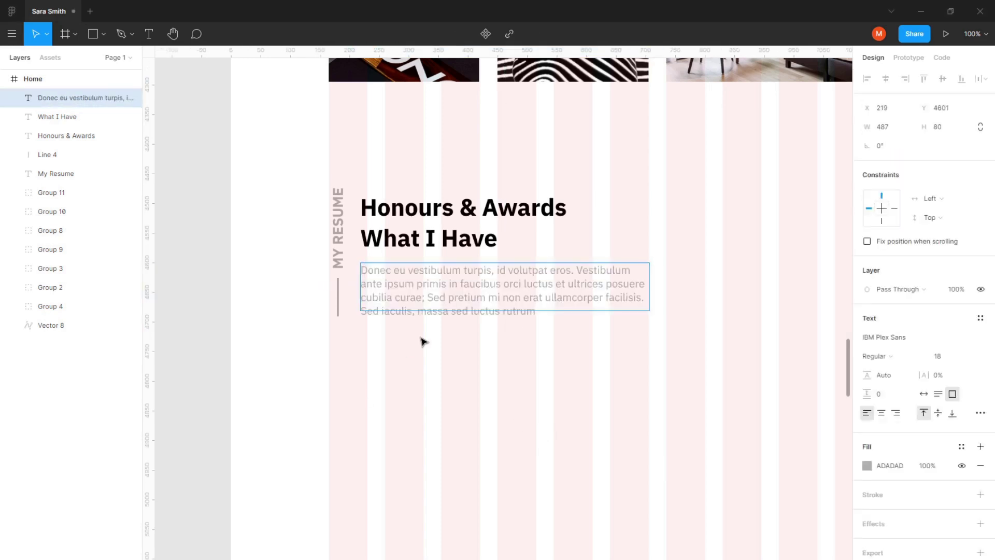
key("Escape")
Resize the paragraph box to fit the new text and open the image placement options.
left_click_drag(537, 311, 534, 316)
left_click_drag(649, 289, 648, 289)
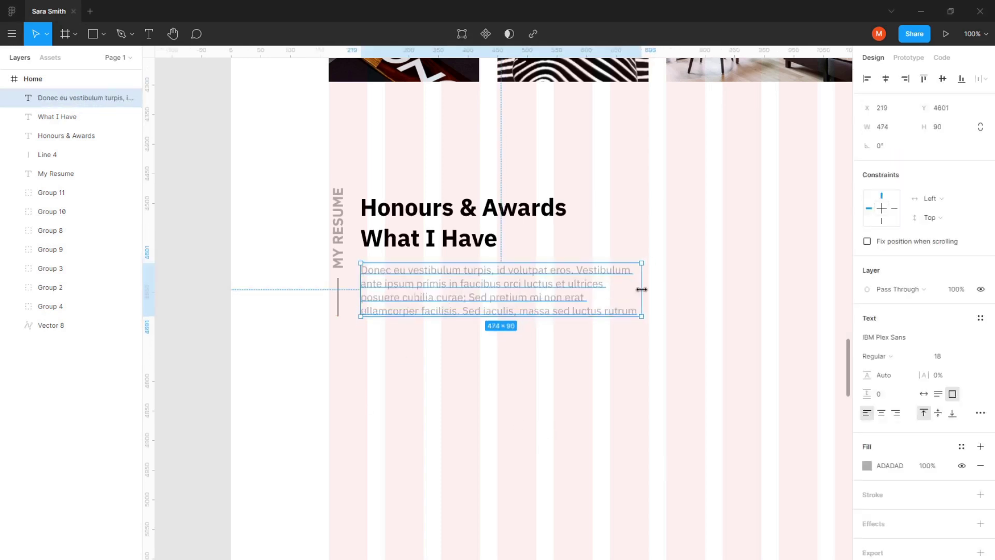
left_click(560, 349)
scroll(437, 260, "down", 5)
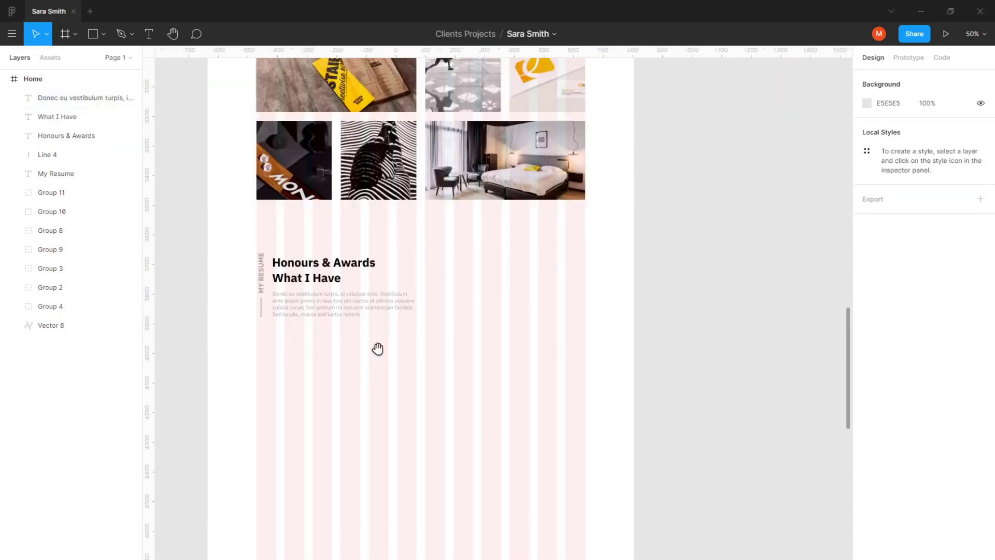
left_click(103, 34)
Import the home_05-1 image from file and place it on the page.
left_click(101, 144)
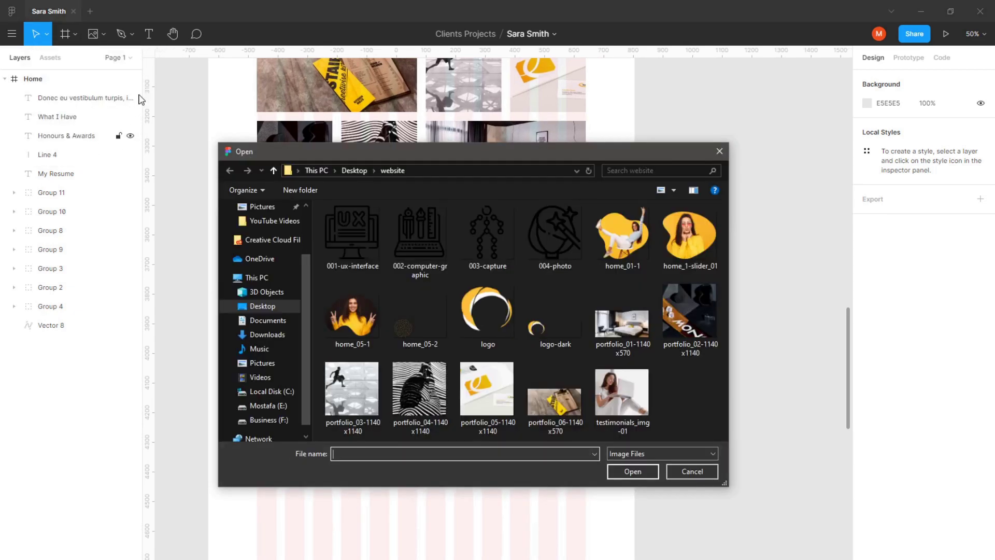
left_click(353, 316)
left_click(633, 471)
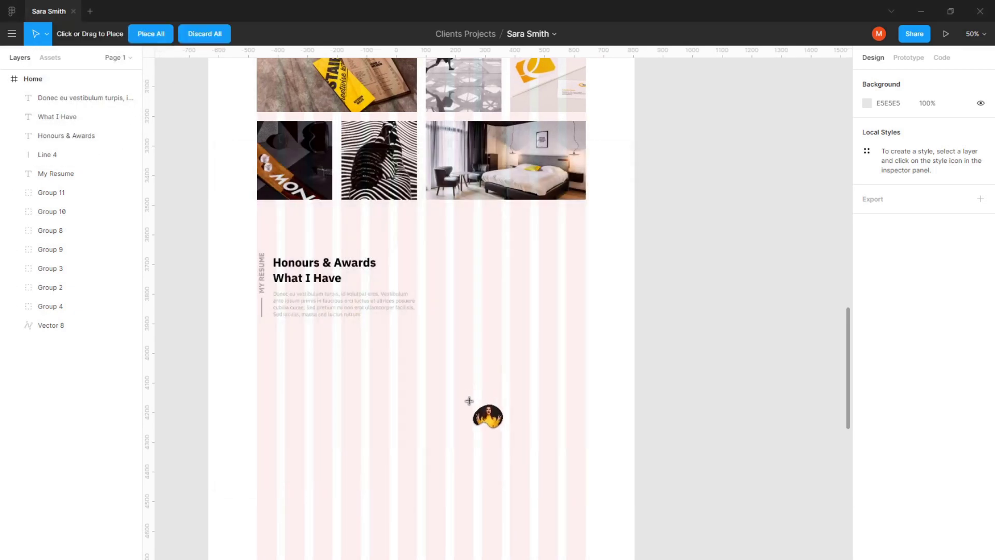
left_click(506, 363)
Size the blob photo to about 665×532 beside the Honours & Awards text and lower the text slightly.
left_click_drag(627, 252, 563, 302)
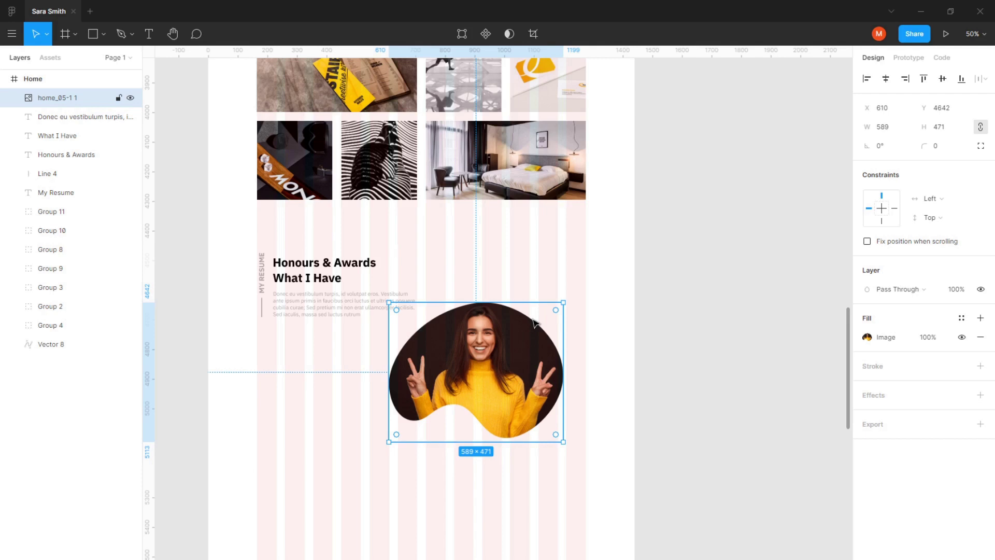
left_click_drag(516, 383, 556, 319)
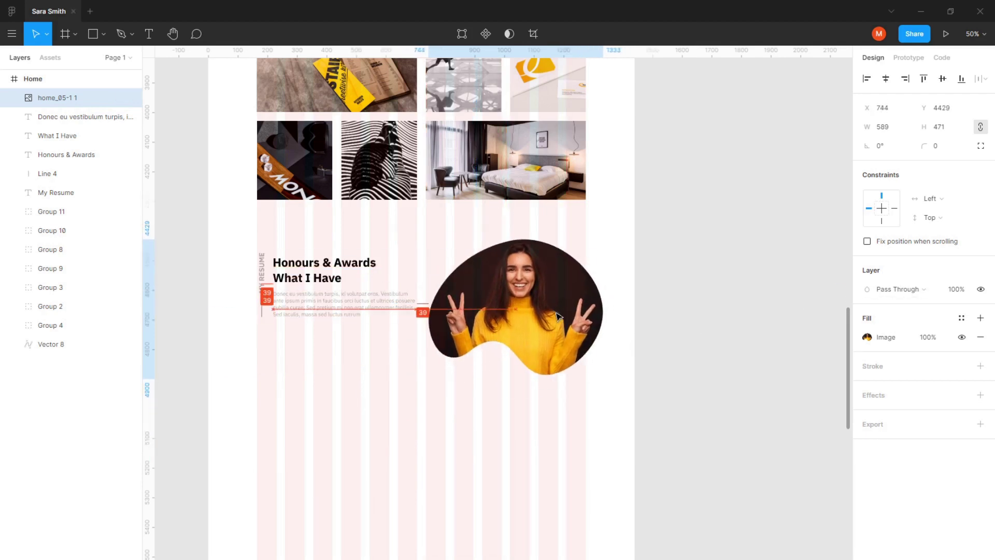
left_click_drag(602, 380, 624, 397)
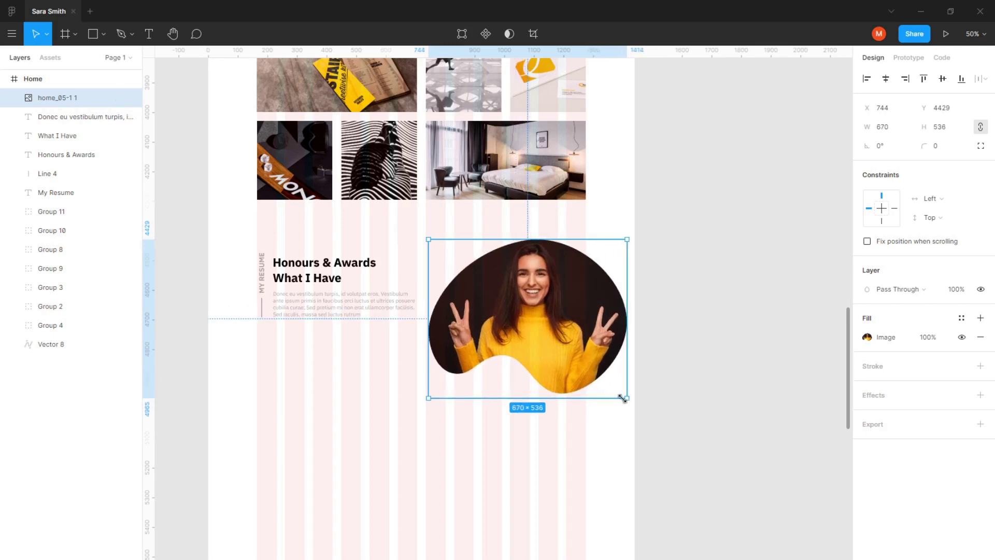
mouse_move(245, 349)
left_mouse_down()
mouse_move(384, 249)
mouse_move(356, 275)
left_mouse_up()
left_click(440, 260)
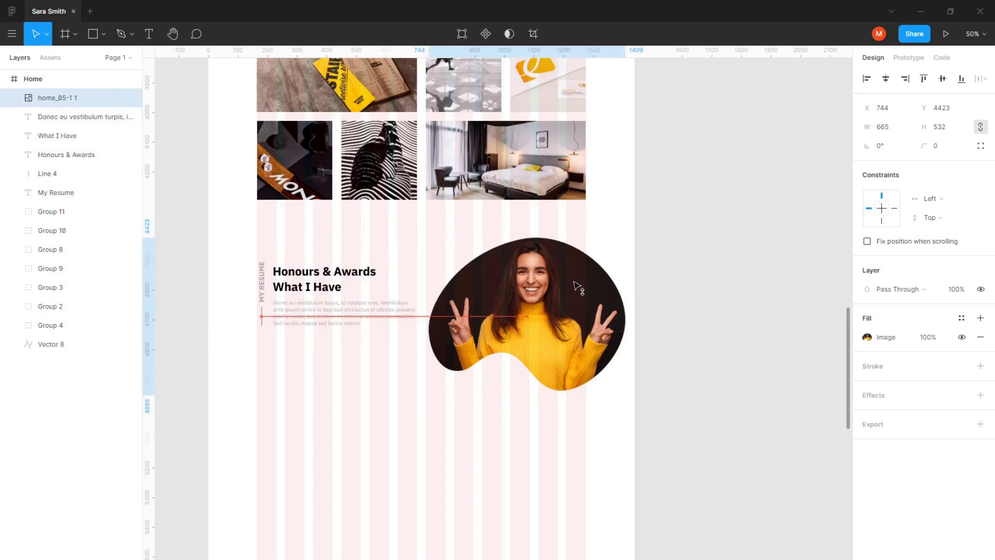
left_click(482, 371)
mouse_move(482, 371)
left_mouse_down()
mouse_move(509, 408)
mouse_move(498, 455)
left_mouse_up()
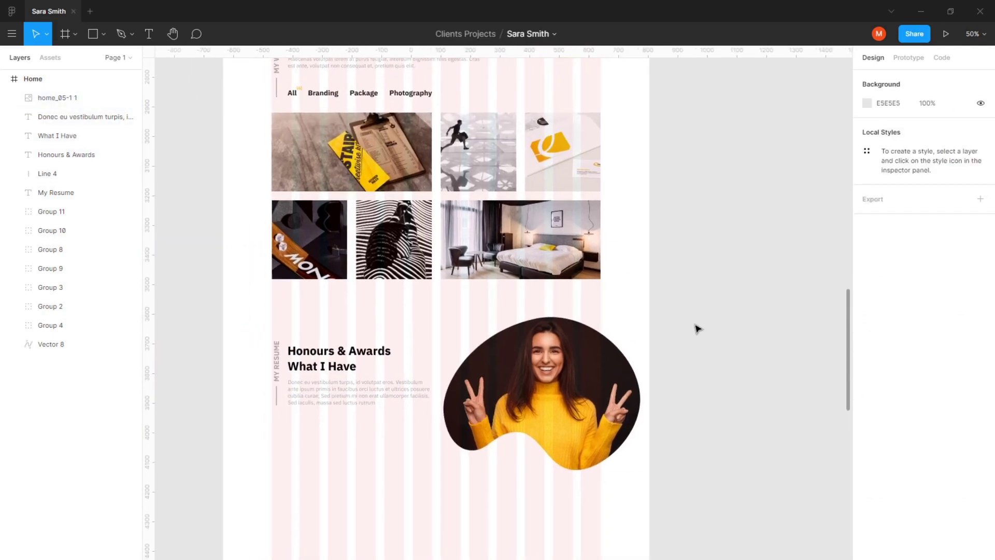
Select the grey blob shape Vector 6 and move it to the top of the layer stack.
left_click_drag(695, 329, 322, 455)
scroll(322, 455, "down", 3)
scroll(499, 328, "up", 1)
left_click(351, 454)
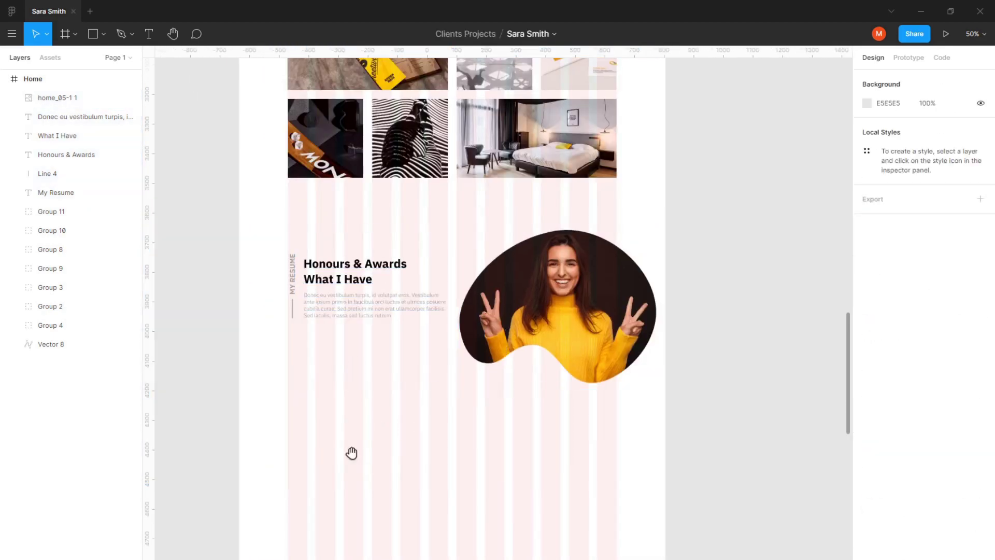
scroll(352, 454, "up", 5)
scroll(343, 432, "up", 5)
scroll(343, 432, "up", 5)
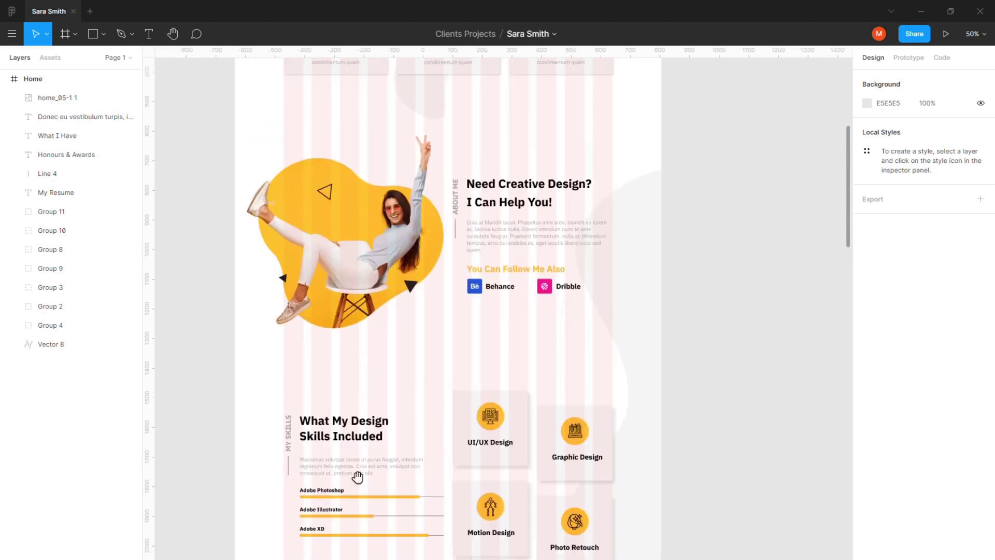
scroll(357, 476, "up", 5)
left_click(228, 166)
double_click(228, 166)
mouse_move(73, 513)
left_mouse_down()
mouse_move(52, 51)
mouse_move(52, 88)
left_mouse_up()
Move the grey blob down beside the Honours & Awards section and collapse Group 2's layers.
mouse_move(228, 171)
left_mouse_down()
mouse_move(238, 546)
mouse_move(292, 155)
mouse_move(298, 337)
mouse_move(338, 324)
left_mouse_up()
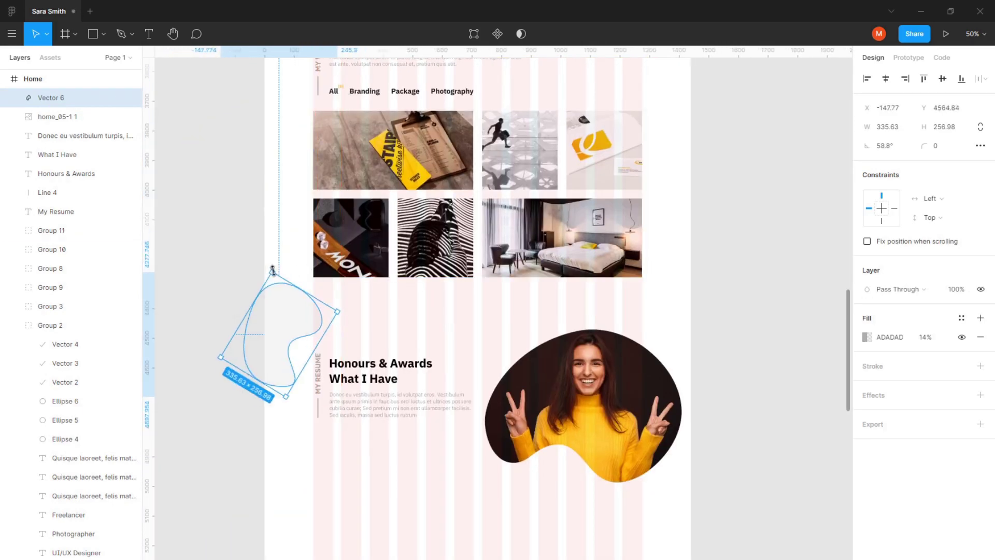
scroll(362, 363, "down", 2)
key("Escape")
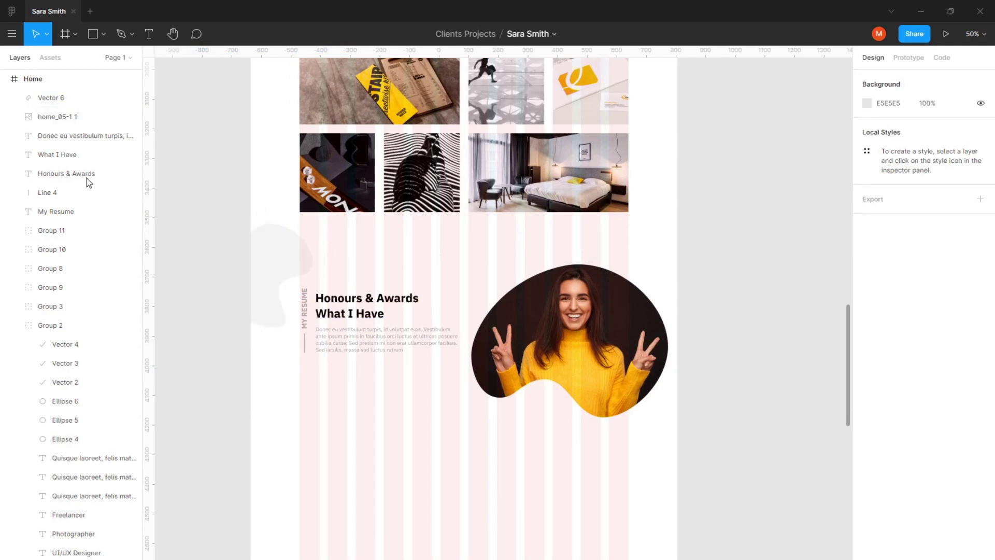
left_click(19, 325)
left_click_drag(402, 389, 377, 392)
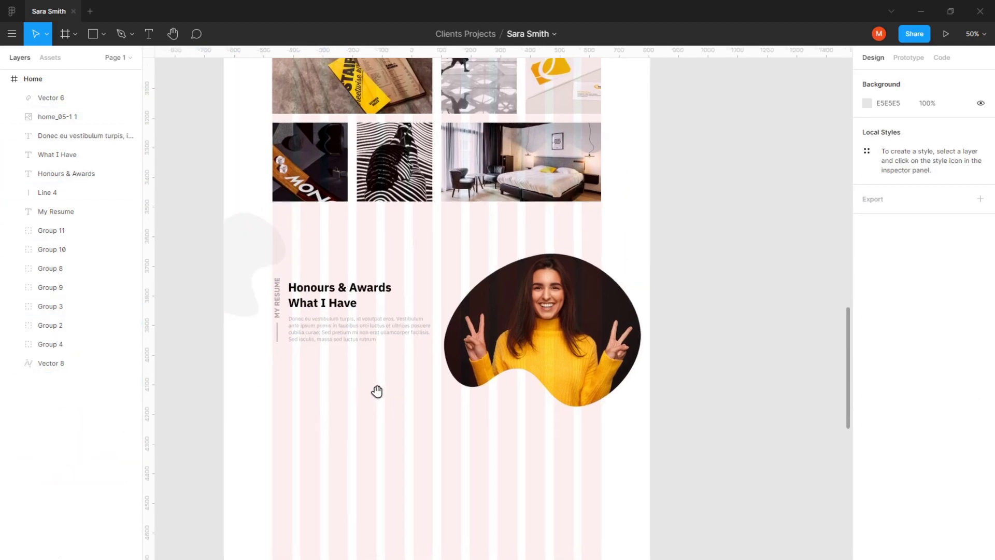
Set the blob's fill to yellow FFC13D at 100% opacity.
left_click(230, 260)
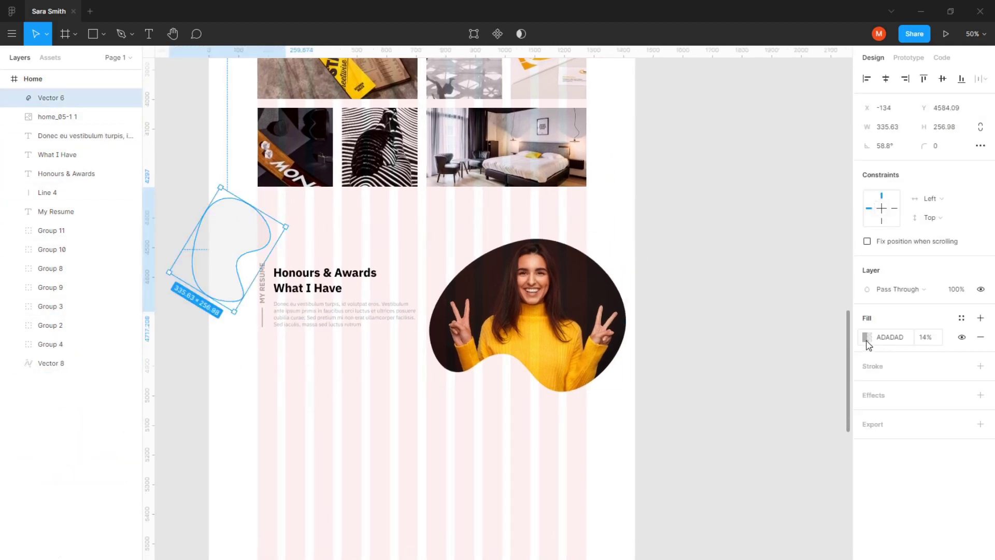
left_click(867, 337)
left_click(755, 541)
left_click(925, 337)
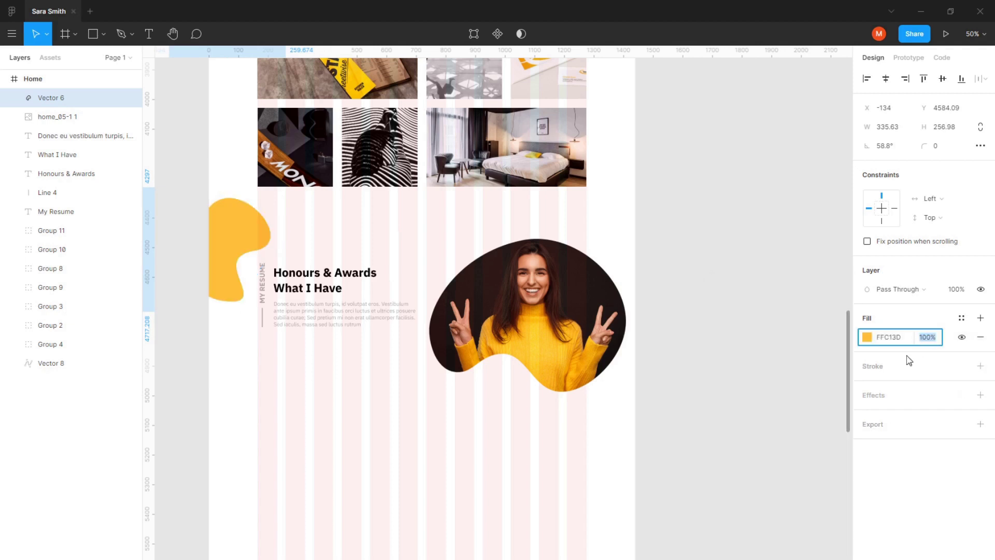
type("15")
key("Return")
key("ctrl+z")
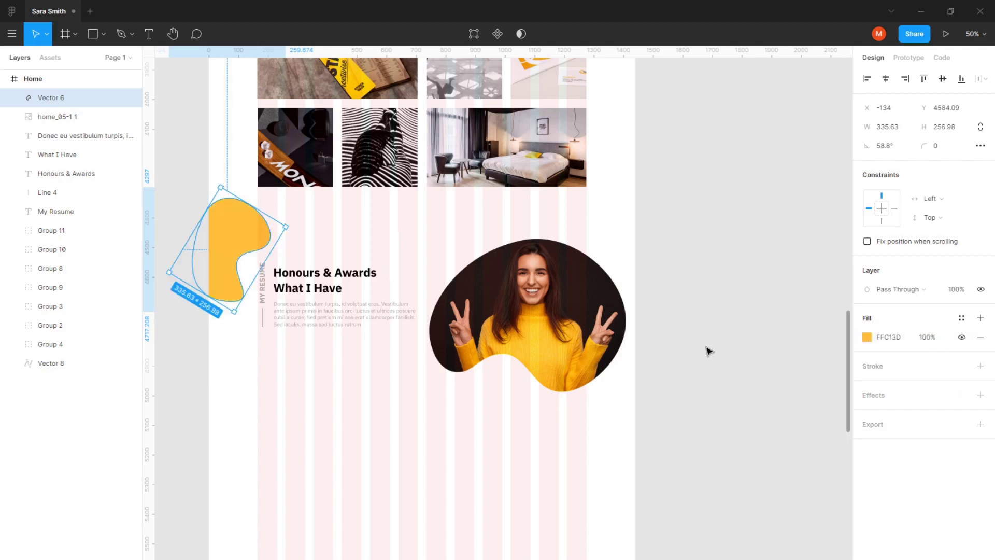
Nudge the yellow blob slightly further left.
left_click(707, 349)
left_click_drag(238, 233, 232, 245)
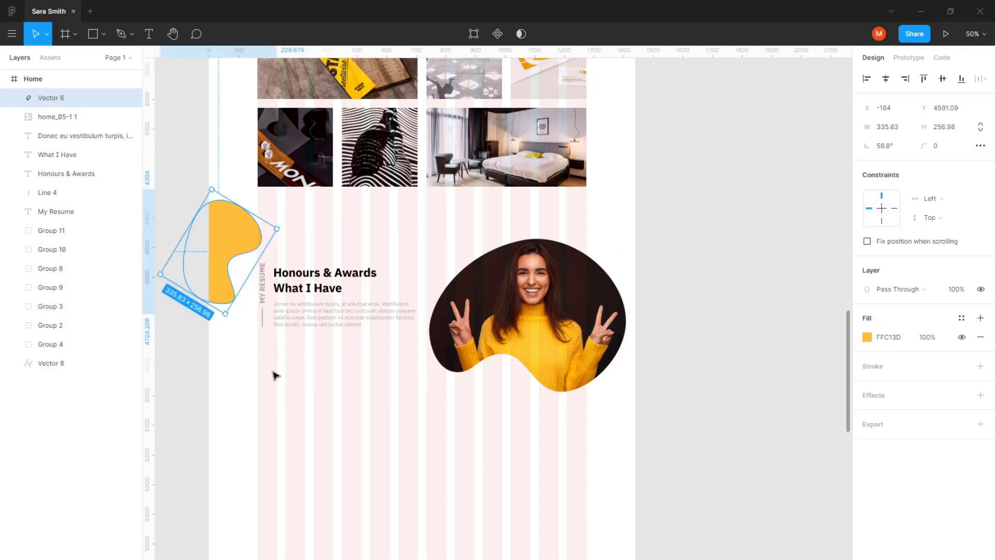
key("Escape")
mouse_move(460, 262)
left_mouse_down()
mouse_move(430, 326)
mouse_move(438, 503)
left_mouse_up()
Zoom out and move the Honours & Awards group down slightly.
scroll(440, 441, "up", 3)
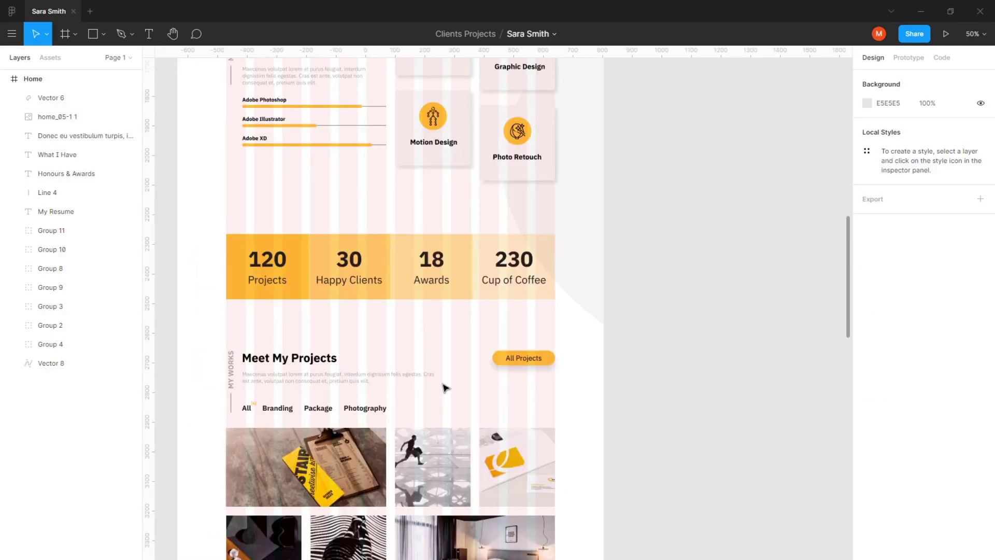
key("minus")
scroll(527, 356, "up", 1)
left_click(525, 379)
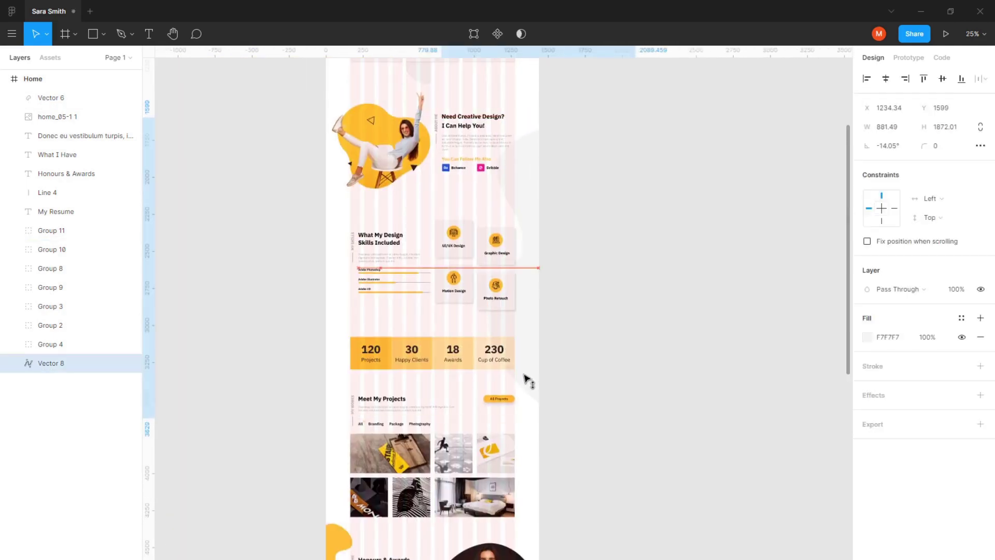
left_click(640, 424)
scroll(468, 359, "down", 5)
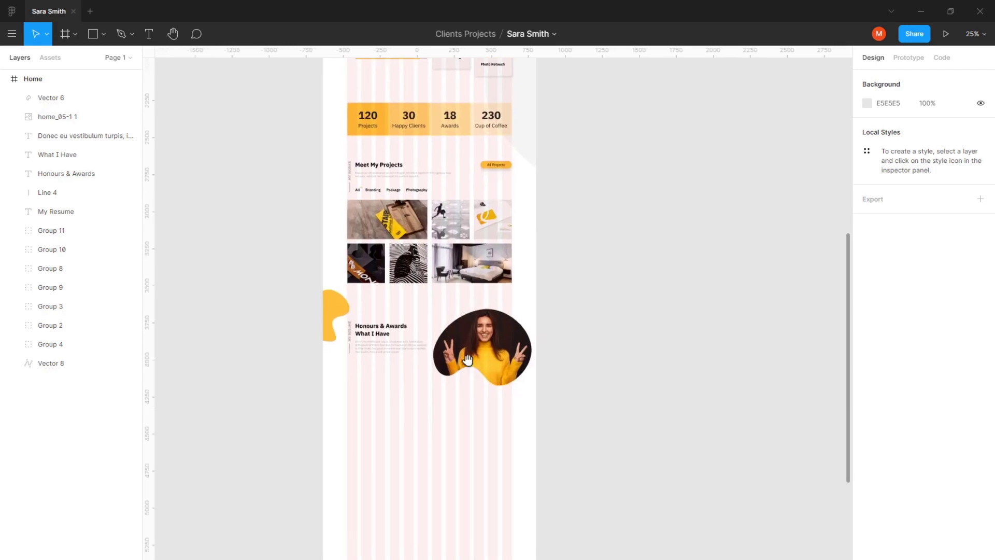
scroll(468, 359, "up", 2)
scroll(446, 415, "down", 2)
left_click_drag(585, 327, 341, 407)
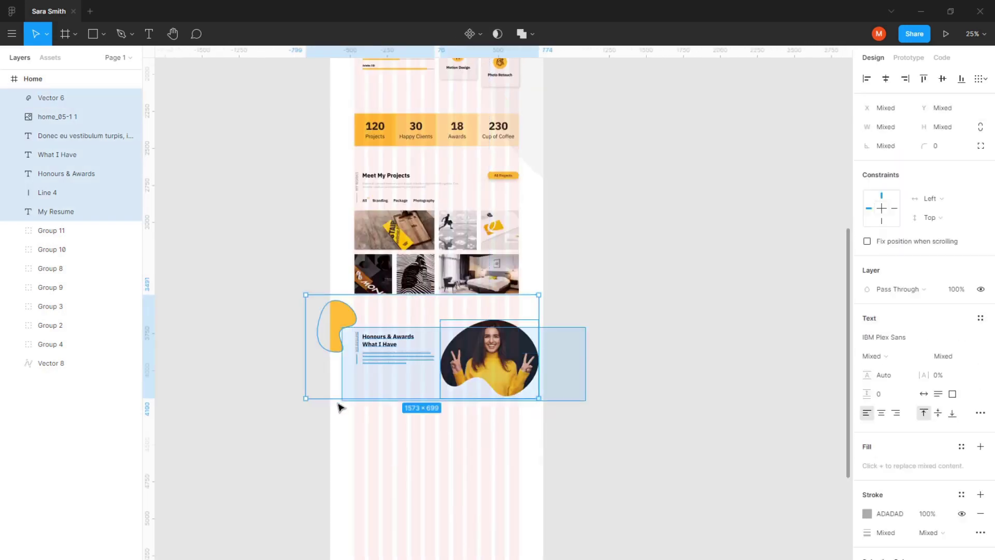
left_click_drag(337, 349, 338, 362)
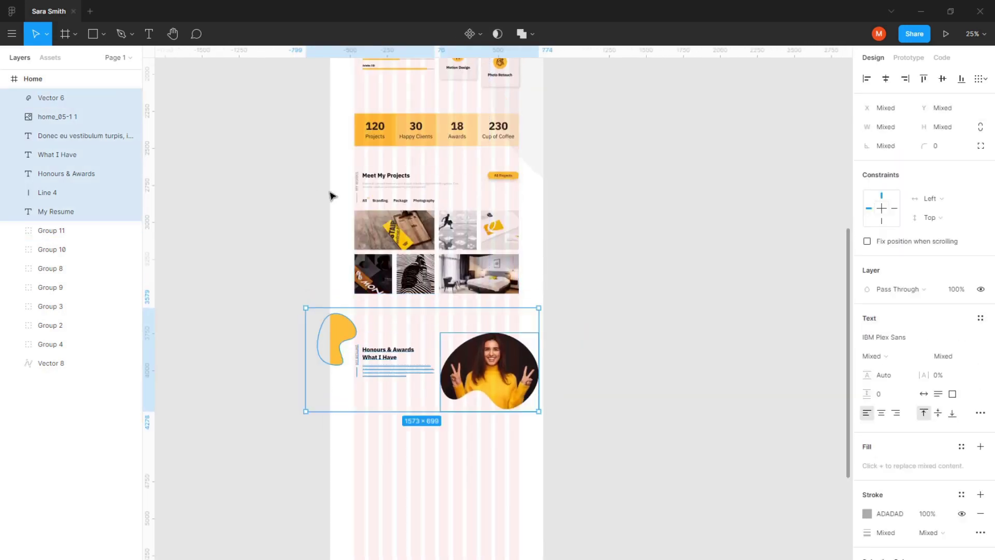
Nudge the Meet My Projects group down a little and return to the Honours section.
left_click(363, 197)
left_click_drag(363, 197, 363, 202)
key("Escape")
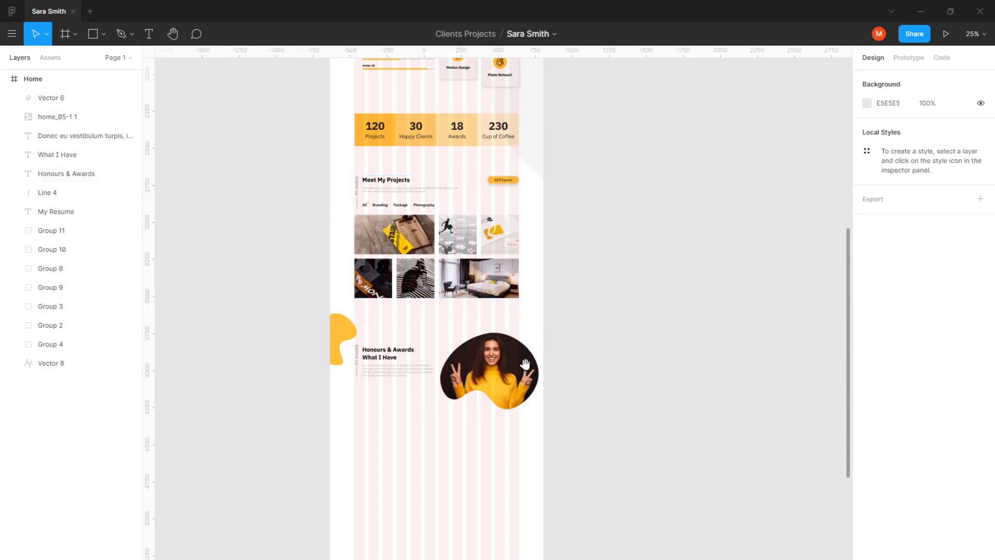
scroll(526, 365, "down", 2)
mouse_move(564, 287)
left_mouse_down()
mouse_move(338, 351)
mouse_move(333, 318)
left_mouse_up()
key("Escape")
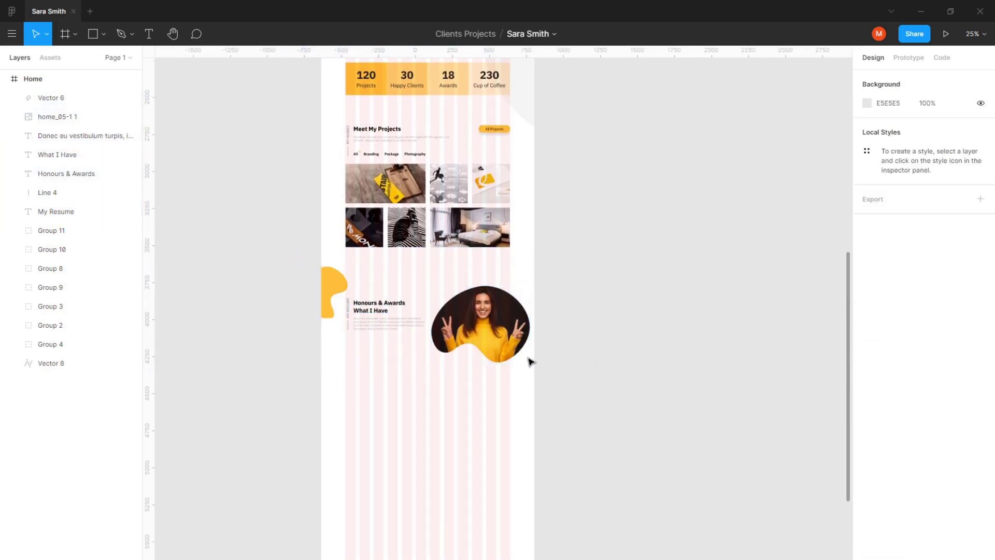
scroll(530, 361, "up", 2)
scroll(490, 400, "up", 2)
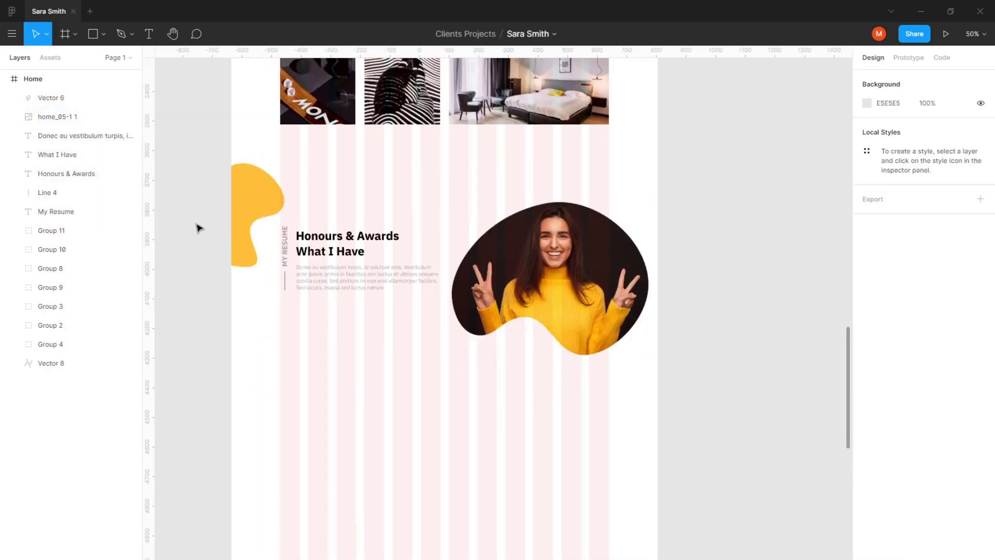
scroll(354, 349, "up", 2)
left_click_drag(214, 241, 273, 238)
Add a Bold size-24 'In Press' heading aligned under the Honours paragraph.
key("t")
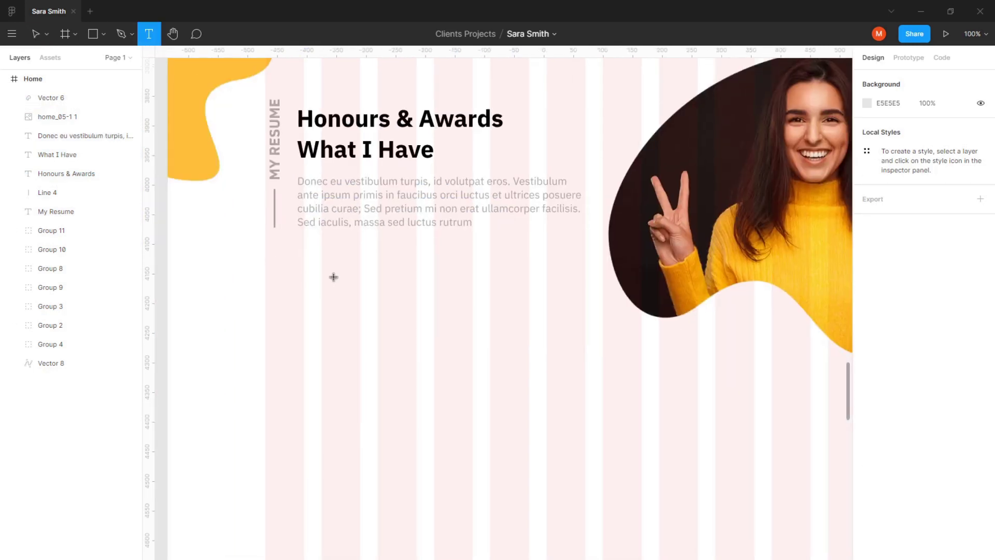
left_click(334, 277)
type("In Press")
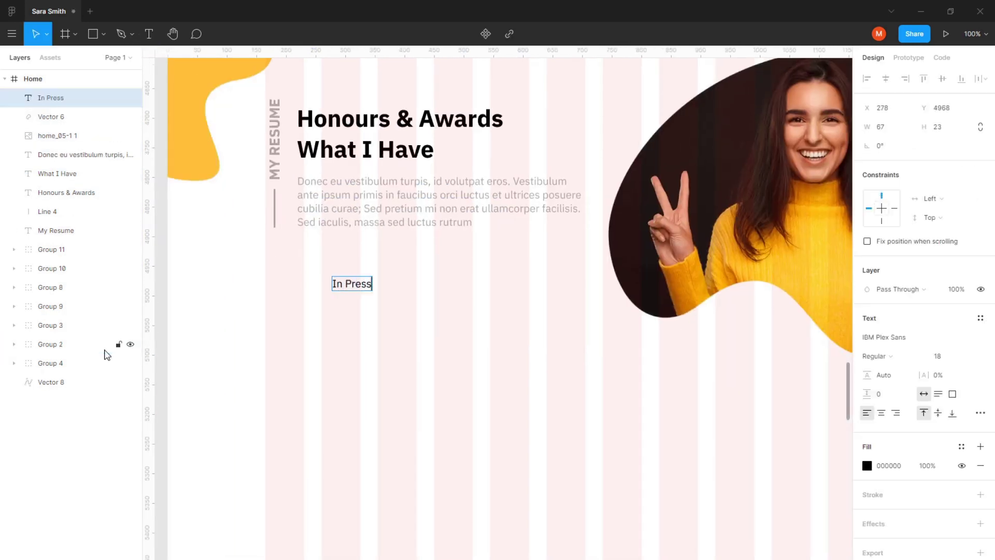
key("Escape")
left_click(969, 357)
left_click(948, 398)
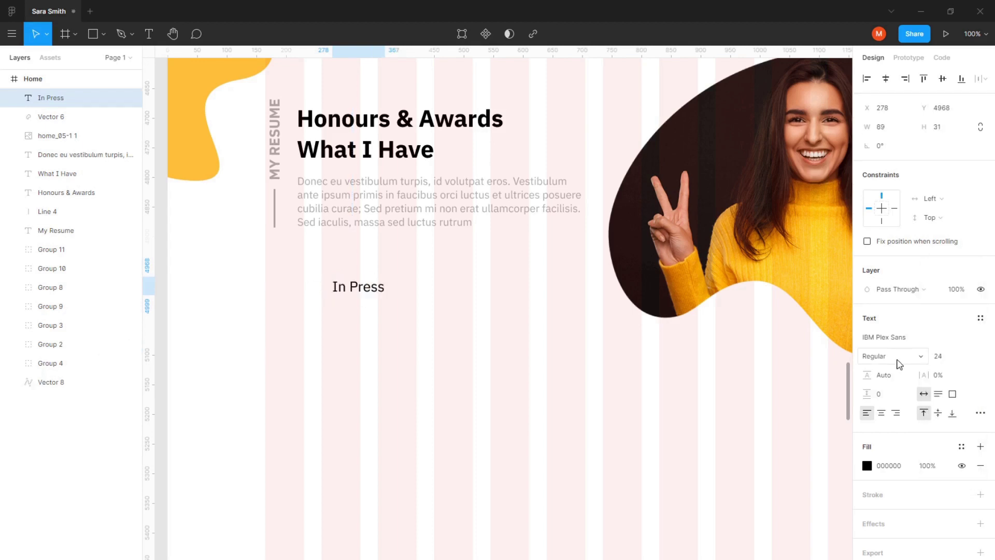
left_click(919, 359)
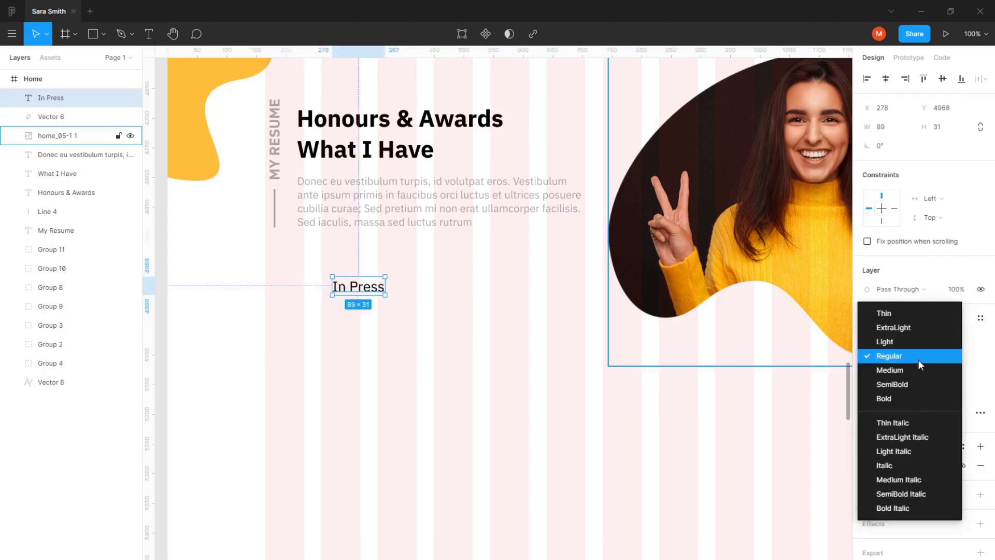
left_click(894, 398)
mouse_move(368, 290)
left_mouse_down()
mouse_move(300, 282)
mouse_move(303, 310)
left_mouse_up()
Duplicate In Press below and replace its text with 'consectetur adipiscing elit' from lipsum.com.
left_click(324, 289)
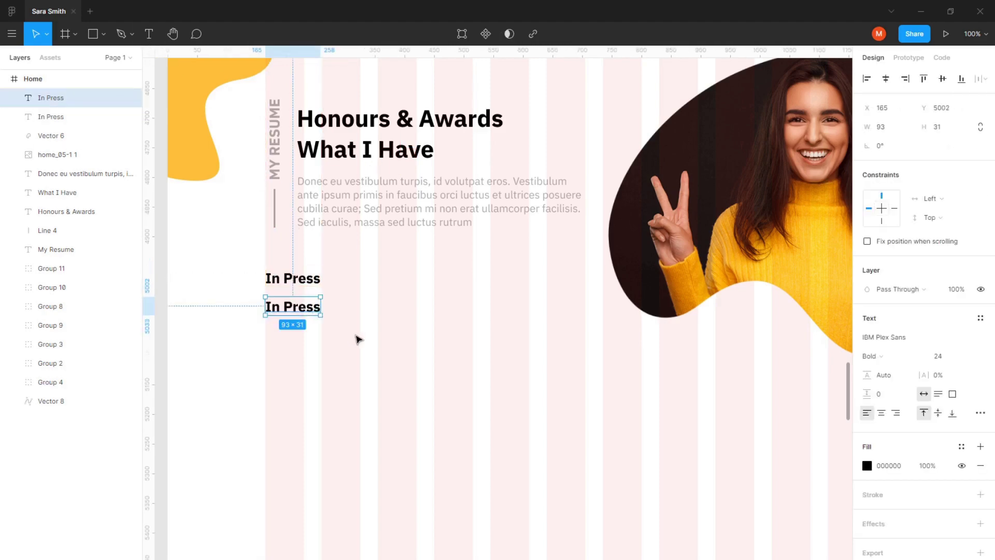
double_click(304, 310)
key("alt+Tab")
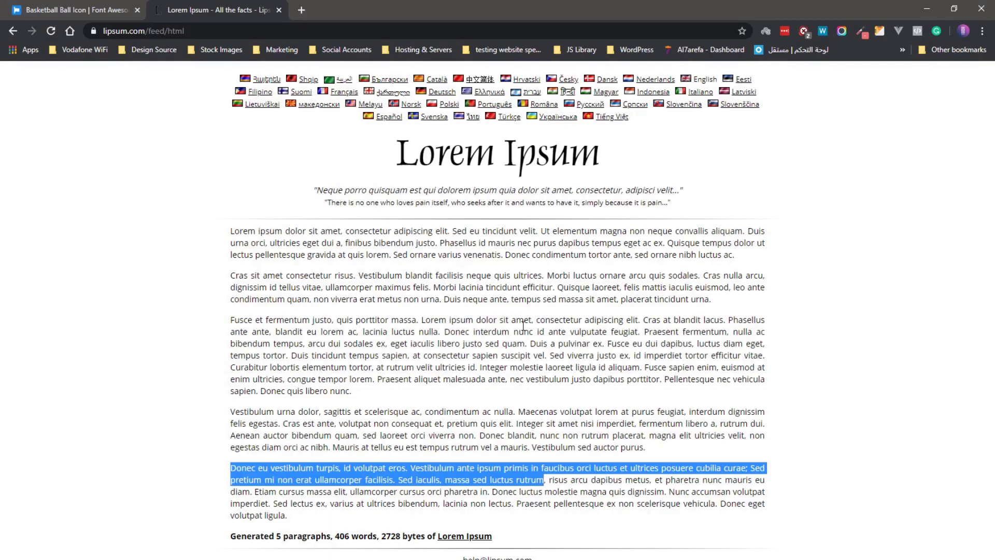
left_click_drag(536, 320, 716, 318)
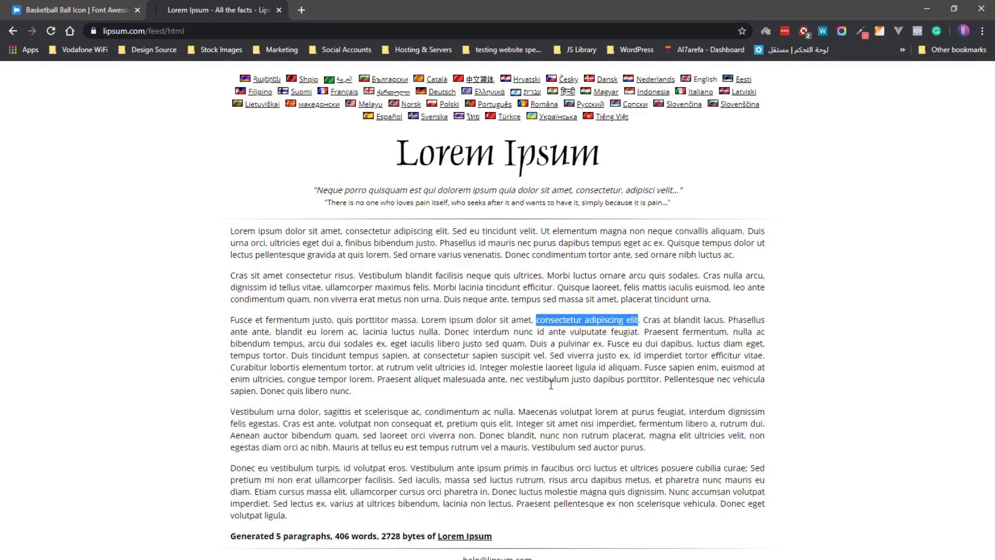
key("ctrl+c")
key("alt+Tab")
key("ctrl+v")
key("ctrl+a")
Make the 'consectetur adipiscing elit' line Regular weight at size 18.
left_click(971, 358)
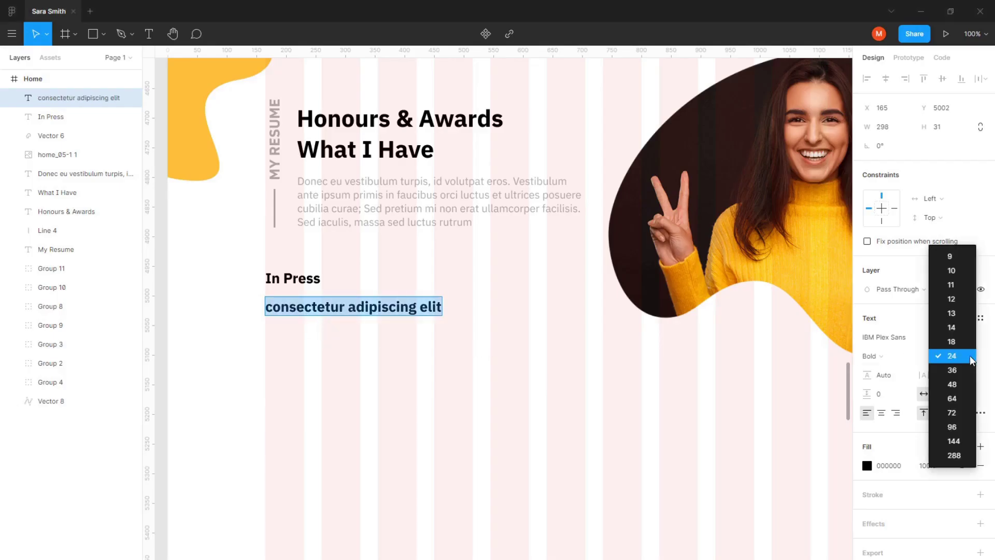
left_click(952, 342)
left_click(905, 356)
left_click(901, 313)
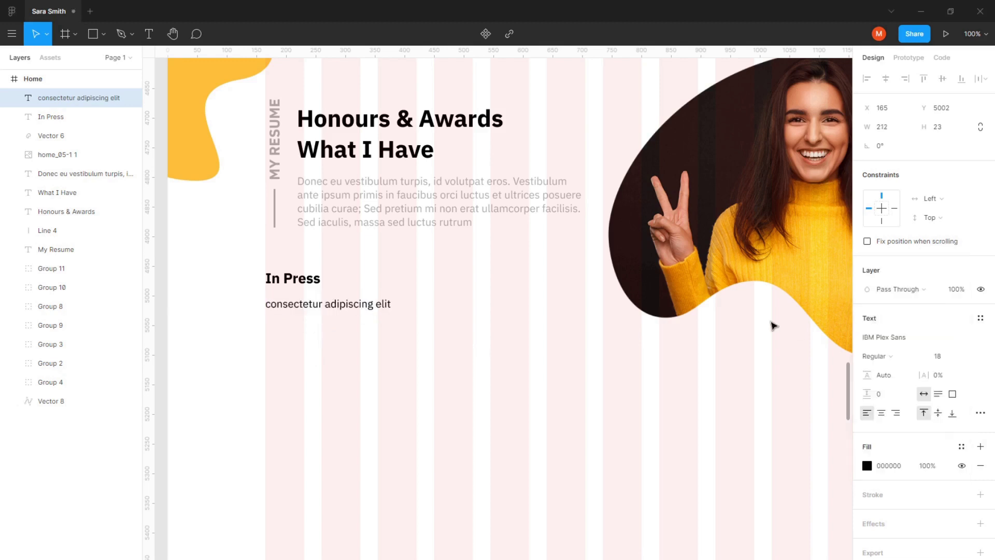
Change the Honours & Awards and What I Have headings to IBM Plex Mono.
left_click(380, 150)
left_click(449, 125, "shift")
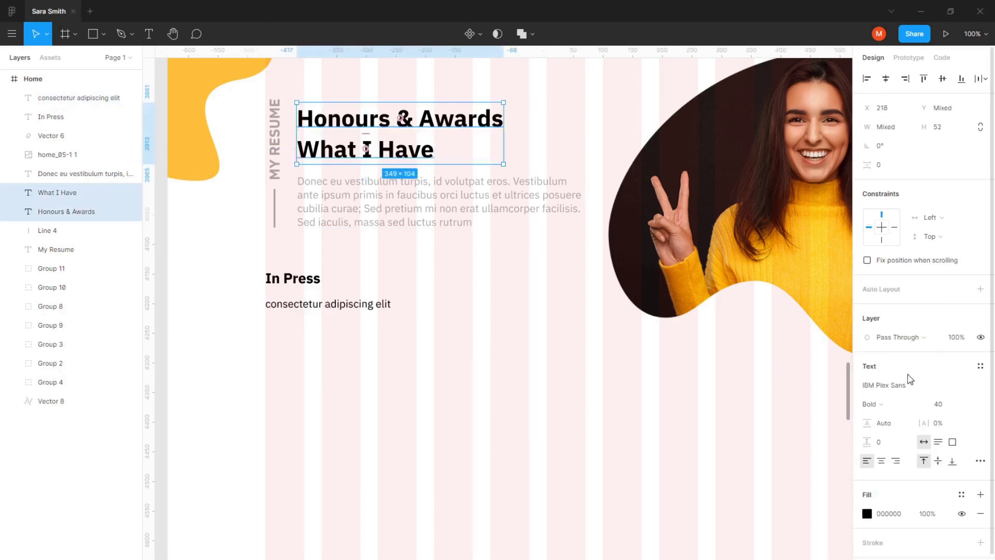
left_click(911, 387)
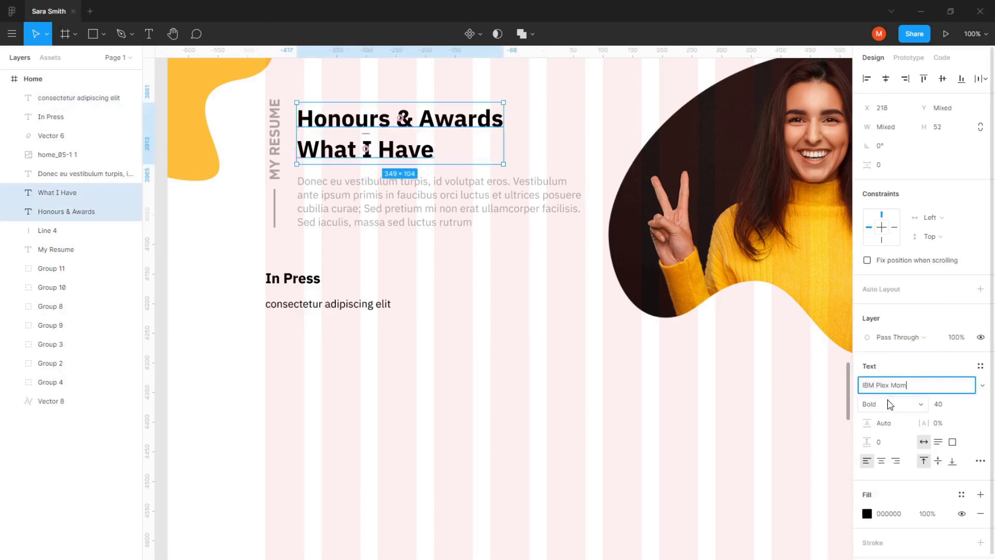
key("Return")
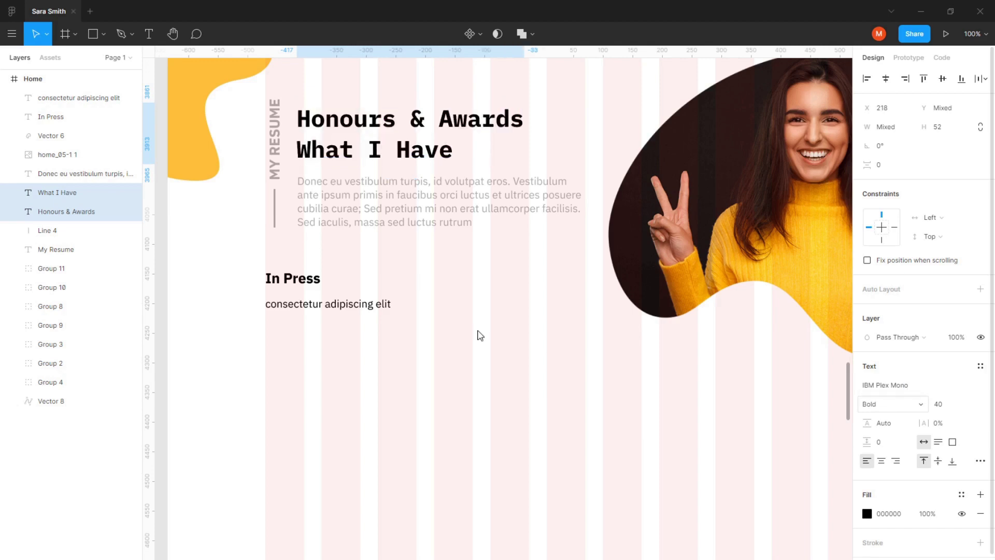
left_click(422, 271)
left_click(66, 212)
left_click(57, 193, "shift")
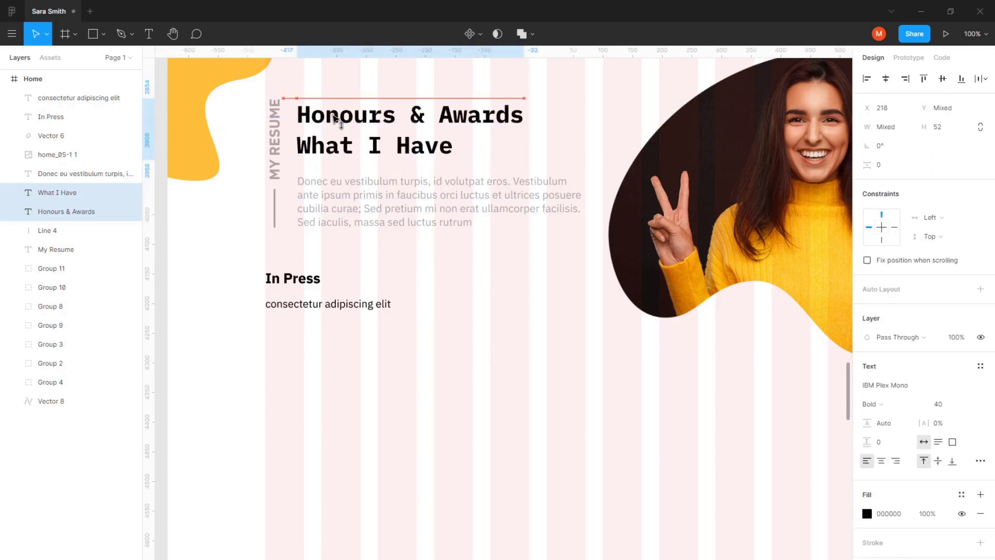
left_click(438, 124)
Set the Meet My Projects heading to IBM Plex Mono.
left_click_drag(437, 127, 437, 125)
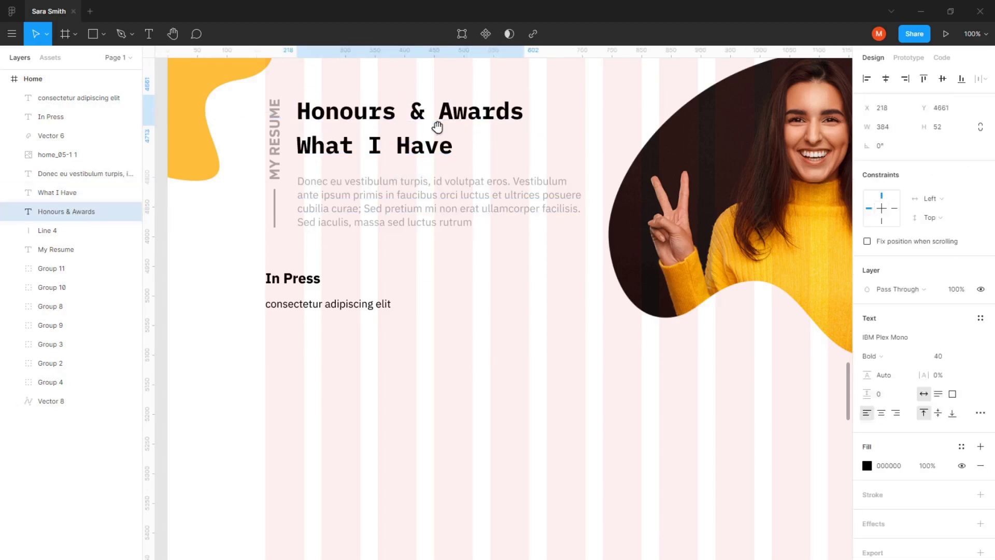
scroll(438, 125, "up", 8)
scroll(363, 208, "up", 3)
left_click(351, 241)
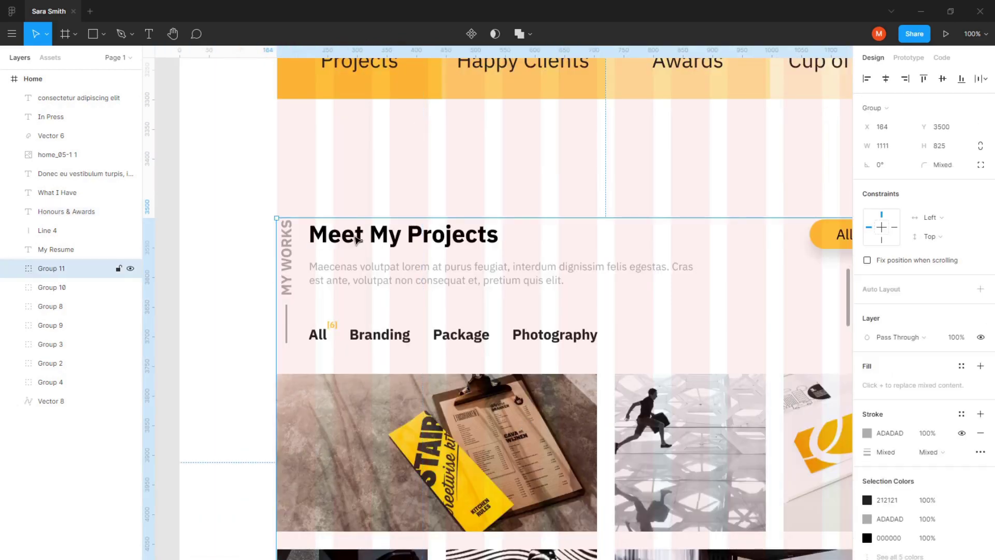
left_click(918, 319)
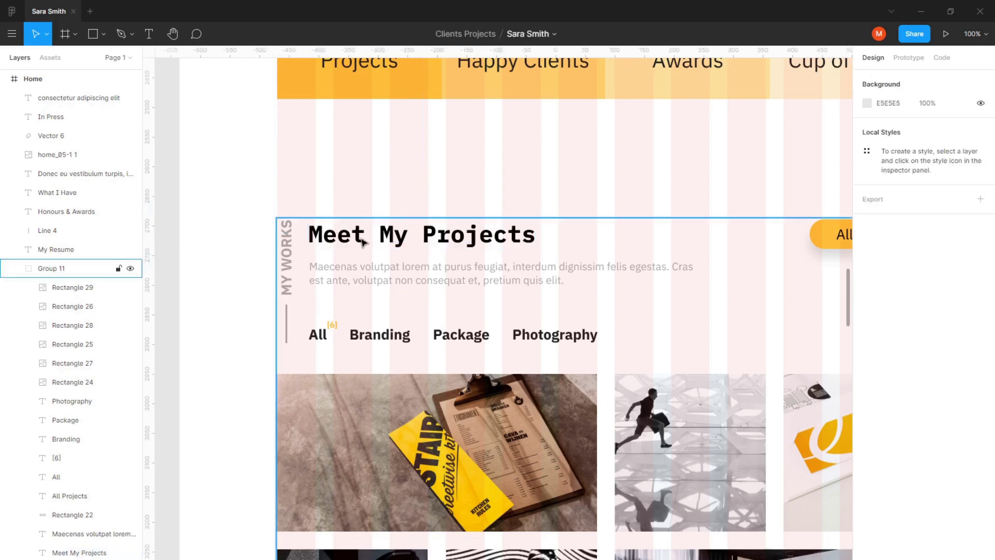
key("Up")
key("Up")
left_click(521, 207)
Set the What My Design Skills Included heading to IBM Plex Mono.
scroll(513, 282, "up", 1)
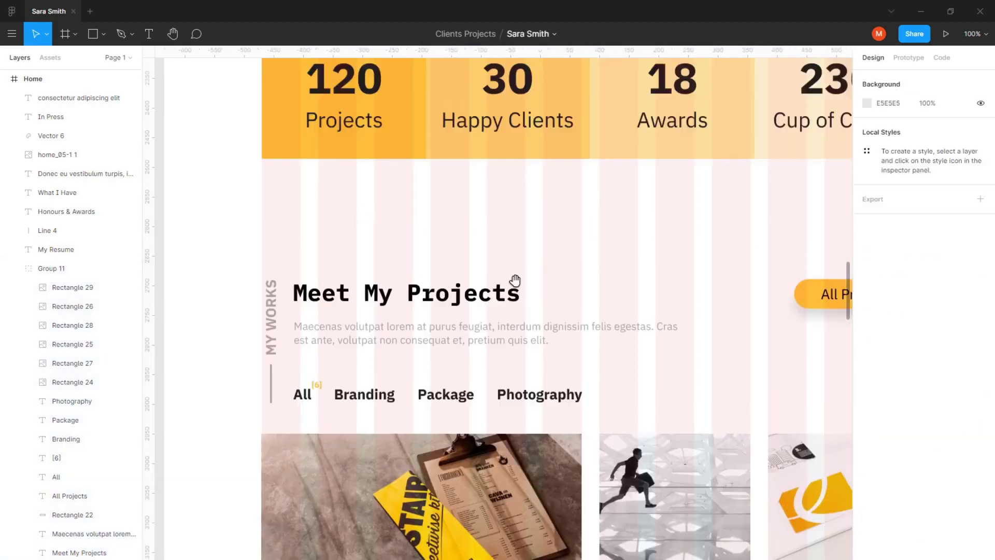
scroll(393, 506, "up", 7)
scroll(395, 413, "up", 4)
scroll(415, 454, "up", 3)
scroll(415, 454, "left", 2)
left_click(360, 325)
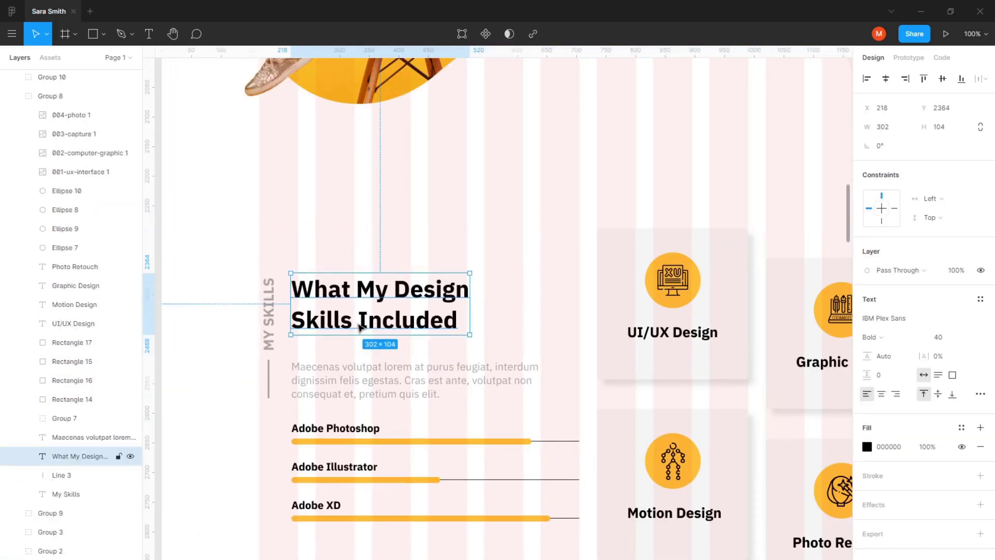
left_click(905, 322)
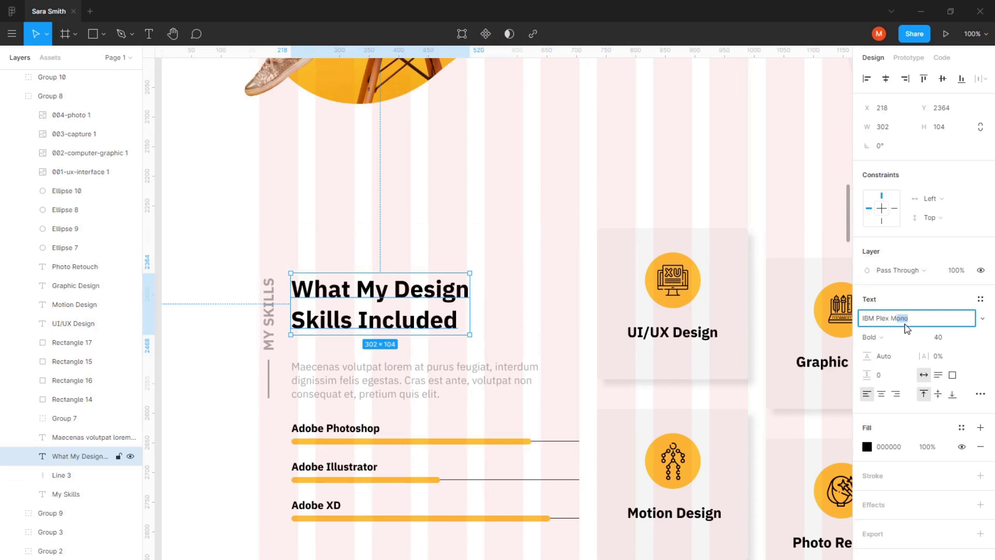
key("Return")
key("Escape")
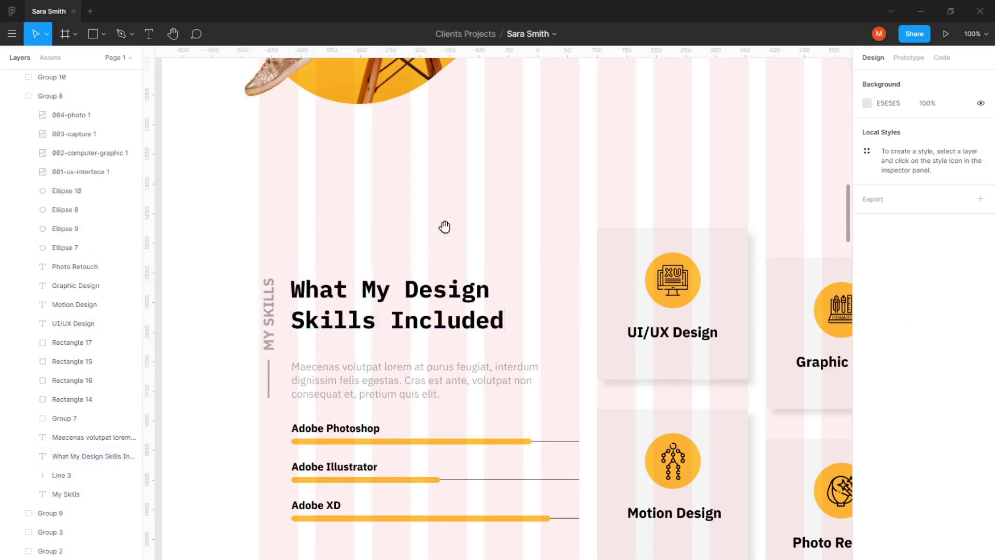
Set both Need Creative Design? and I Can Help You! headings to IBM Plex Mono.
scroll(380, 440, "up", 10)
scroll(380, 440, "up", 2)
left_click(648, 180)
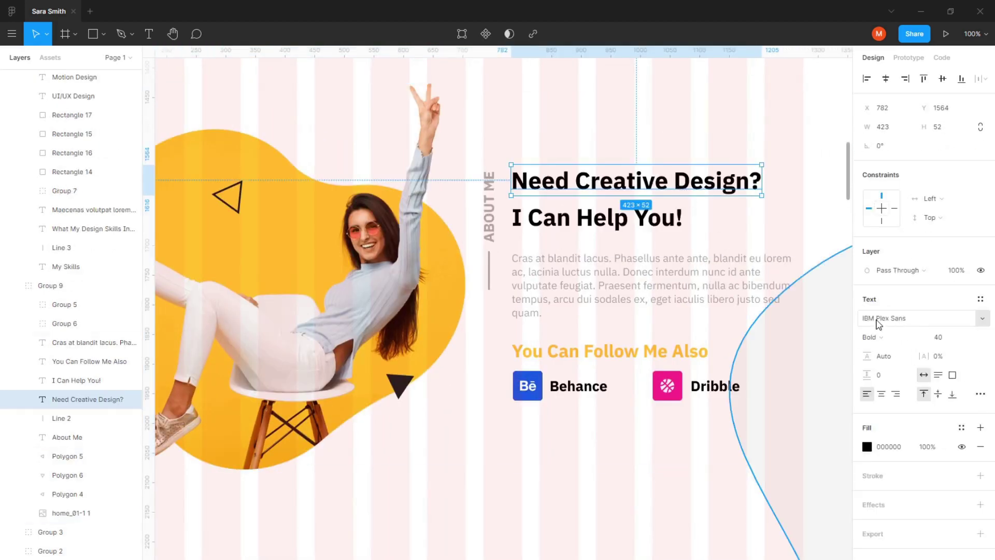
left_click(668, 220, "shift")
left_click(922, 372)
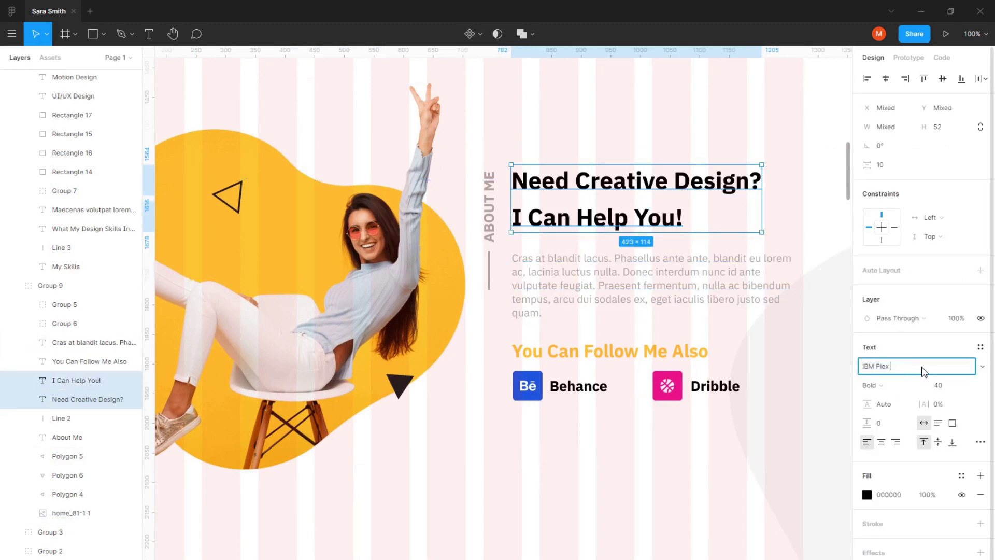
type("Mono")
key("Return")
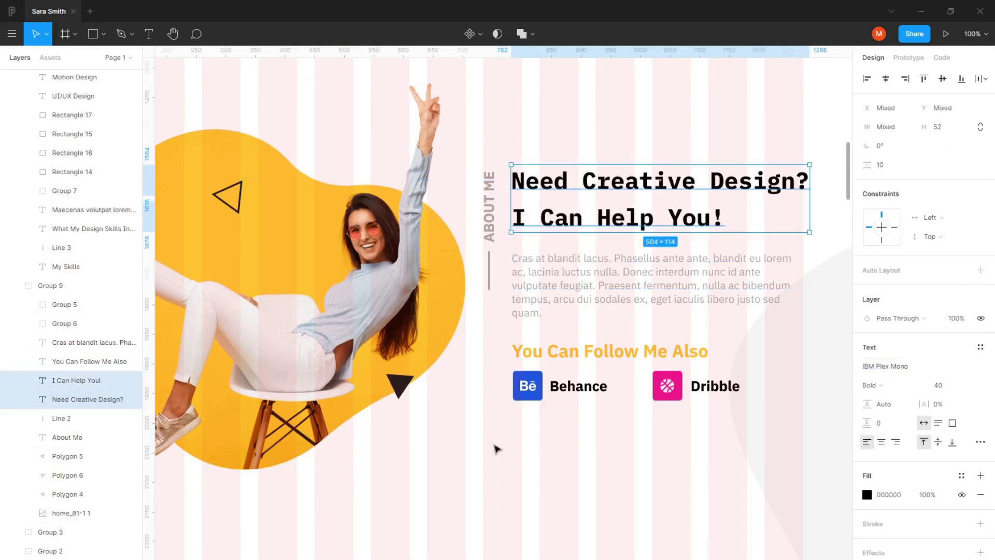
key("Escape")
scroll(413, 453, "down", 5, "ctrl")
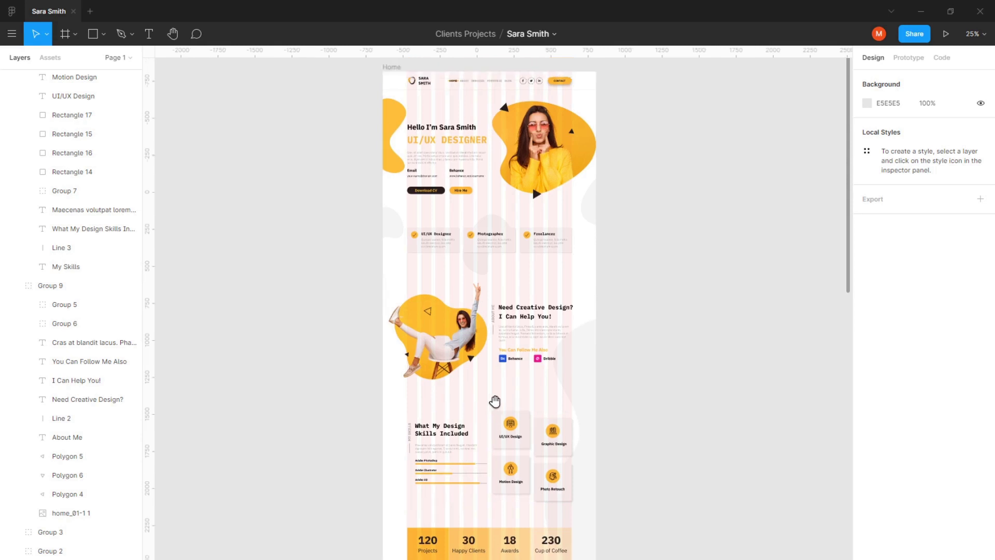
Indent the 'consectetur adipiscing elit' line about 30 px right, to x 195, under In Press.
scroll(493, 369, "down", 2)
scroll(487, 380, "down", 3)
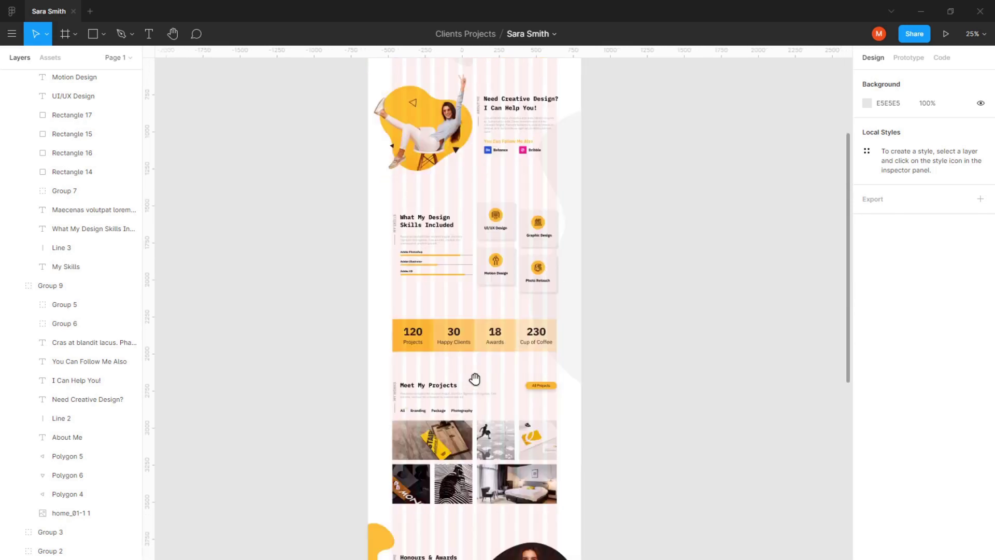
scroll(475, 378, "down", 5)
scroll(427, 322, "up", 3, "ctrl")
scroll(422, 314, "up", 2, "ctrl")
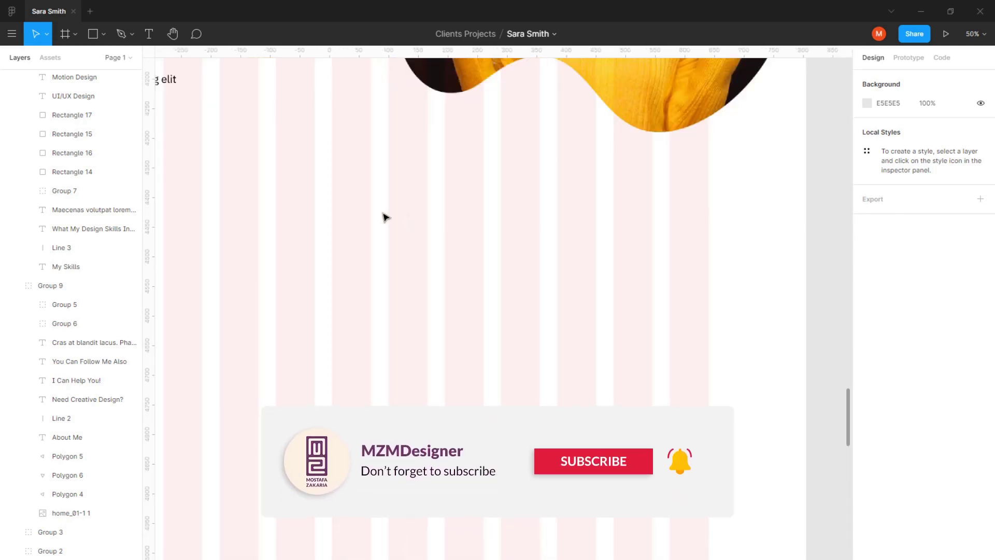
scroll(385, 217, "up", 3, "ctrl")
scroll(466, 337, "up", 3)
left_click(299, 311)
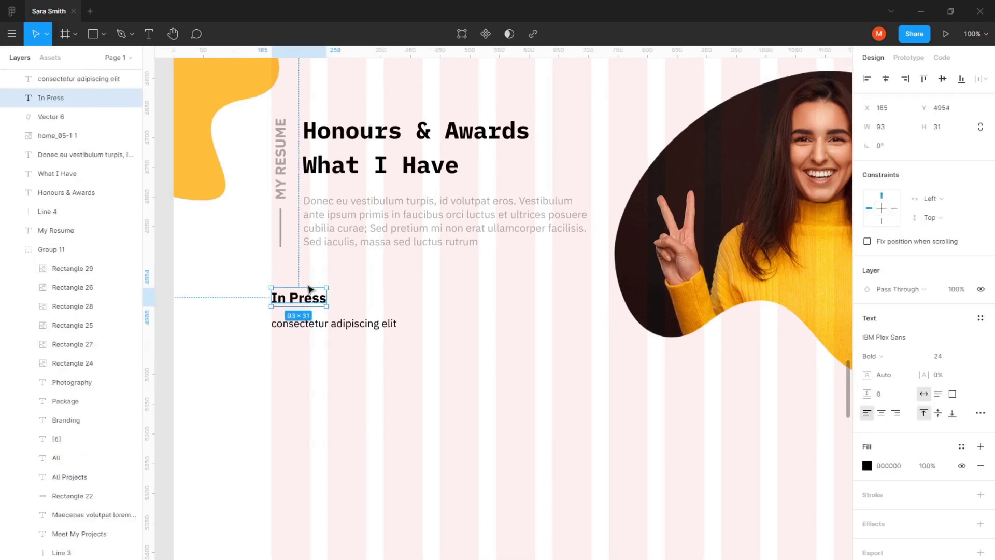
left_click(305, 324)
left_click(306, 344)
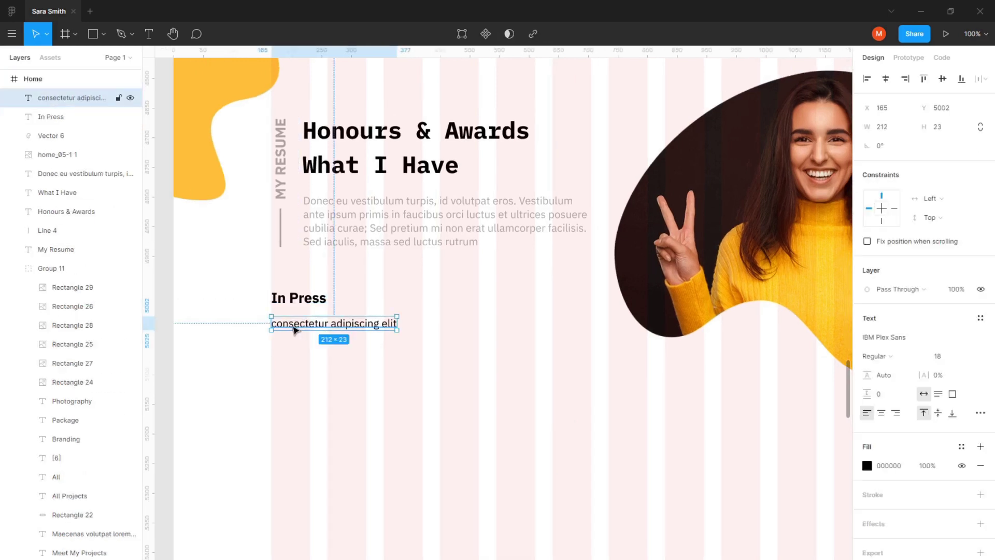
left_click_drag(299, 328, 317, 329)
left_click(101, 34)
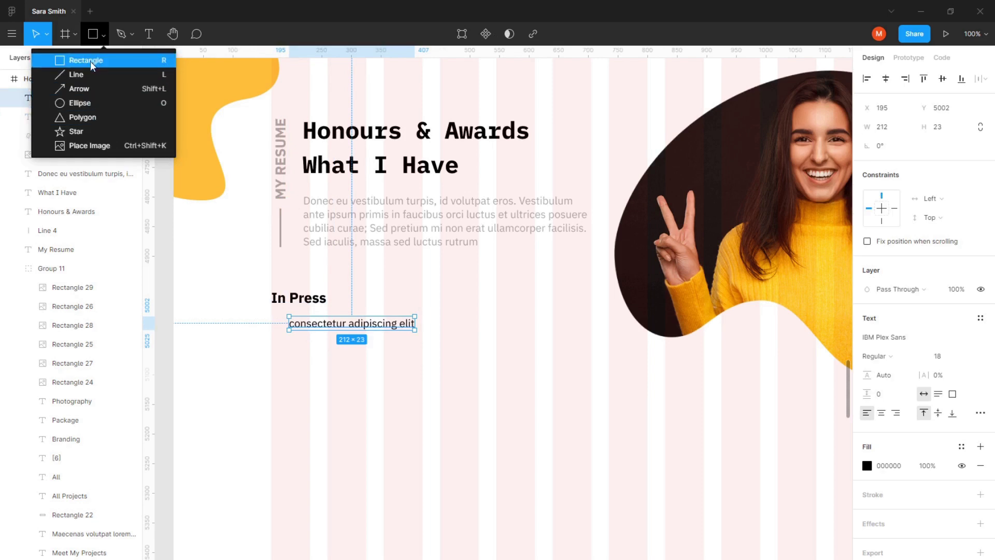
Draw a 13×13 square with corner radius 5 beside the In Press text.
left_click(90, 61)
left_click_drag(324, 395, 343, 414)
scroll(361, 404, "up", 3)
scroll(360, 403, "up", 3)
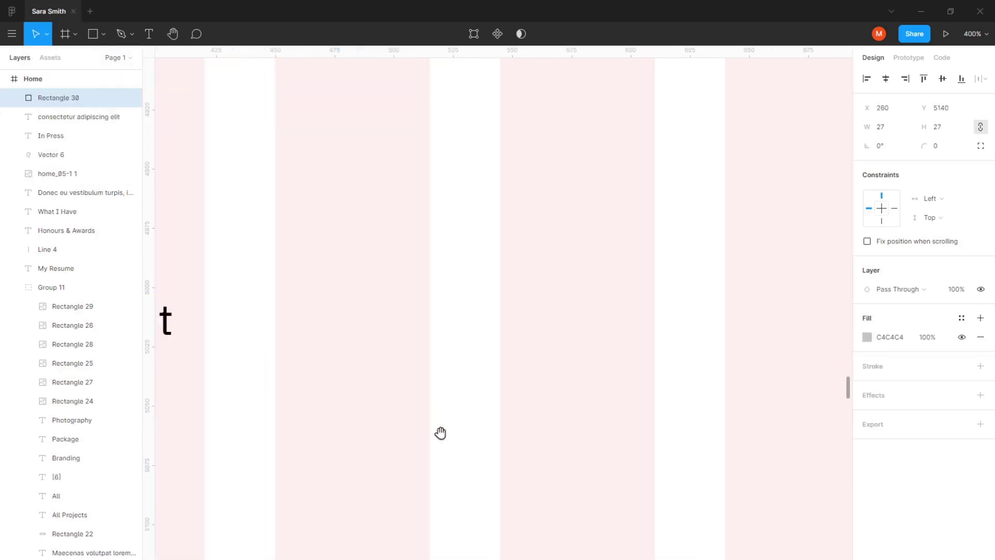
left_click_drag(440, 434, 718, 440)
left_click_drag(628, 526, 396, 196)
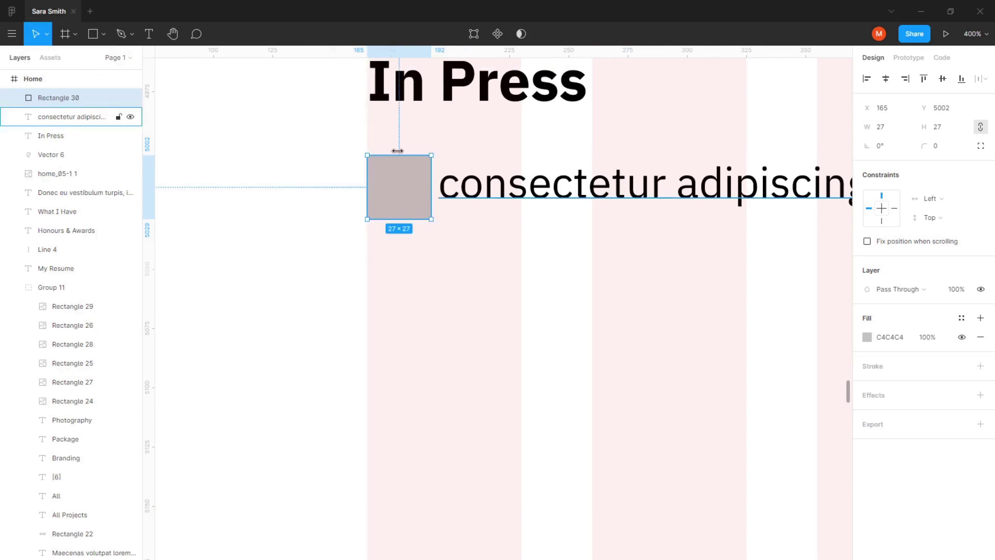
mouse_move(431, 155)
left_mouse_down()
mouse_move(376, 189)
mouse_move(384, 185)
left_mouse_up()
left_click(941, 145)
type("5")
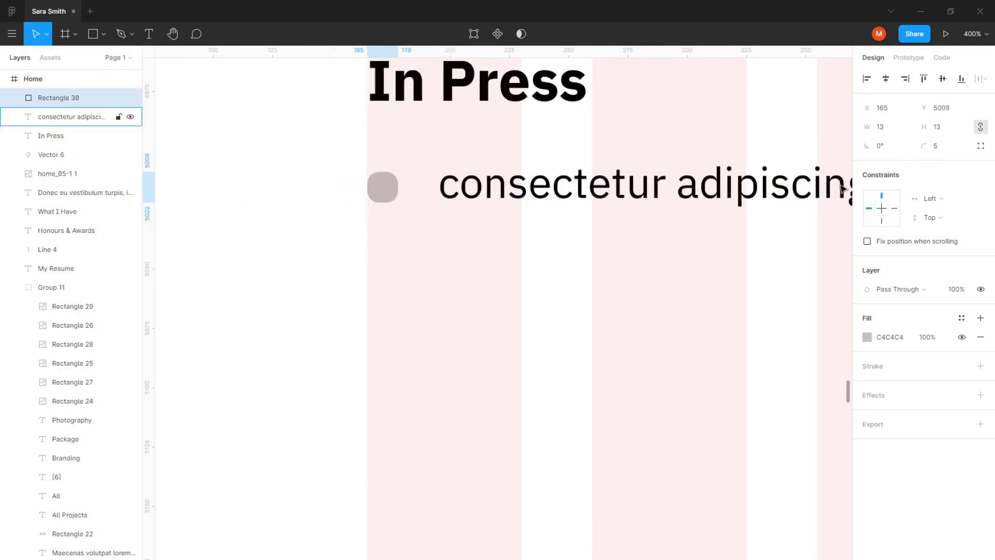
Fill the bullet dot orange, nudge the text closer, and make the text grey.
left_click_drag(459, 196, 434, 196)
left_click(381, 197)
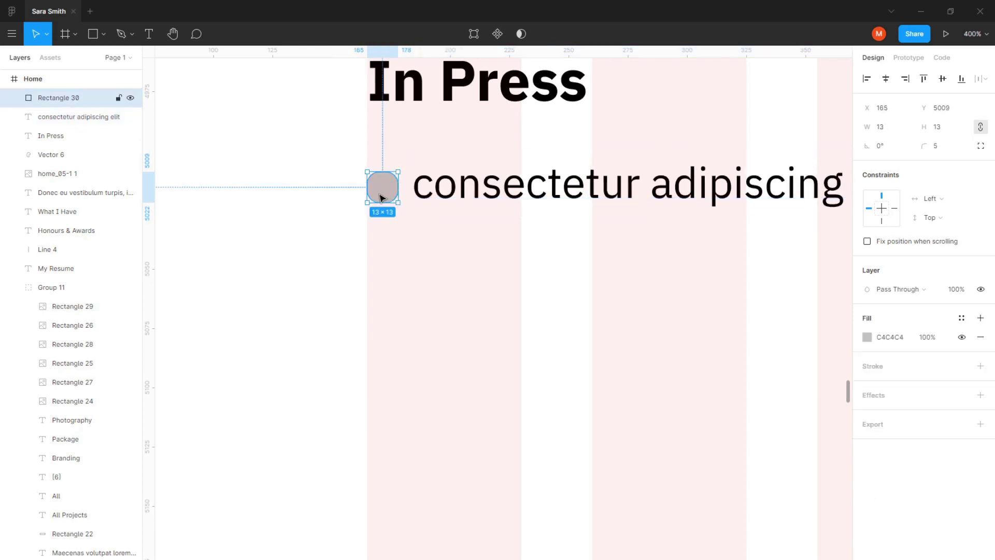
left_click(867, 337)
left_click(758, 536)
left_click(673, 476)
key("minus")
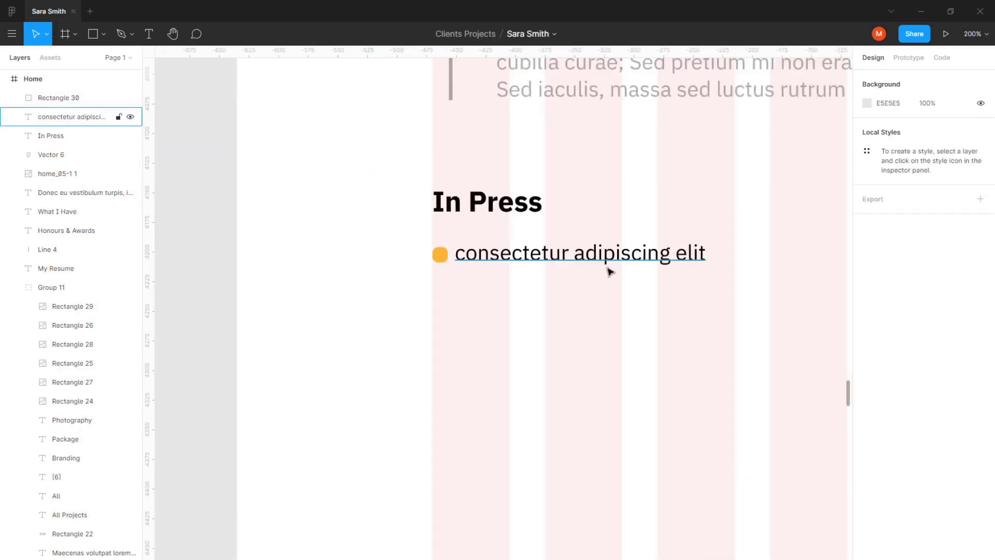
left_click(609, 271)
left_click(871, 465)
left_click(768, 539)
left_click(421, 386)
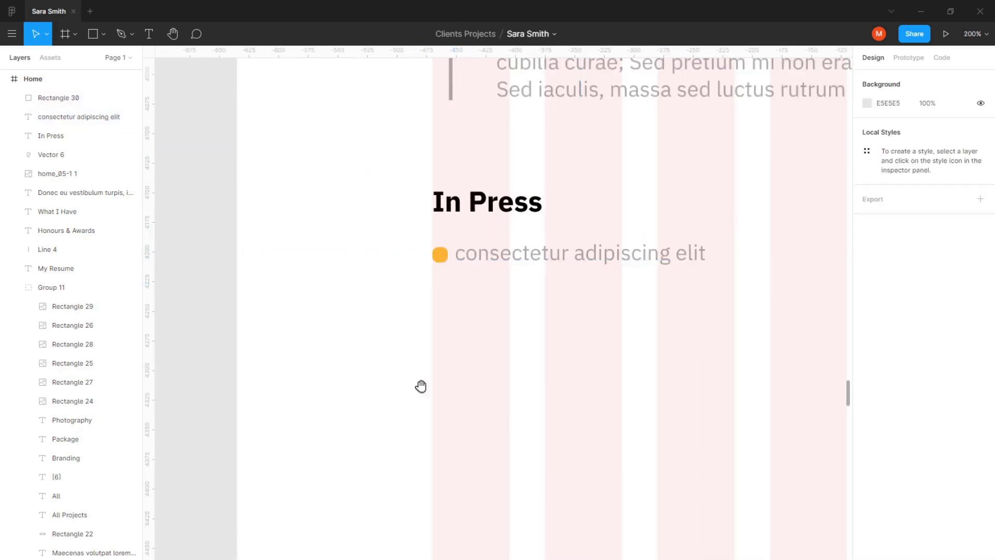
Duplicate the bullet dot and its text as a new row below.
left_click_drag(421, 386, 289, 415)
left_click(308, 284)
left_click(348, 288, "shift")
left_click_drag(349, 287, 353, 329)
Replace the second bullet's text with 'Lorem ipsum dolor' from the lorem ipsum page.
key("Escape")
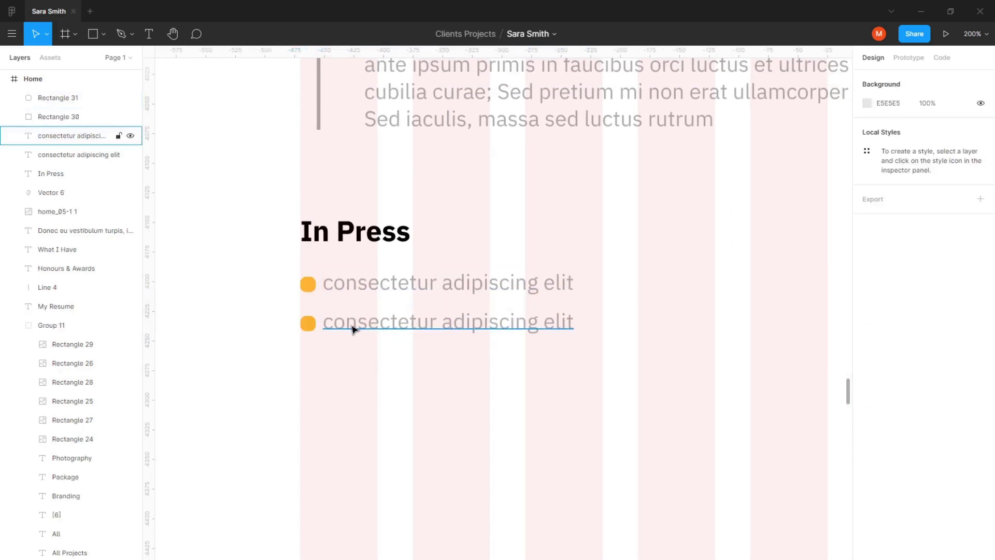
key("alt+Tab")
left_click_drag(419, 320, 426, 320)
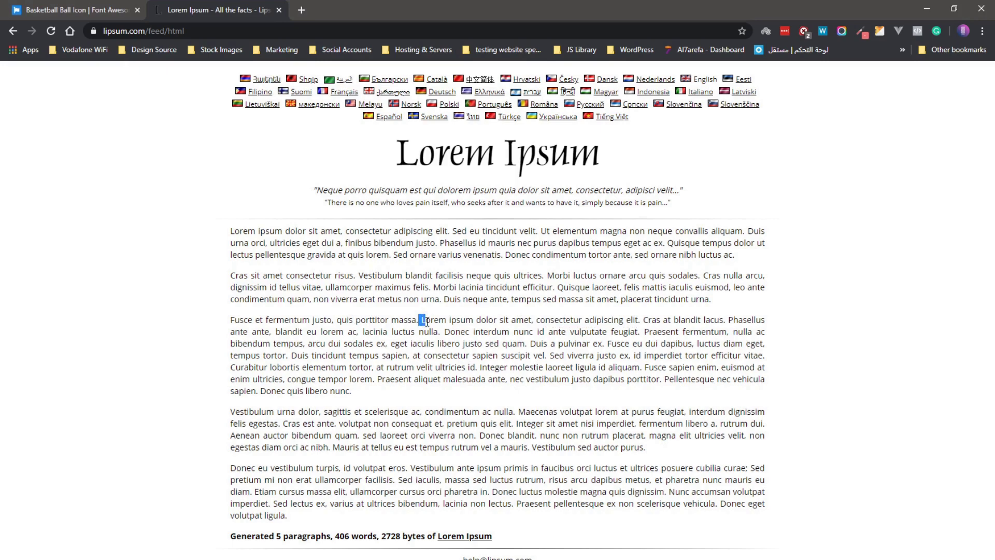
left_click(498, 321)
key("ctrl+c")
key("alt+Tab")
double_click(378, 322)
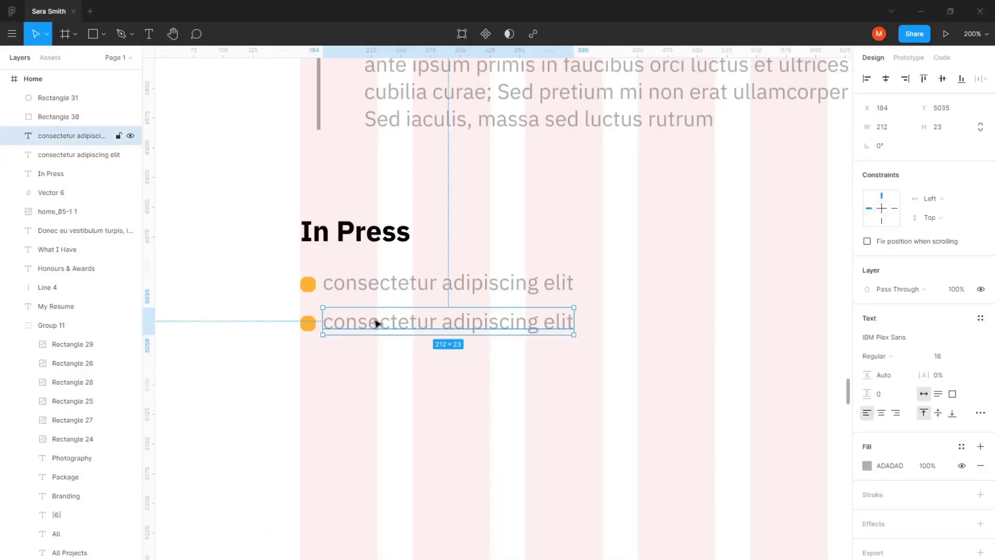
key("ctrl+v")
left_click(311, 350)
Add a third bullet row reading 'Fermentum justo', copied from the lorem ipsum page.
mouse_move(311, 349)
left_mouse_down()
mouse_move(394, 324)
mouse_move(366, 368)
left_mouse_up()
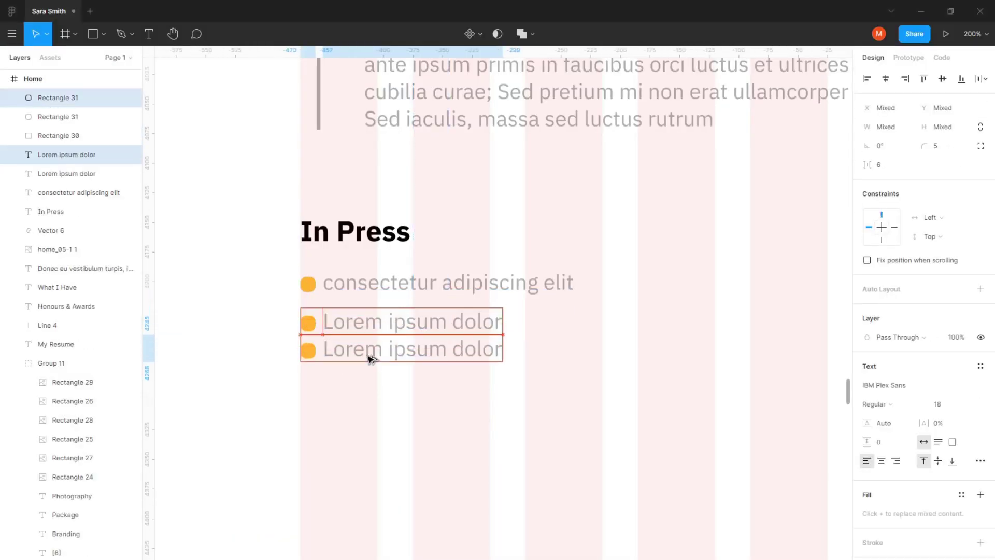
key("alt+Tab")
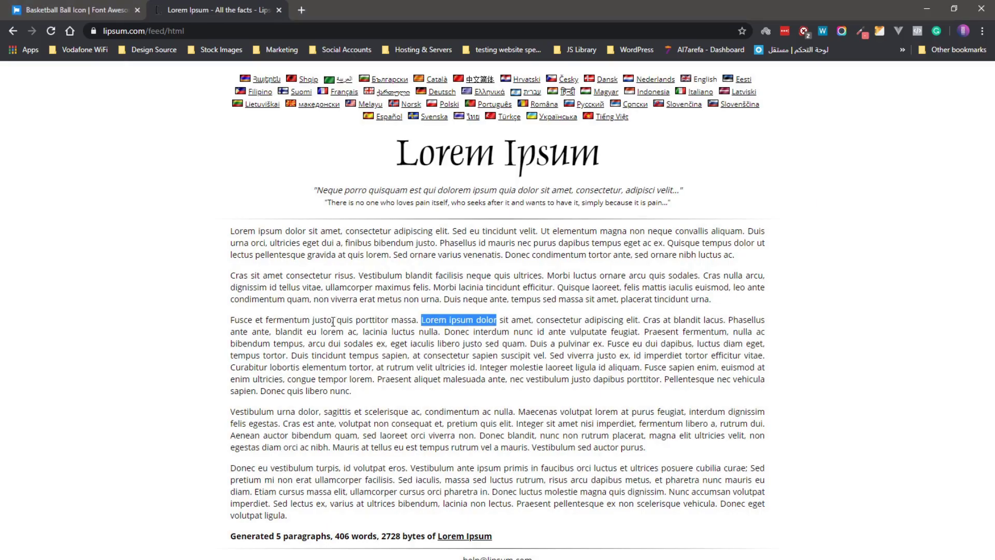
left_click_drag(333, 321, 266, 321)
key("alt+Tab")
double_click(334, 363)
key("ctrl+a")
key("ctrl+v")
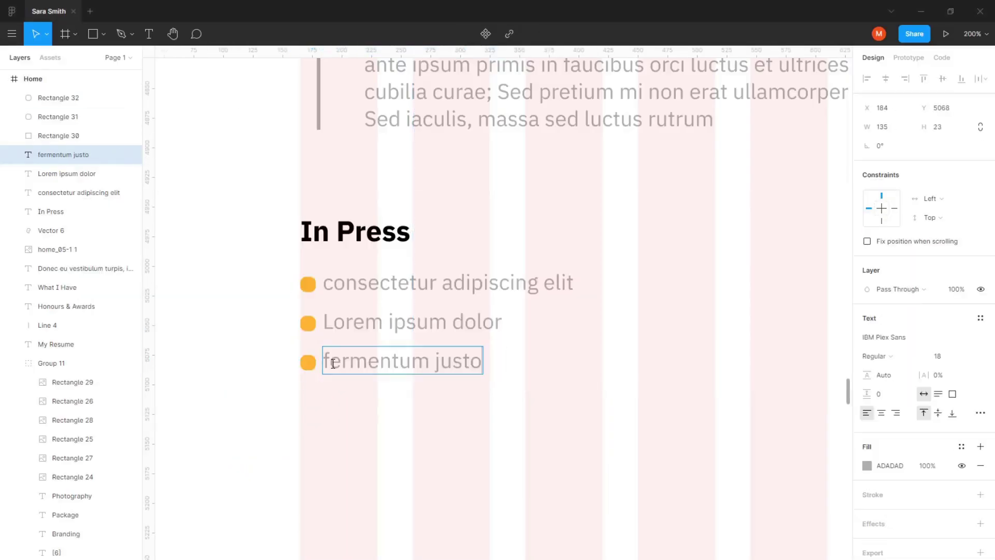
type("F")
key("Escape")
key("Escape")
Add a fourth bullet row reading 'Fusce eu dui dapibus'.
mouse_move(304, 378)
left_mouse_down()
mouse_move(360, 366)
mouse_move(351, 408)
left_mouse_up()
key("alt+Tab")
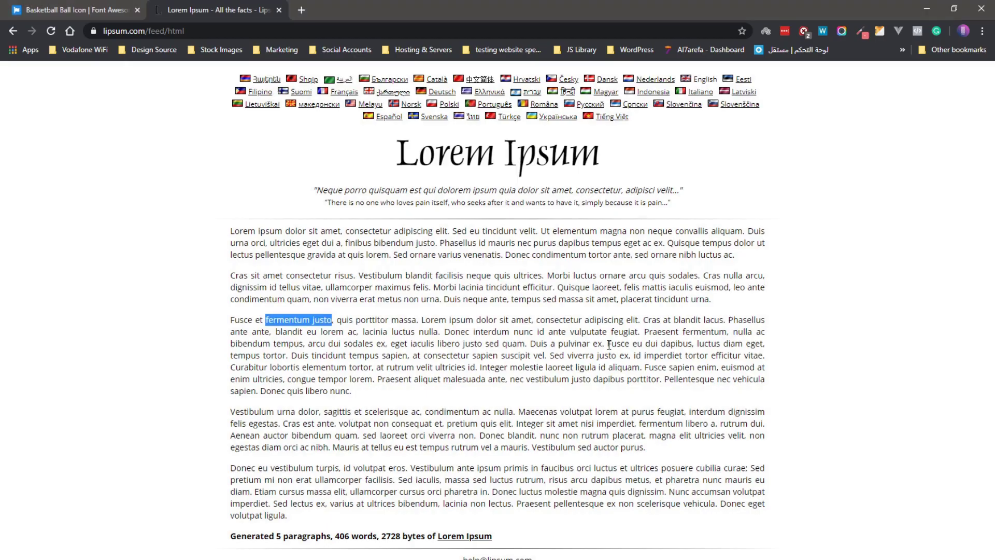
left_click_drag(608, 344, 691, 343)
key("ctrl+c")
key("alt+Tab")
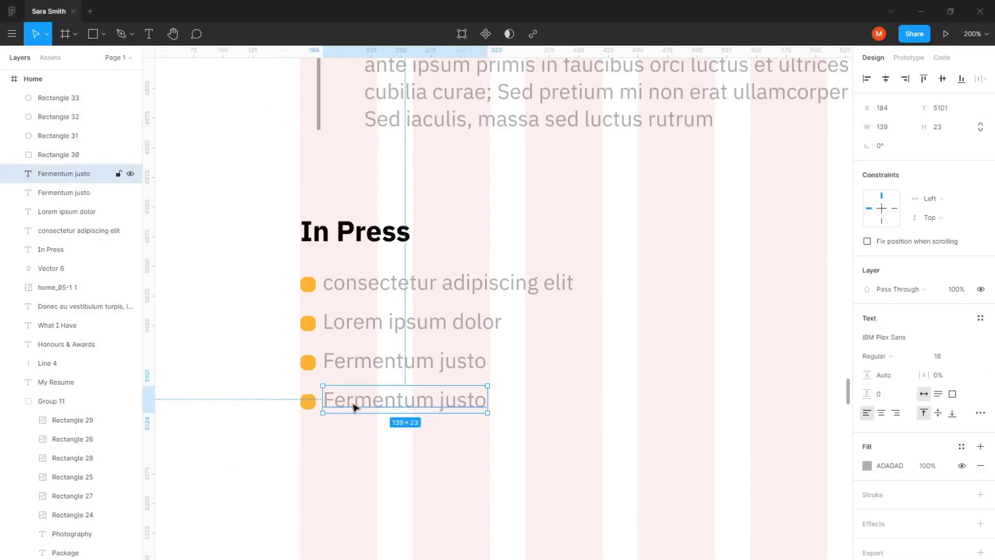
key("ctrl+v")
key("ctrl+z")
double_click(356, 405)
key("ctrl+v")
key("Escape")
Add a fifth bullet row reading 'Pellentesque nec vehicula'.
key("alt+Tab")
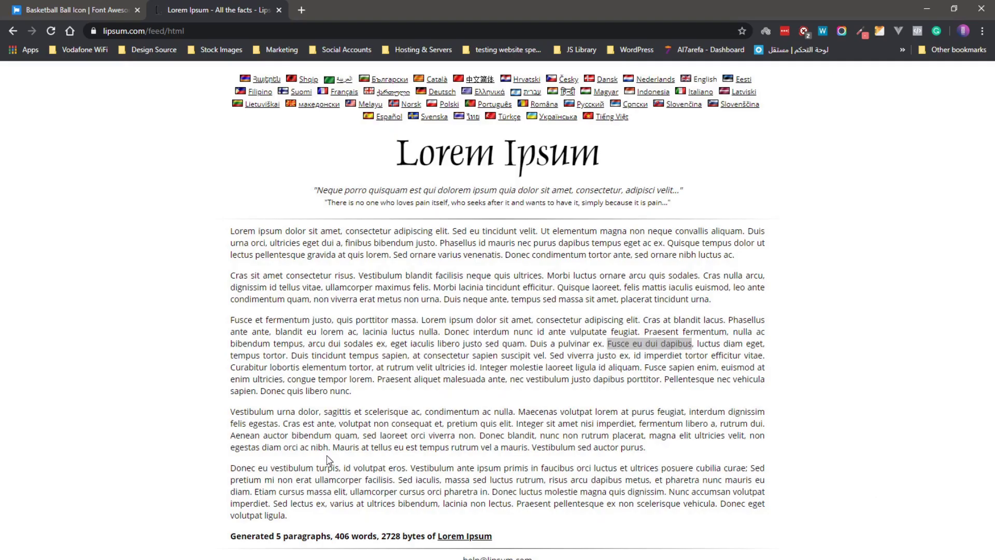
key("alt+Tab")
key("Escape")
left_click(308, 402)
left_click(332, 404, "shift")
left_click_drag(340, 407, 347, 444)
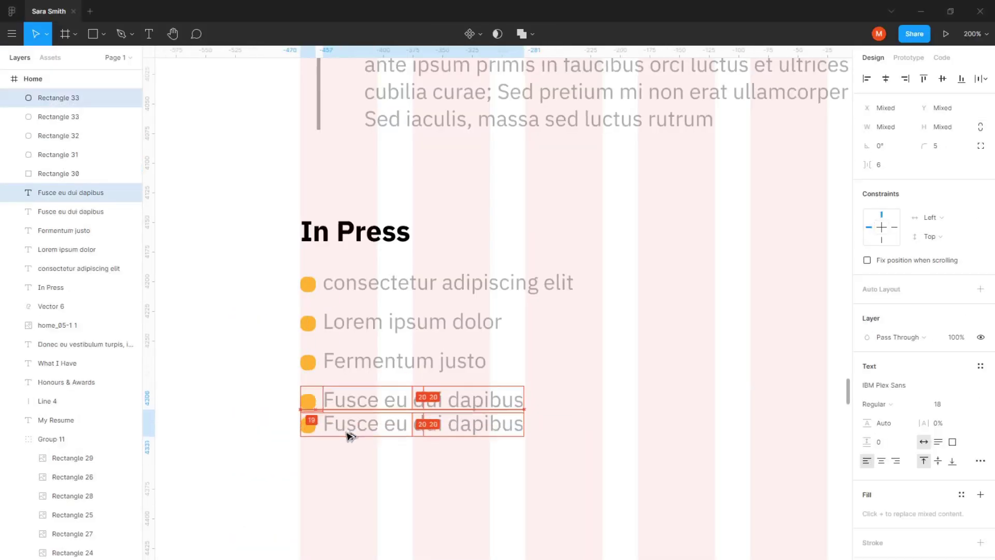
key("alt+Tab")
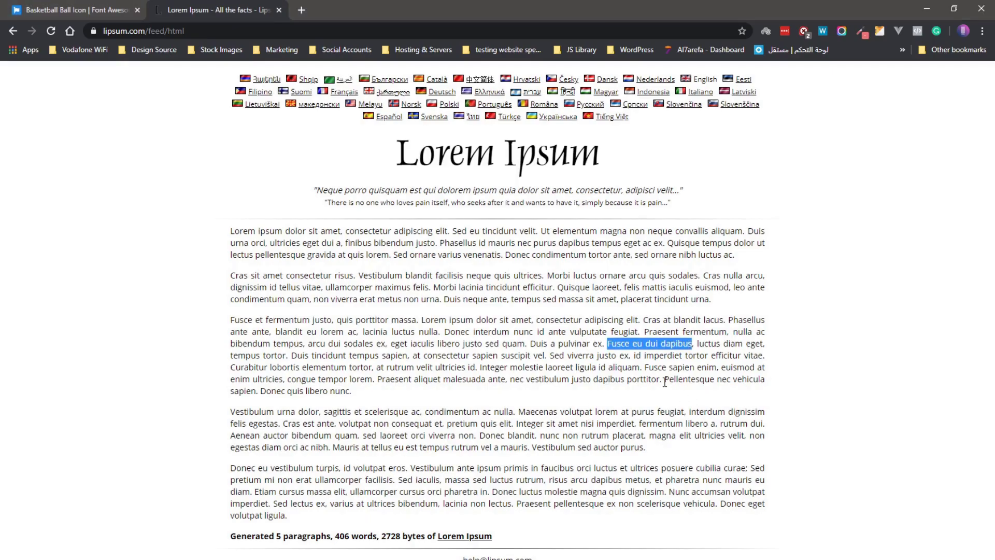
left_click_drag(665, 382, 767, 380)
key("alt+Tab")
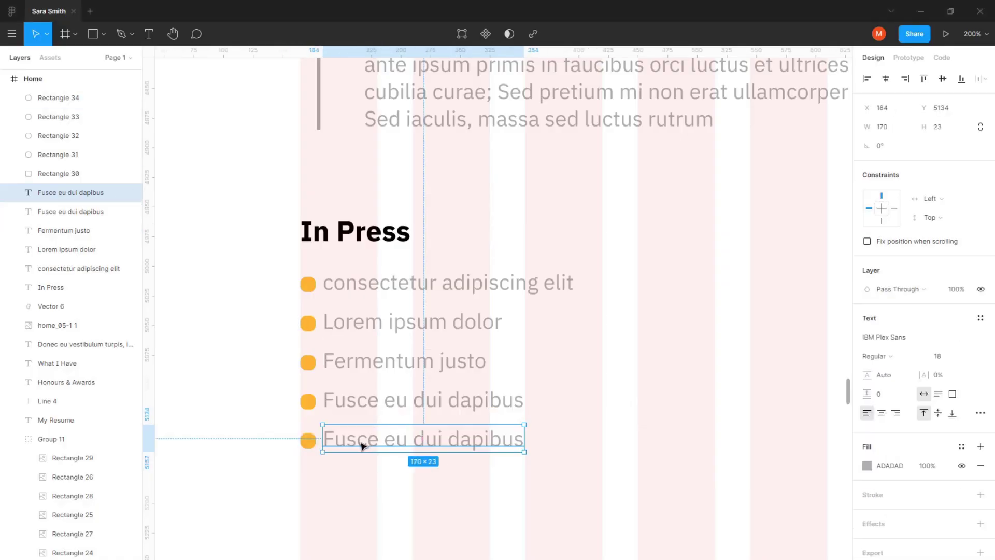
key("ctrl+v")
Copy the In Press block to the right and retitle the copy 'Awards'.
left_click_drag(595, 237, 257, 498)
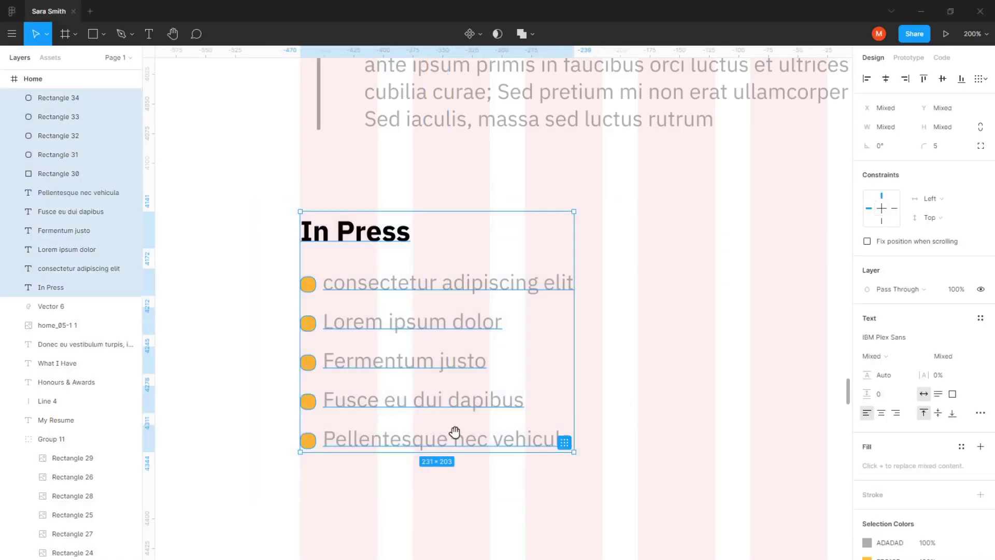
scroll(455, 432, "right", 3)
key("shift+0")
left_click_drag(405, 289, 568, 289)
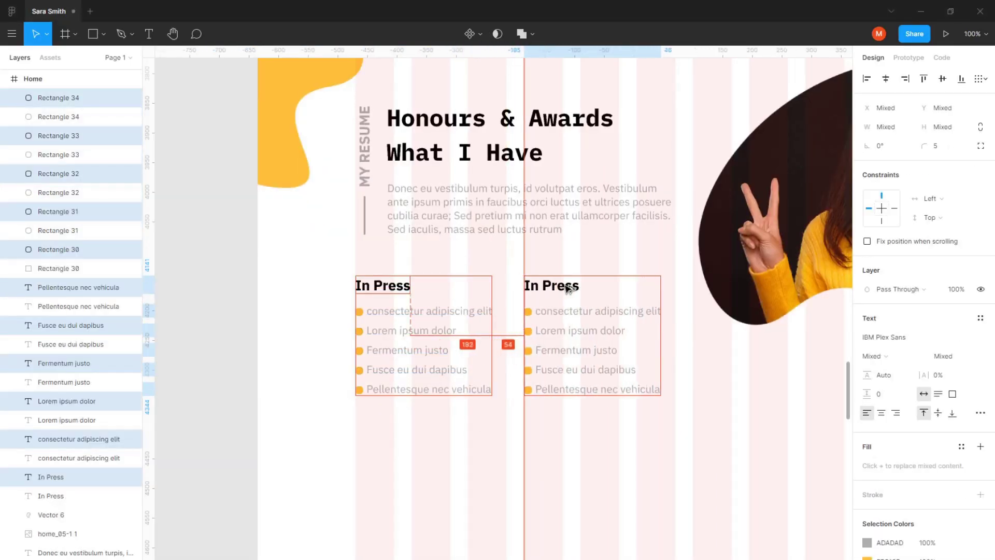
left_click(557, 287)
type("Ae")
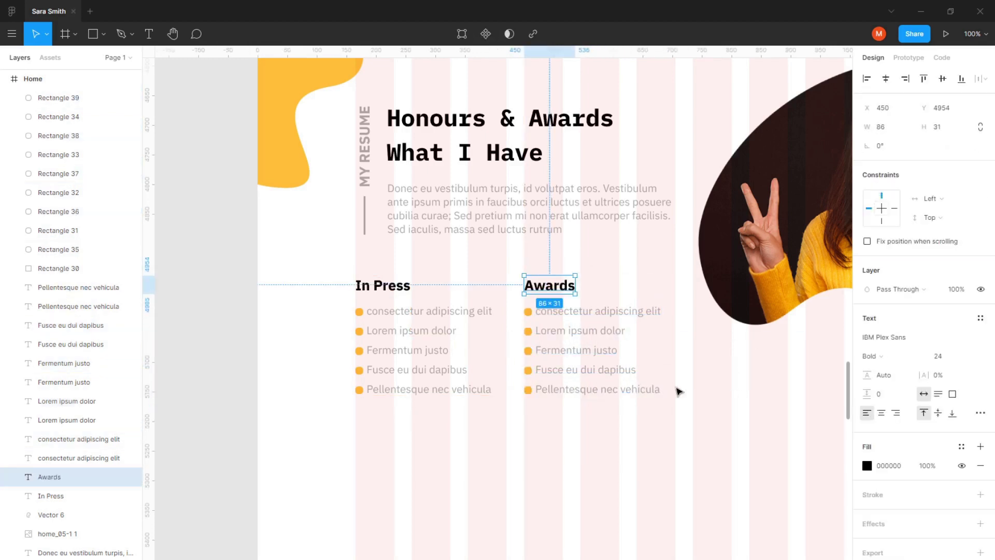
Remove the Fermentum justo row from Awards and close up the remaining rows.
mouse_move(542, 353)
left_mouse_down()
mouse_move(526, 359)
mouse_move(568, 370)
mouse_move(566, 351)
left_mouse_up()
key("Delete")
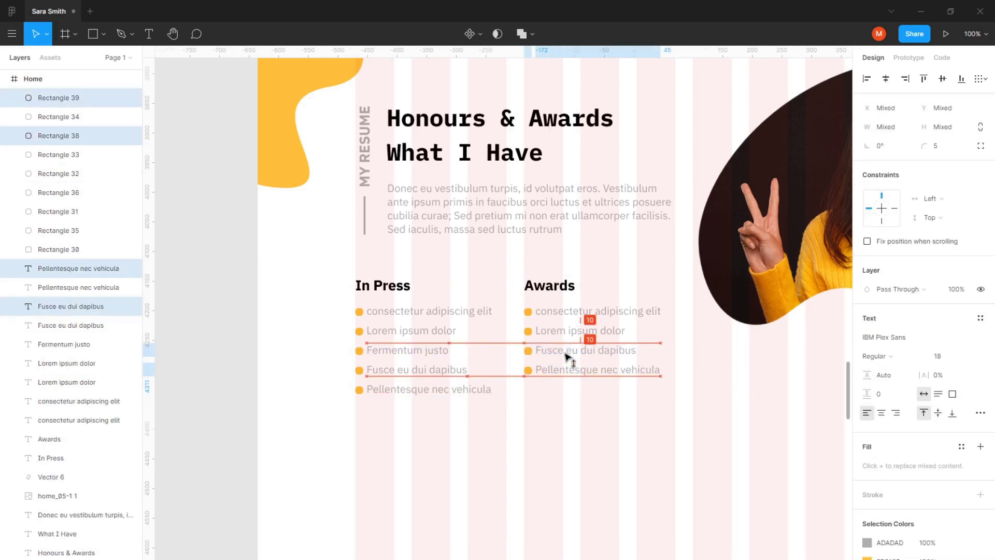
left_click(537, 412)
key("ctrl+minus")
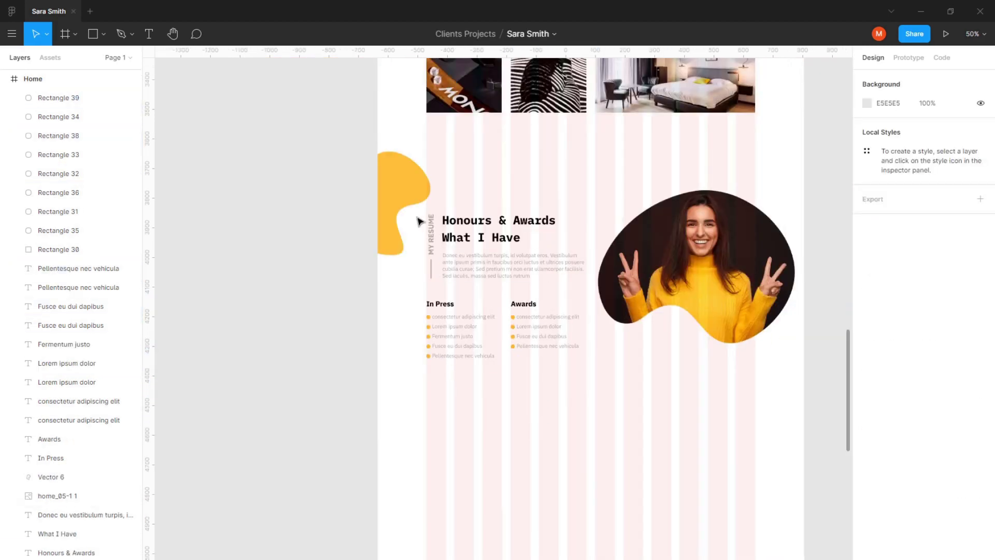
Lower the portrait slightly and group it with the Honours & Awards text.
left_click_drag(326, 138, 591, 390)
left_click(395, 196, "shift")
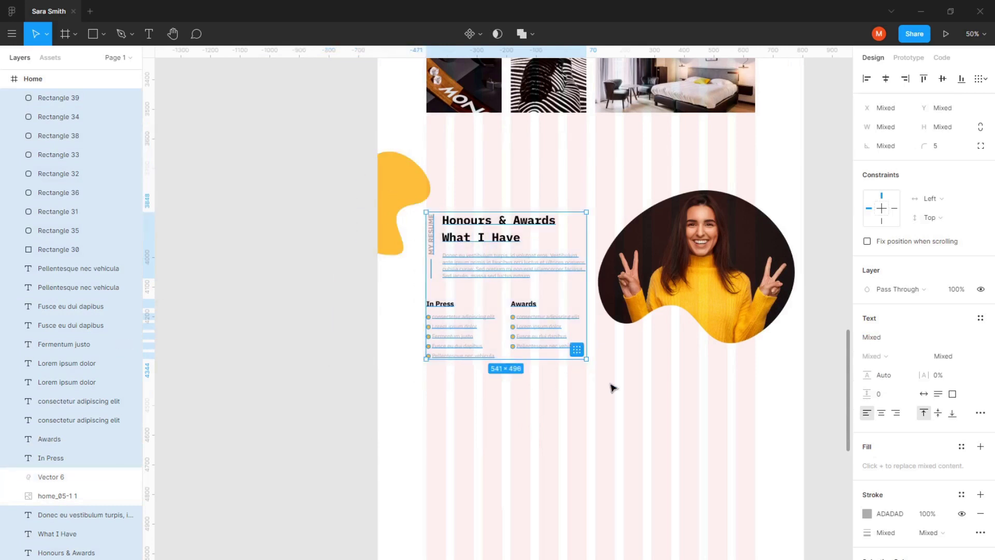
left_click(666, 356)
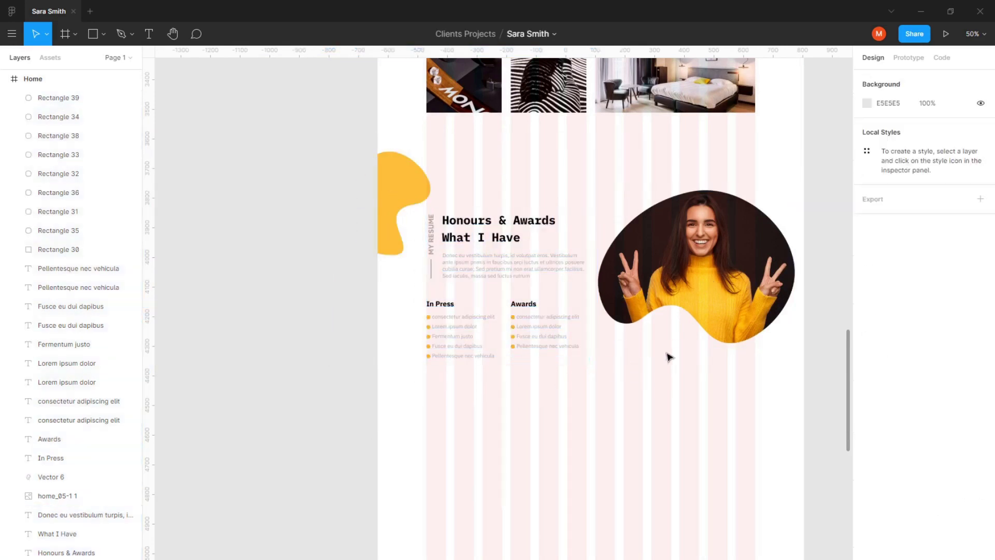
left_click_drag(678, 327, 684, 339)
left_click_drag(829, 195, 404, 394)
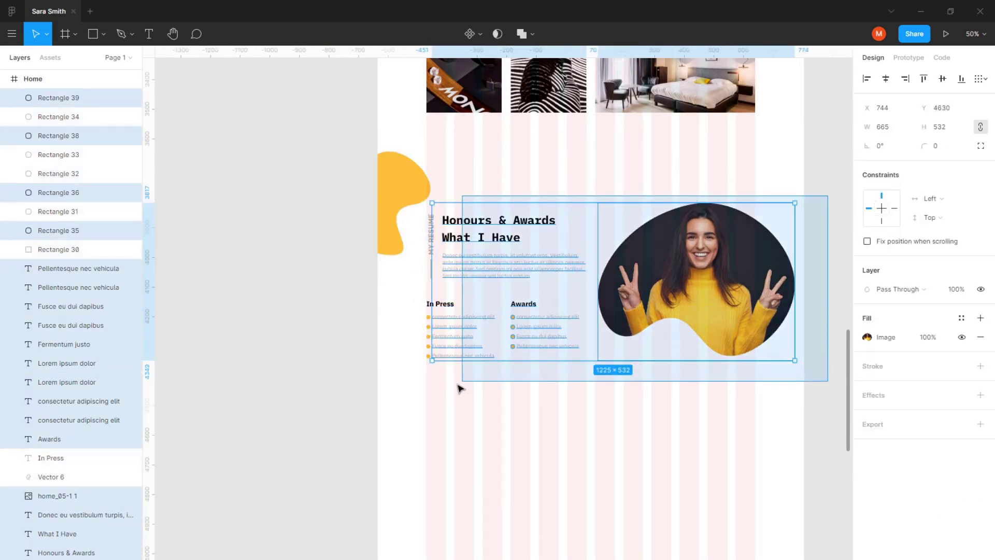
left_click(386, 207, "shift")
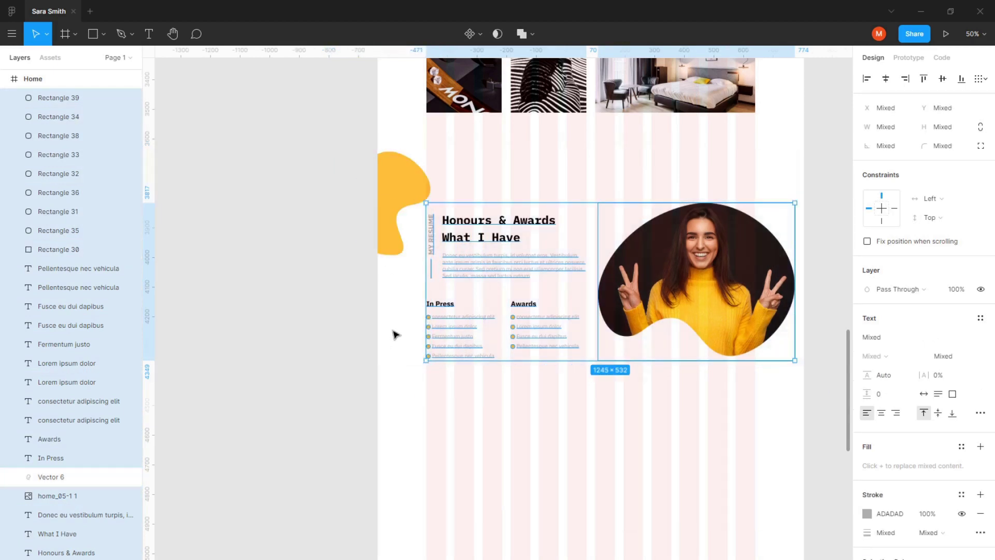
key("ctrl+g")
Move the yellow blob up a little and check the new group.
left_click(407, 343)
left_click_drag(400, 189, 403, 181)
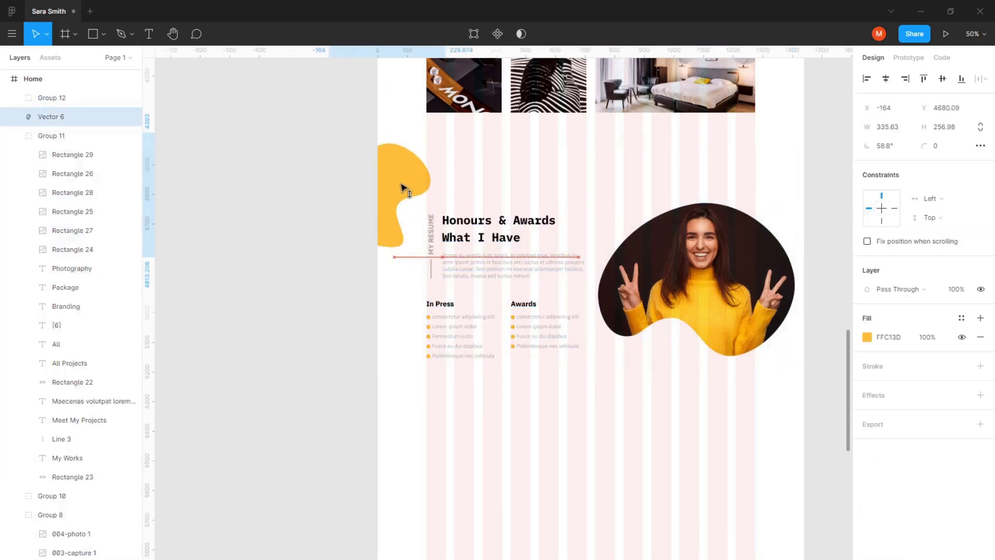
left_click(515, 201)
scroll(477, 238, "down", 2)
scroll(477, 238, "right", 3)
left_click(452, 275)
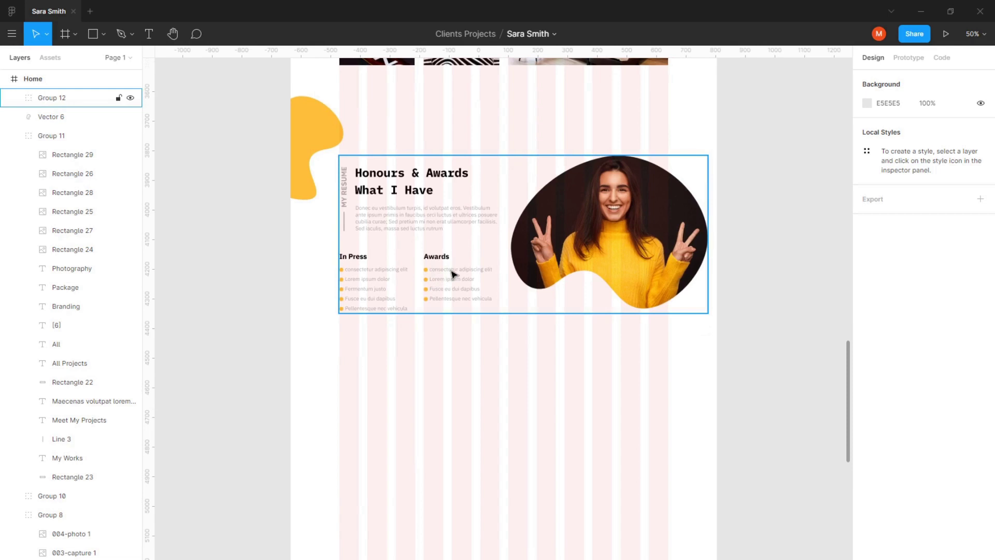
left_click(386, 374)
scroll(374, 241, "down", 2)
scroll(374, 241, "right", 2)
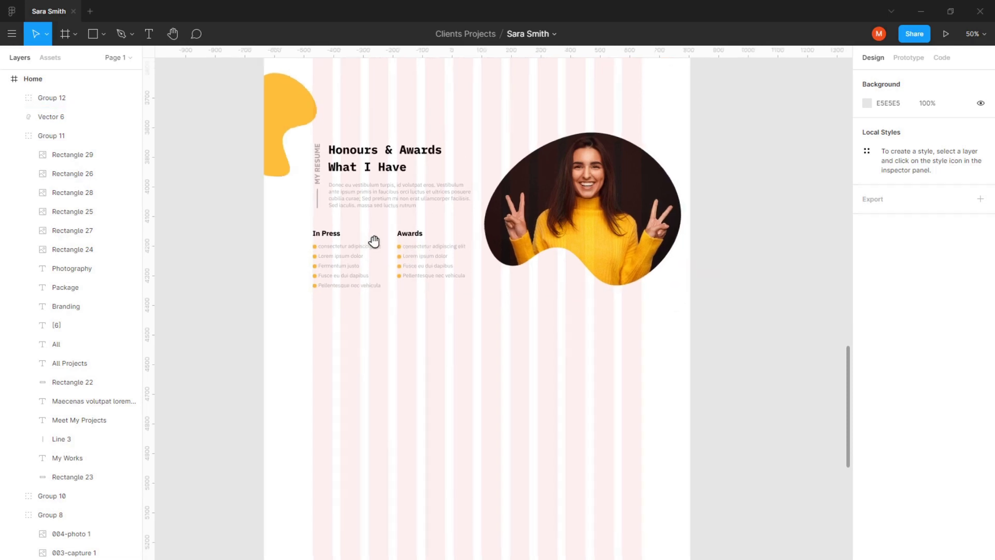
Add the 'Brands What I've Worked With' text below the section at size 36.
left_click(149, 34)
left_click(479, 346)
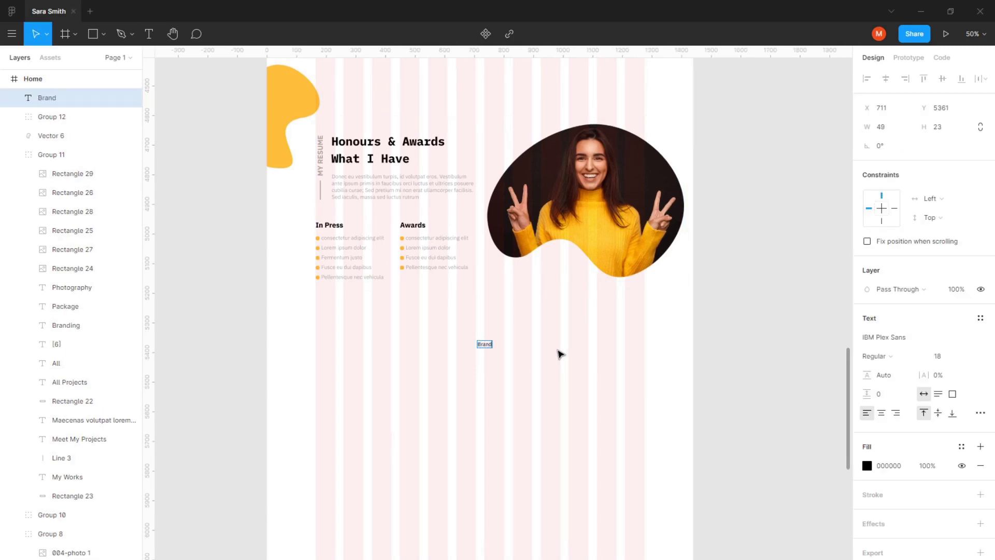
key("Escape")
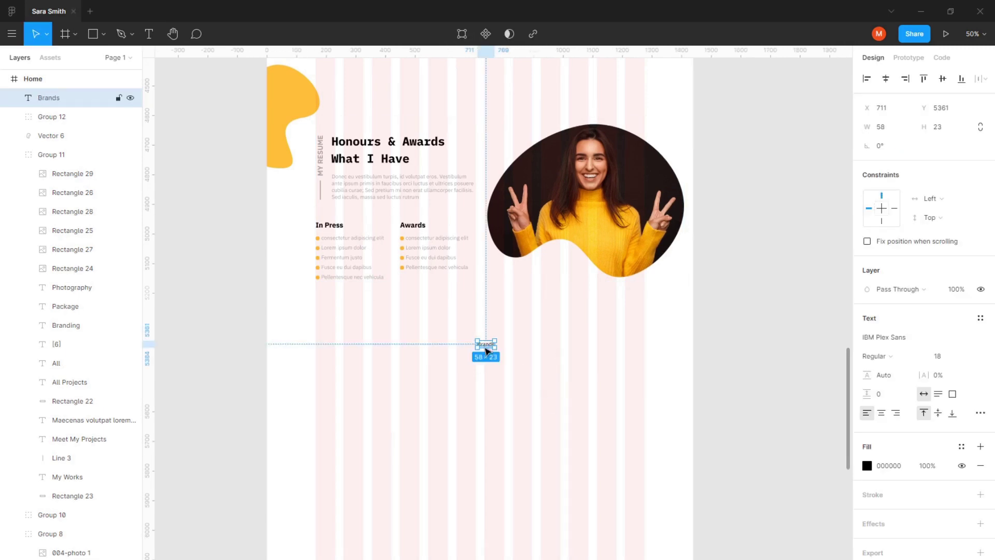
left_click(948, 356)
left_click(951, 382)
left_click(508, 359)
left_click(470, 347)
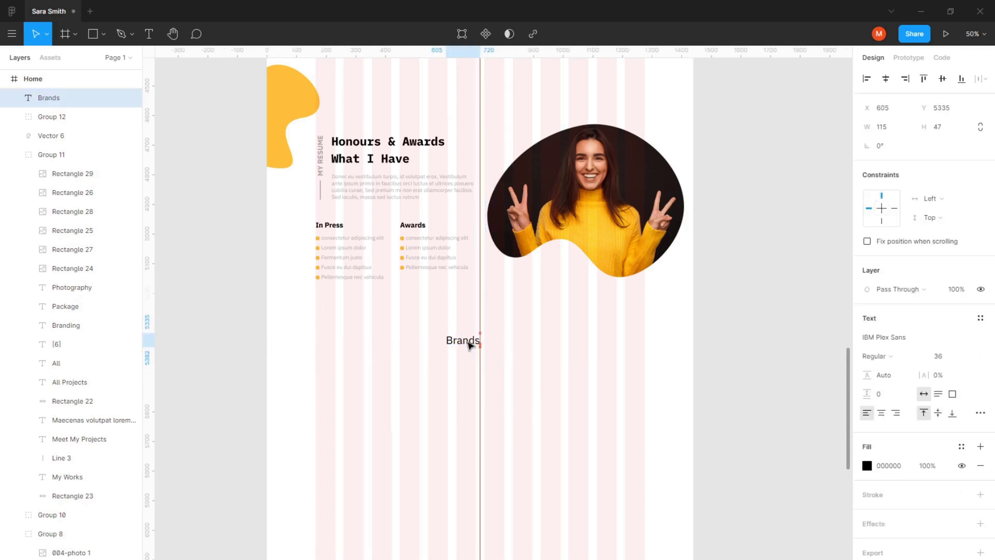
scroll(484, 351, "up", 5)
scroll(551, 321, "down", 2)
scroll(551, 322, "left", 2)
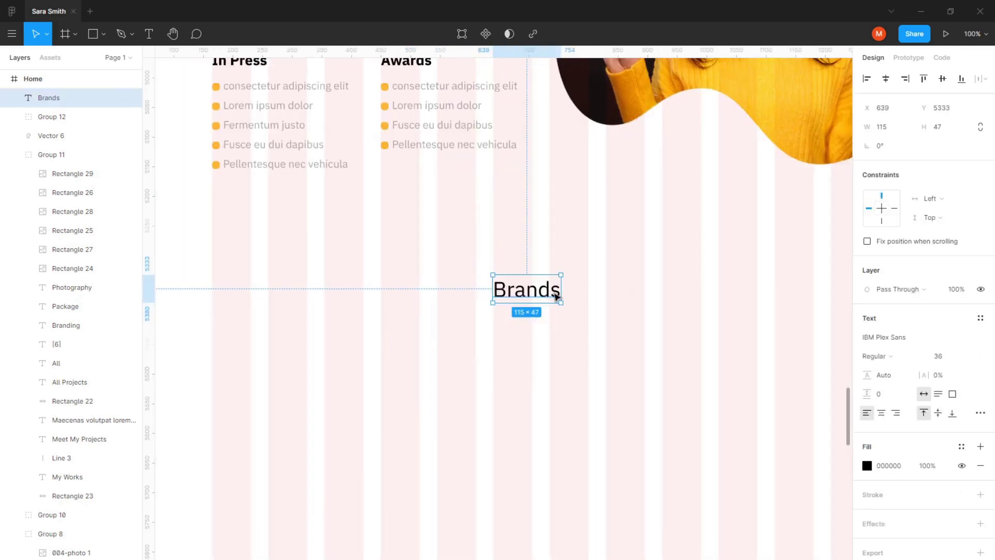
double_click(556, 296)
key("Right")
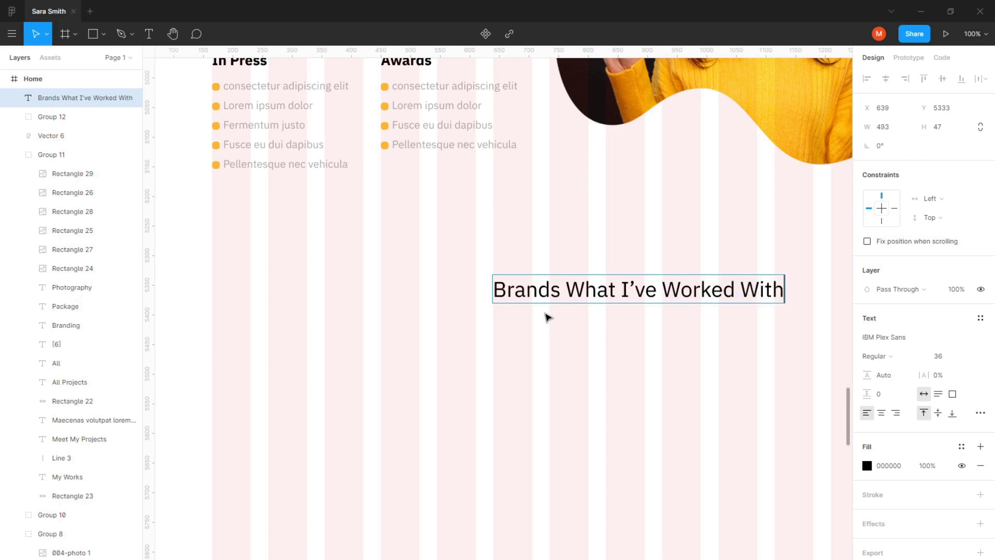
Make the heading IBM Plex Mono Bold 48 and centre it on the page.
left_click(963, 356)
left_click(963, 372)
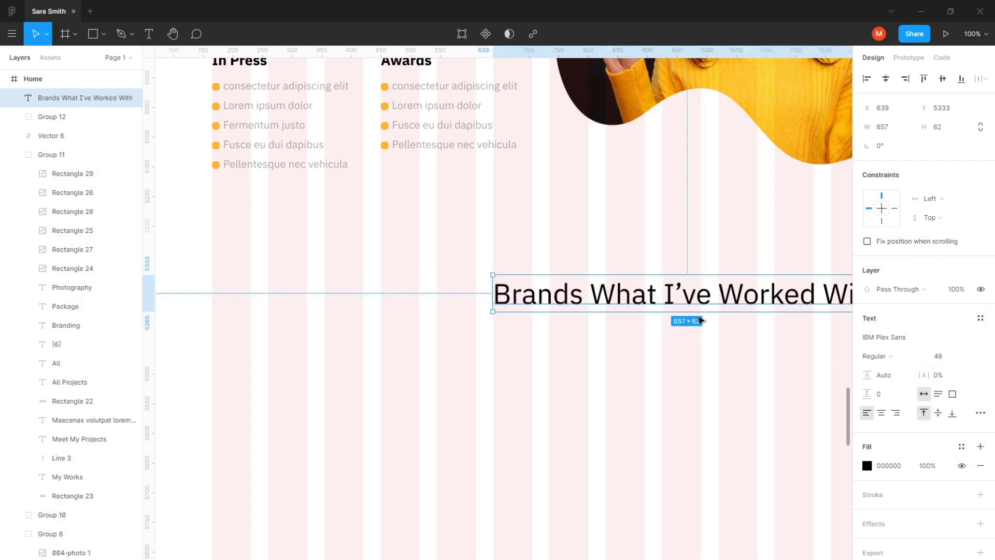
key("ctrl+minus")
left_click_drag(567, 307, 496, 314)
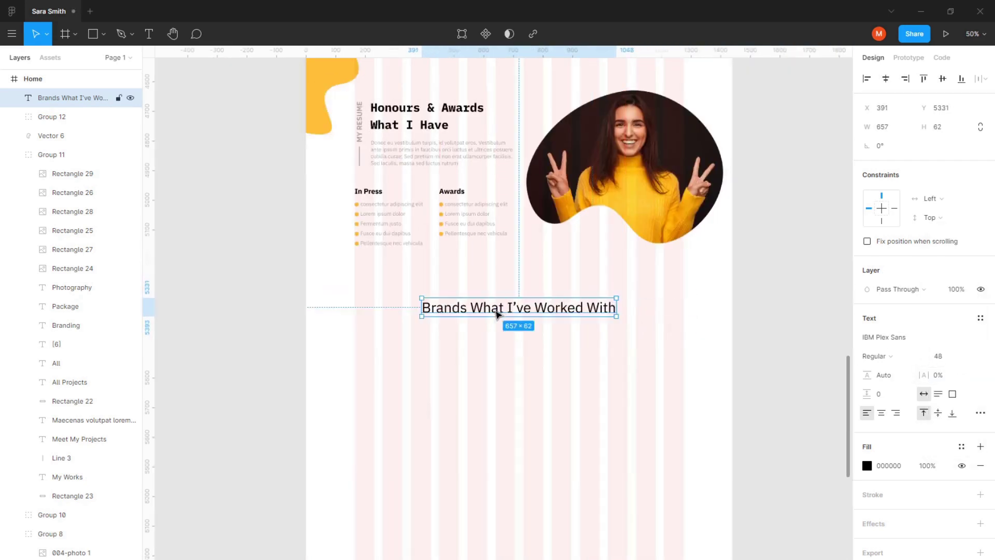
left_click(906, 359)
left_click(891, 399)
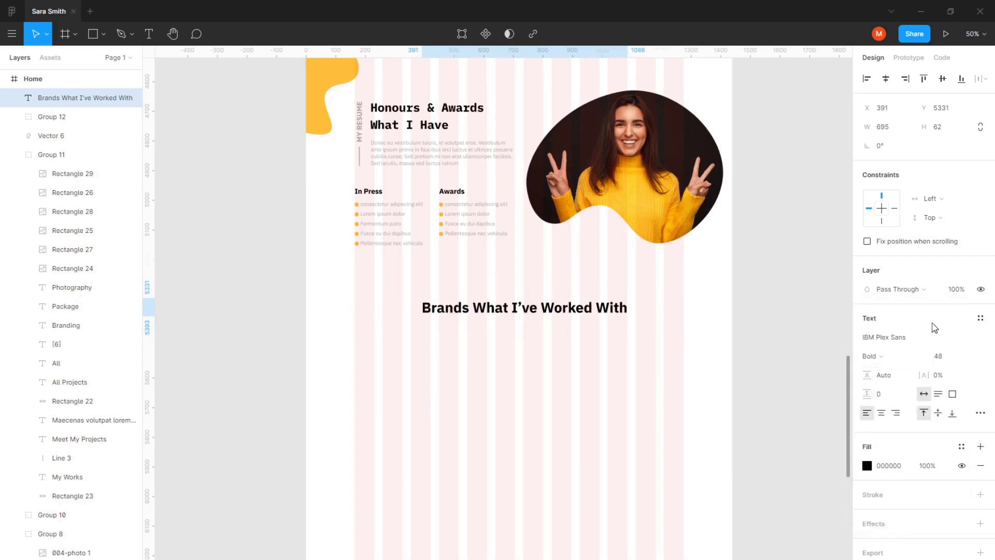
left_click(912, 340)
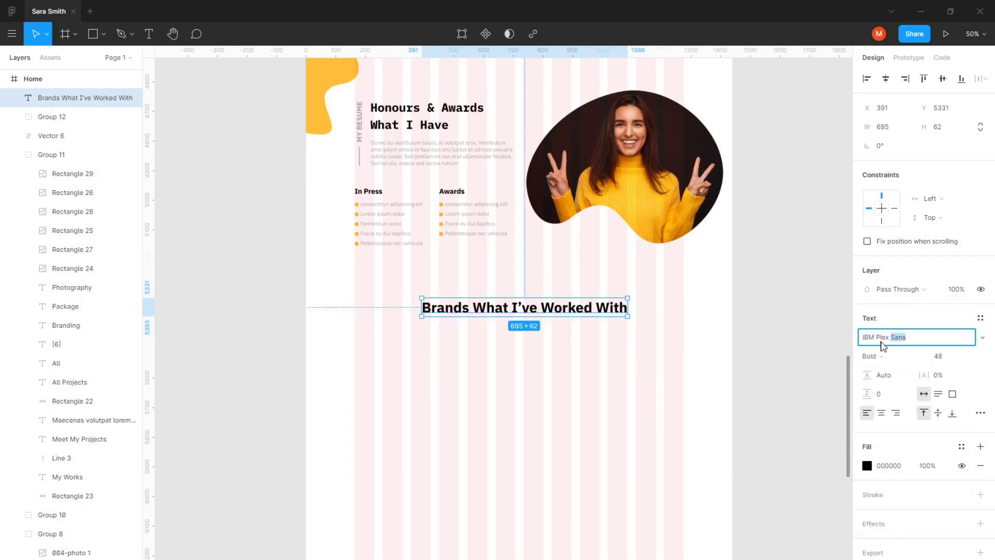
type("Mono")
key("Return")
left_click_drag(559, 314, 540, 309)
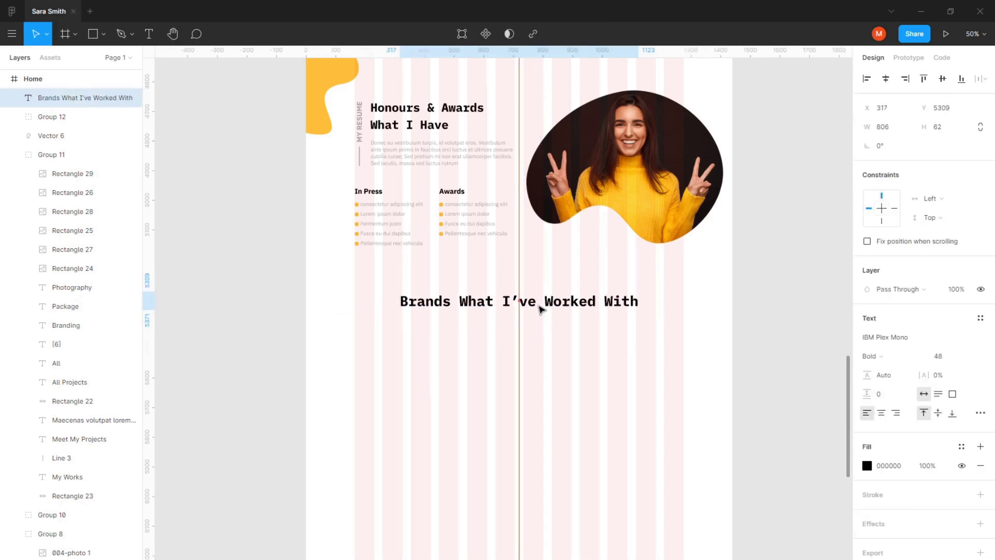
Draw a card rectangle with corner radius 10 below the Brands heading.
key("Escape")
left_click(98, 40)
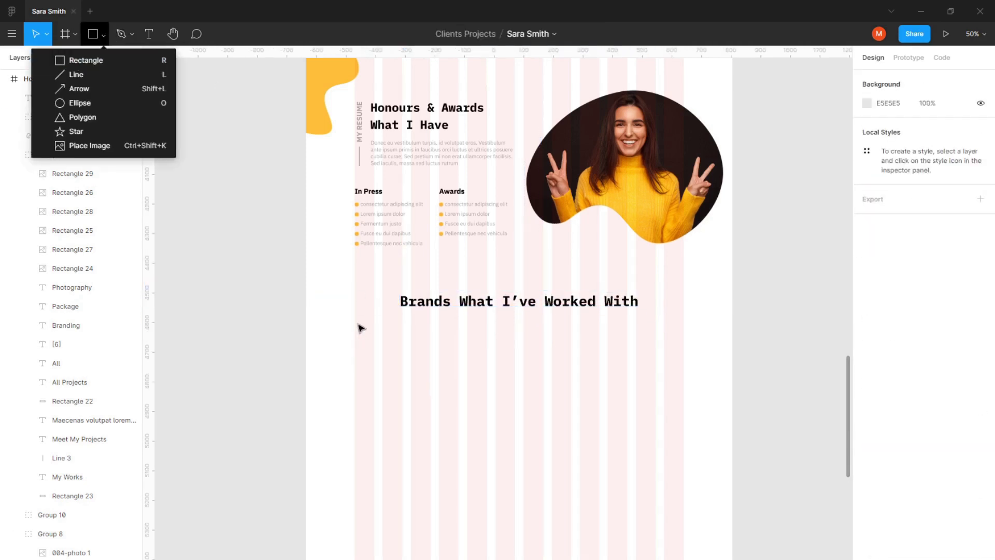
left_click(83, 60)
left_click_drag(355, 334, 459, 389)
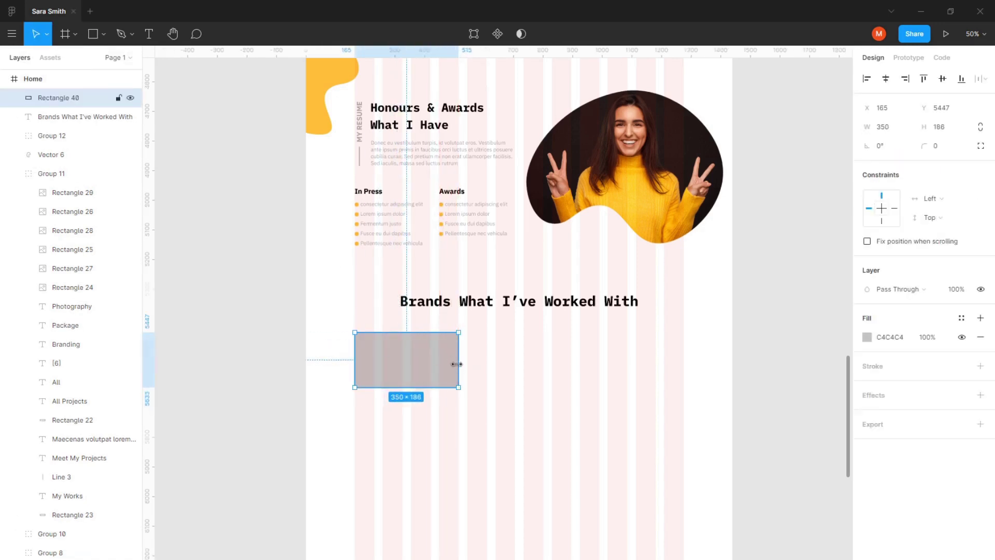
scroll(457, 365, "down", 3)
scroll(460, 366, "up", 5)
left_click_drag(460, 373, 441, 372)
type("1")
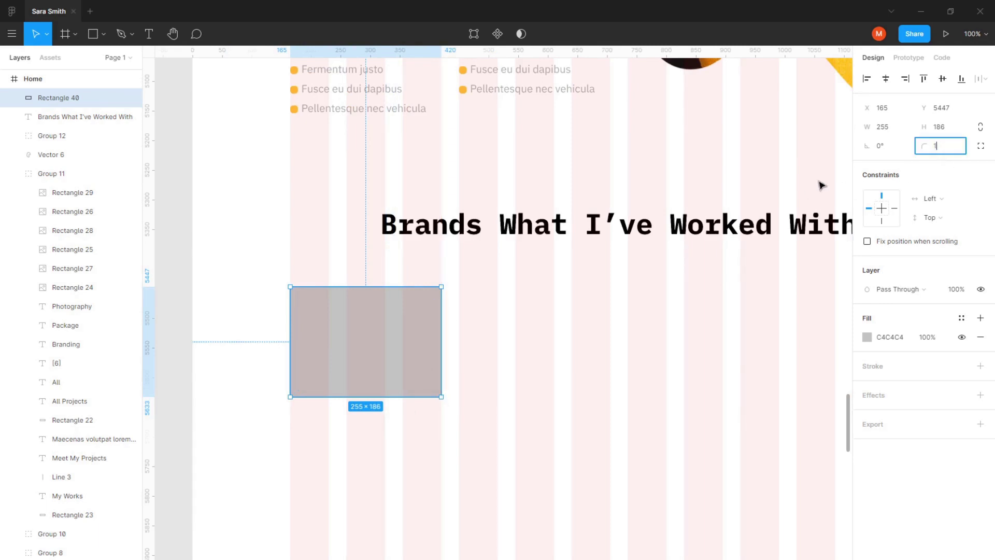
type("0")
key("Return")
key("Escape")
left_click(393, 366)
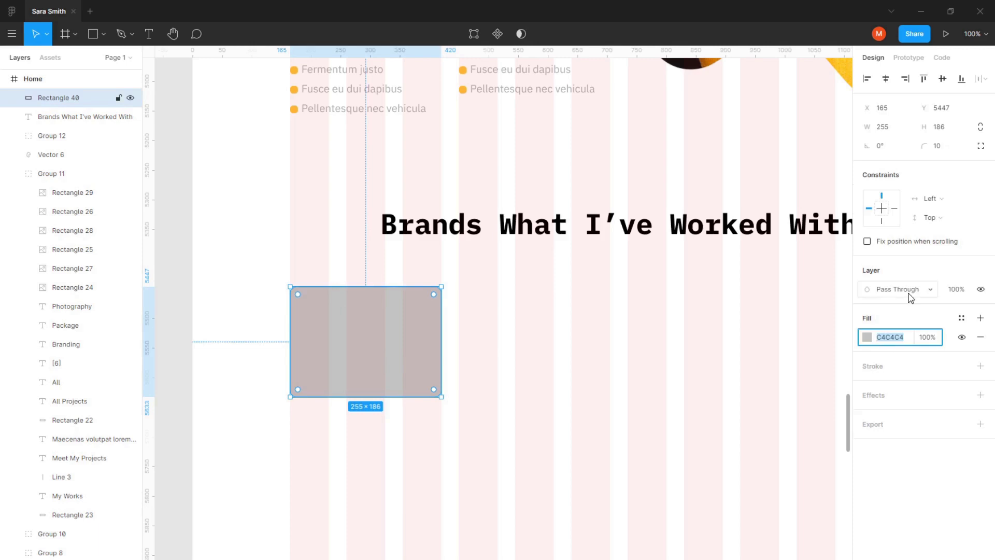
left_click(480, 340)
left_click_drag(403, 346, 403, 340)
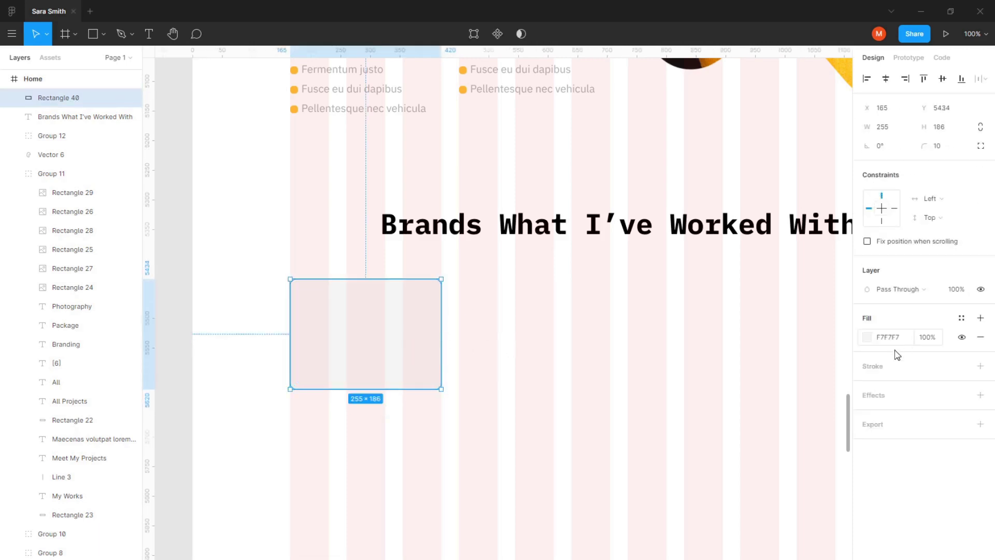
Add a drop shadow to the card with trial blur and offset values.
left_click(980, 396)
left_click(867, 414)
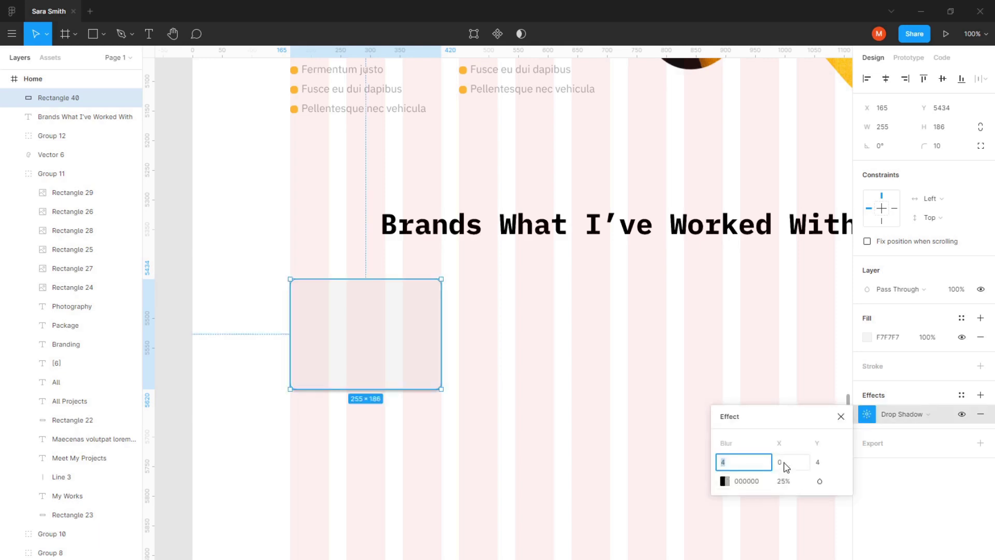
type("5")
key("Tab")
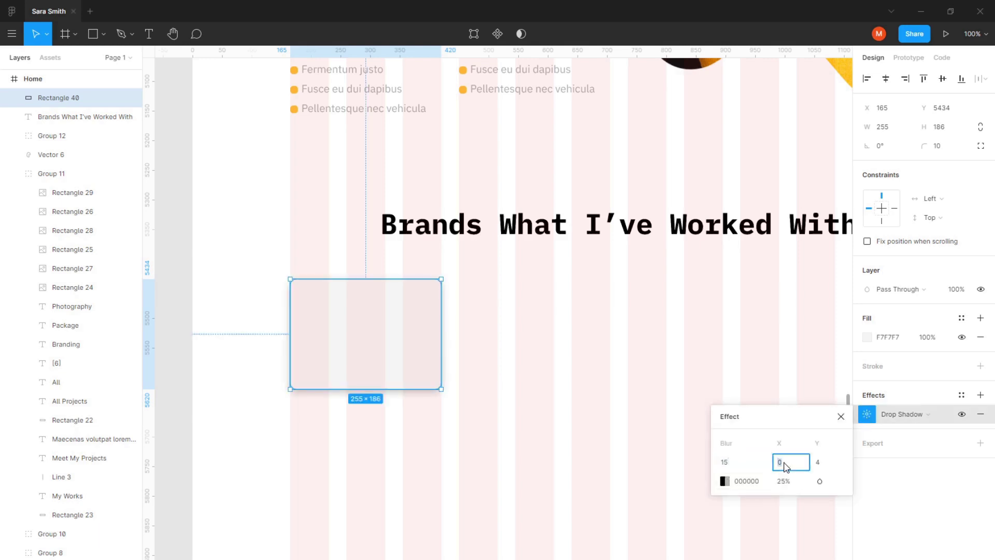
key("Tab")
type("5")
key("Tab")
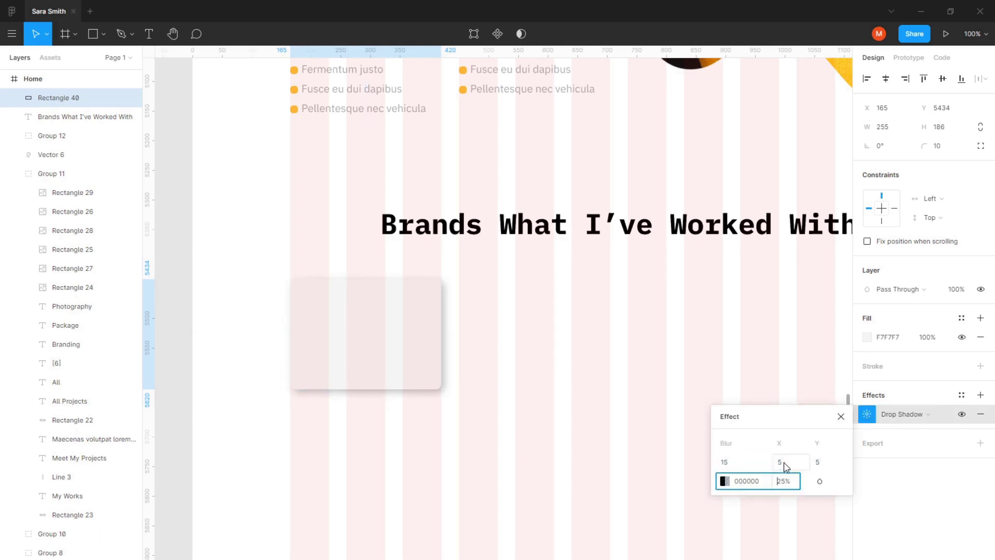
key("Escape")
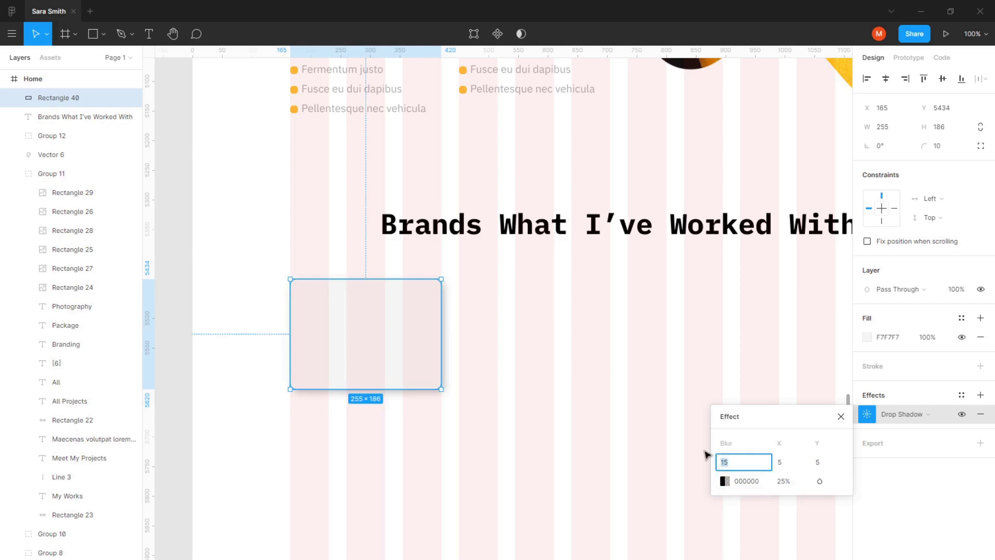
Set the card's shadow to blur 20 with a 10 by 10 offset.
type("20")
key("Tab")
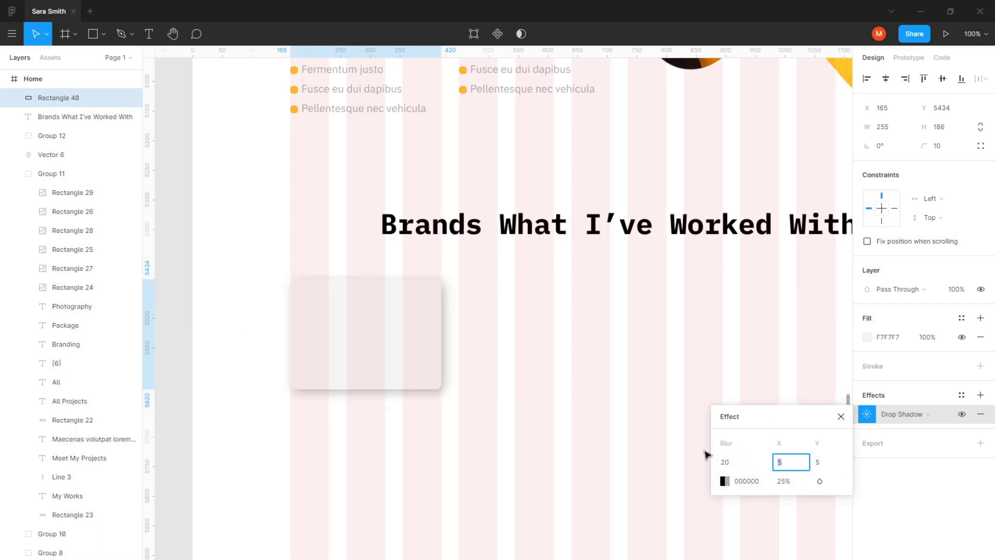
type("10")
key("Tab")
type("10")
key("Tab")
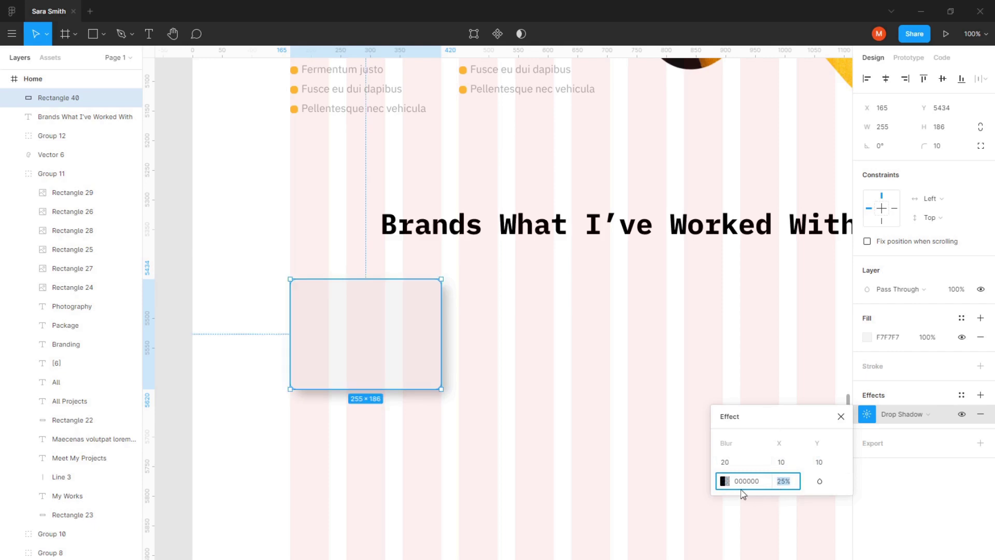
left_click(518, 369)
Import the logo image onto the first card and shrink it to 70×70.
left_click(103, 34)
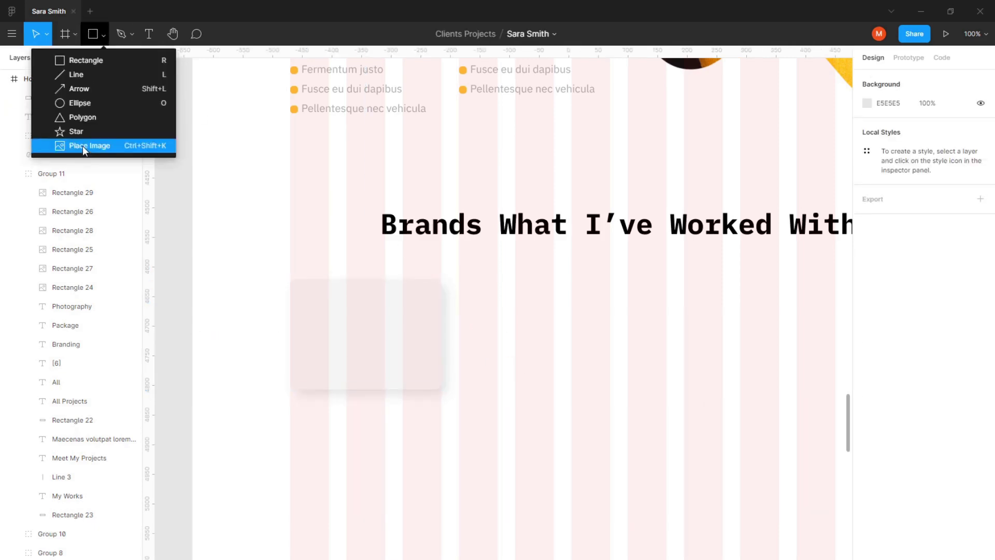
left_click(86, 145)
left_click(630, 471)
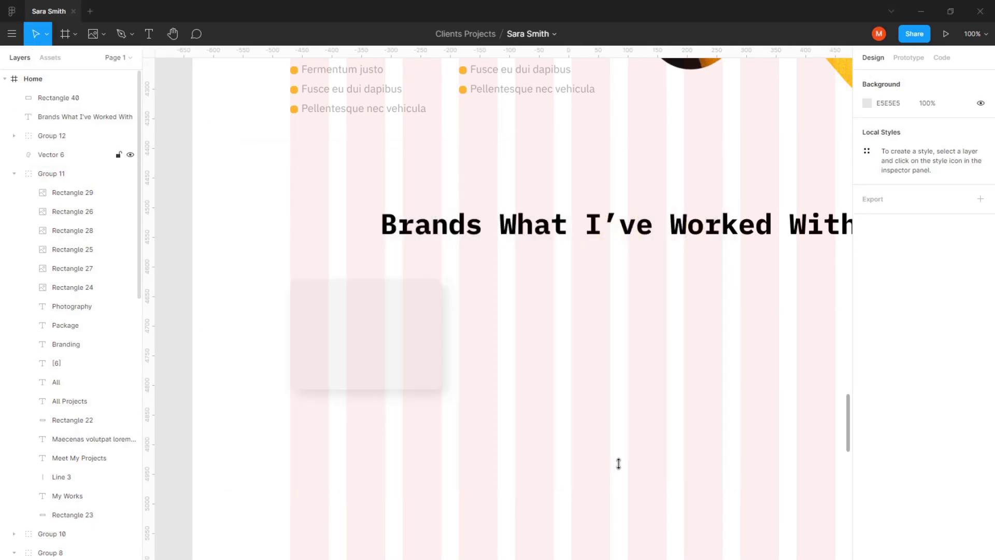
left_click(400, 456)
left_click_drag(429, 442, 369, 336)
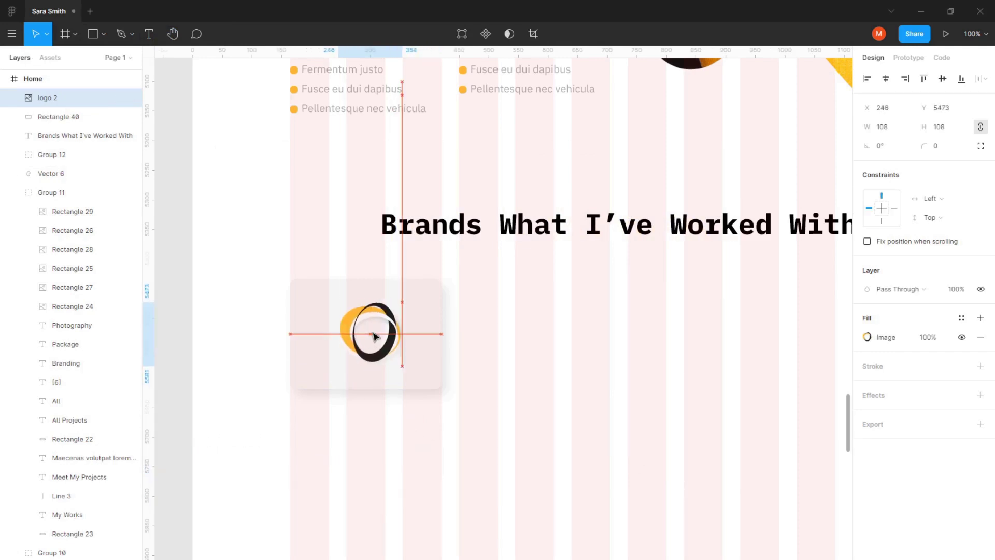
left_click(467, 362)
left_click(365, 353)
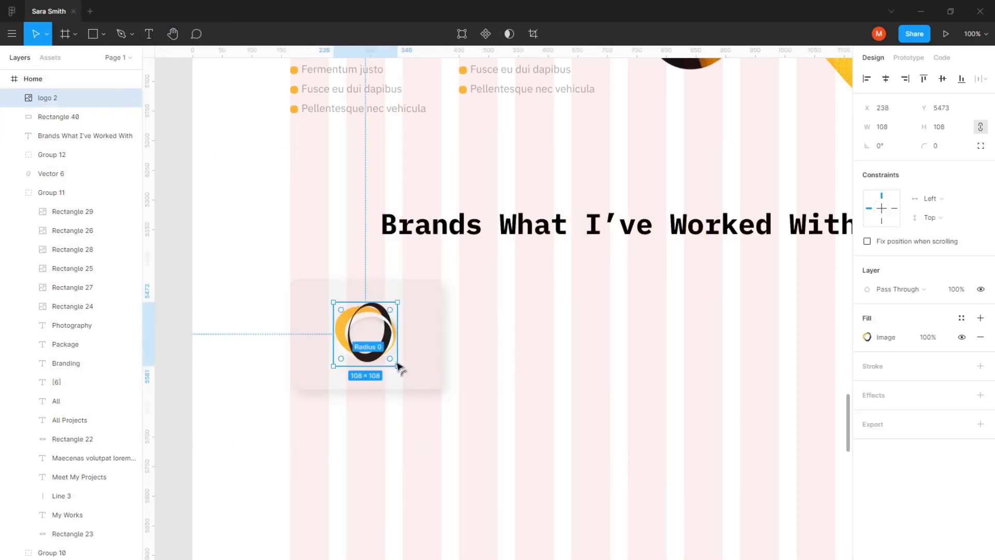
left_click_drag(397, 366, 376, 343)
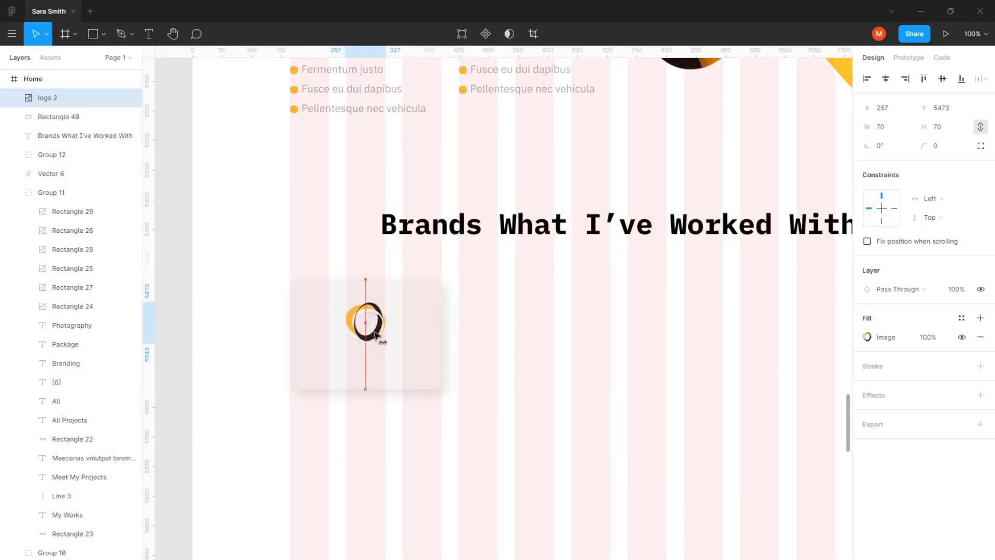
Add a LOGO caption in IBM Plex Sans Bold 36 under the icon.
left_click(151, 36)
left_click(358, 448)
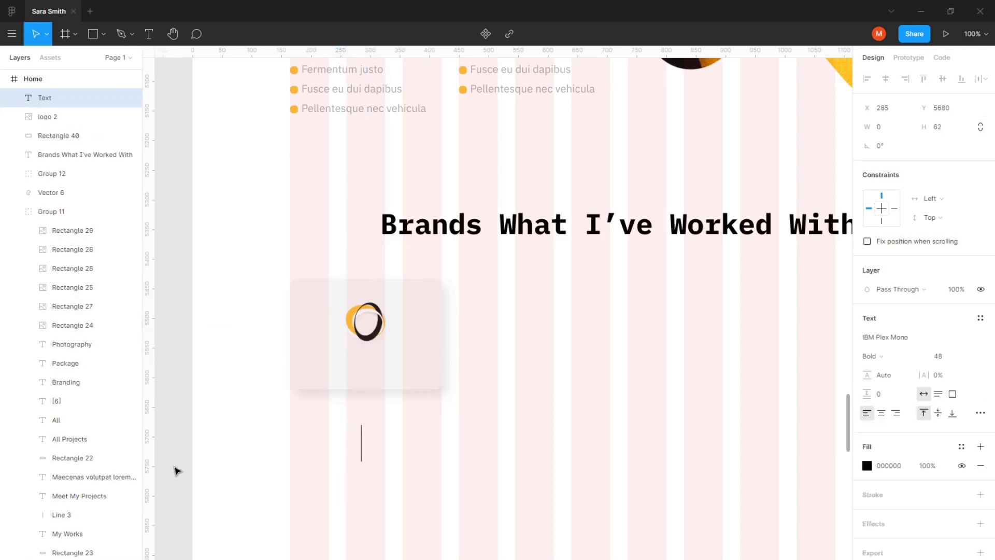
type("LOGO")
left_click(419, 458)
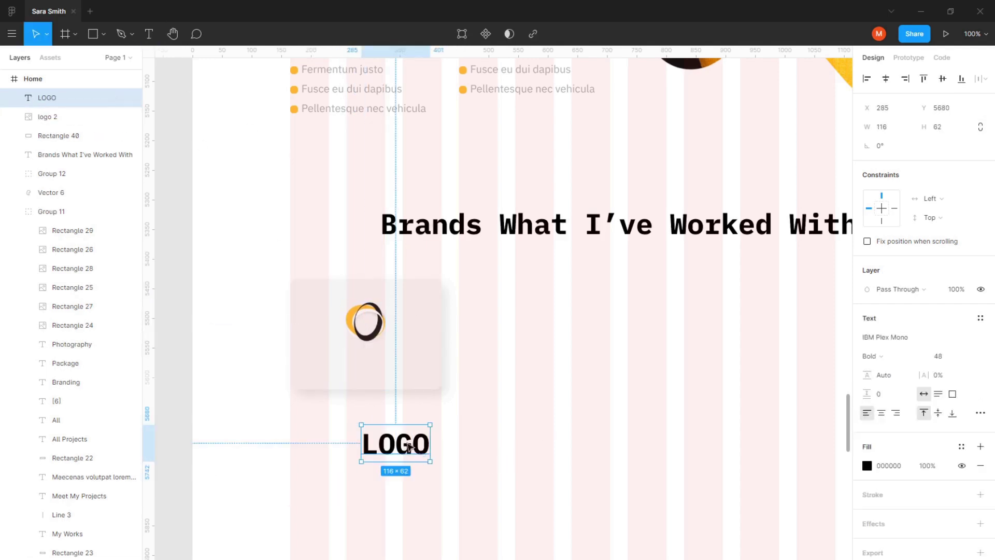
left_click_drag(410, 446, 381, 365)
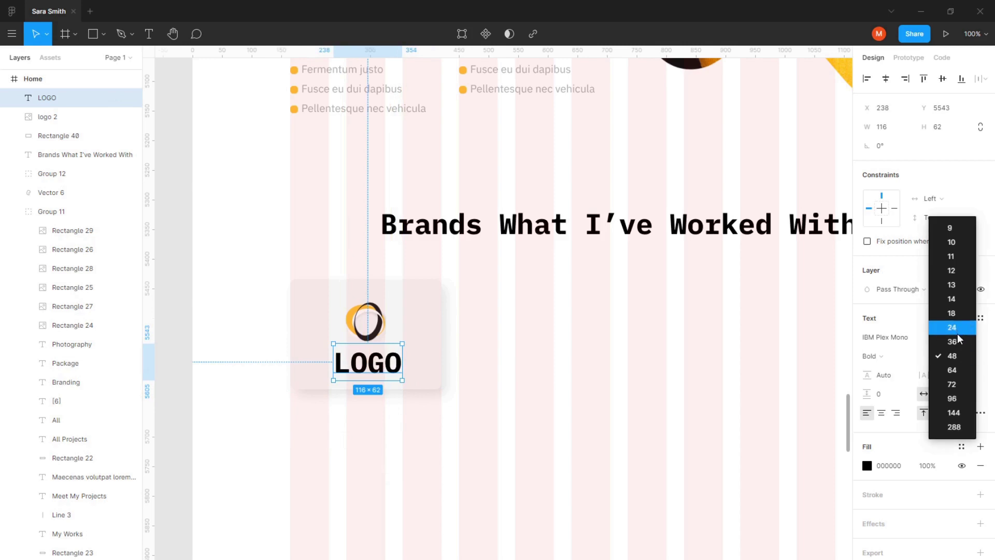
left_click(951, 338)
left_click_drag(375, 366, 381, 369)
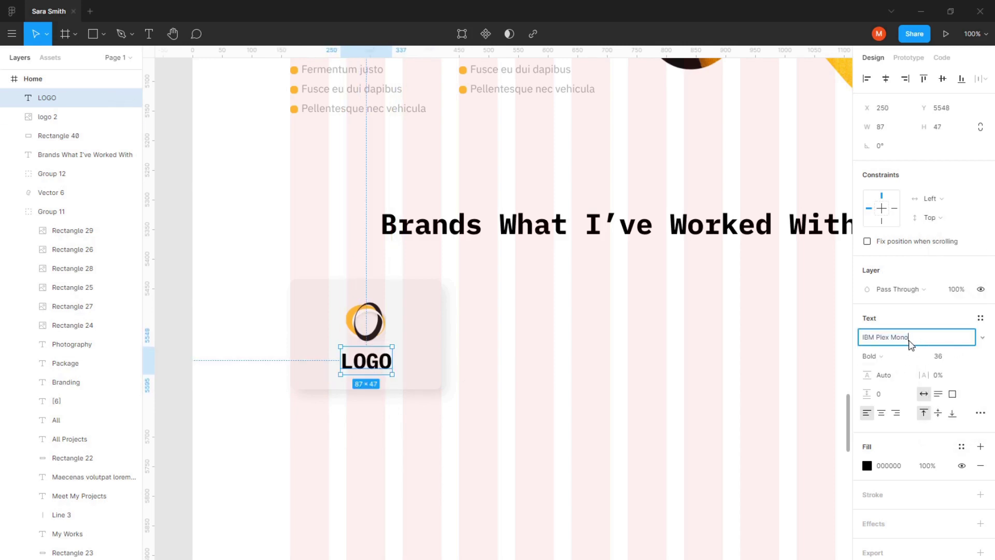
type("S")
key("Return")
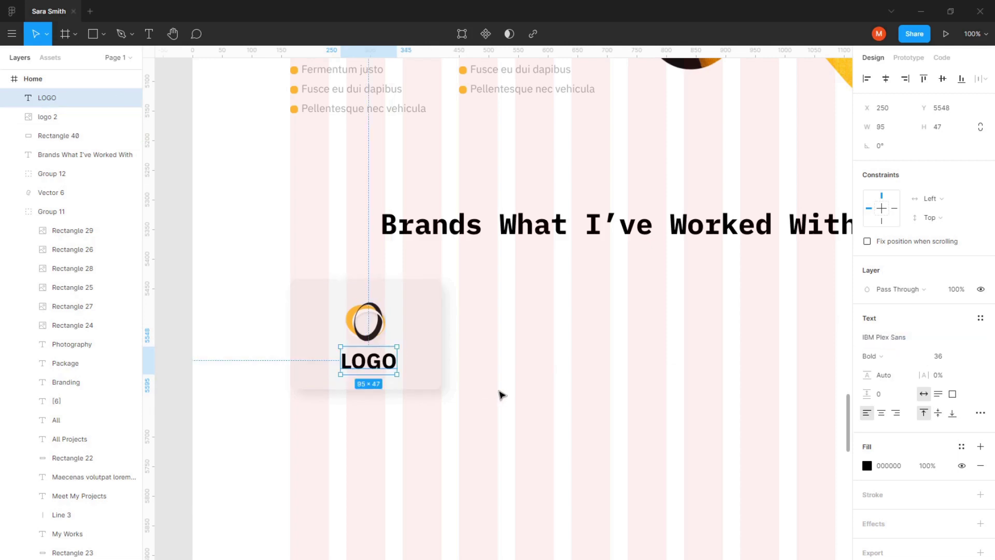
Centre the logo and caption horizontally on the card and nudge them up slightly.
left_click(363, 318, "shift")
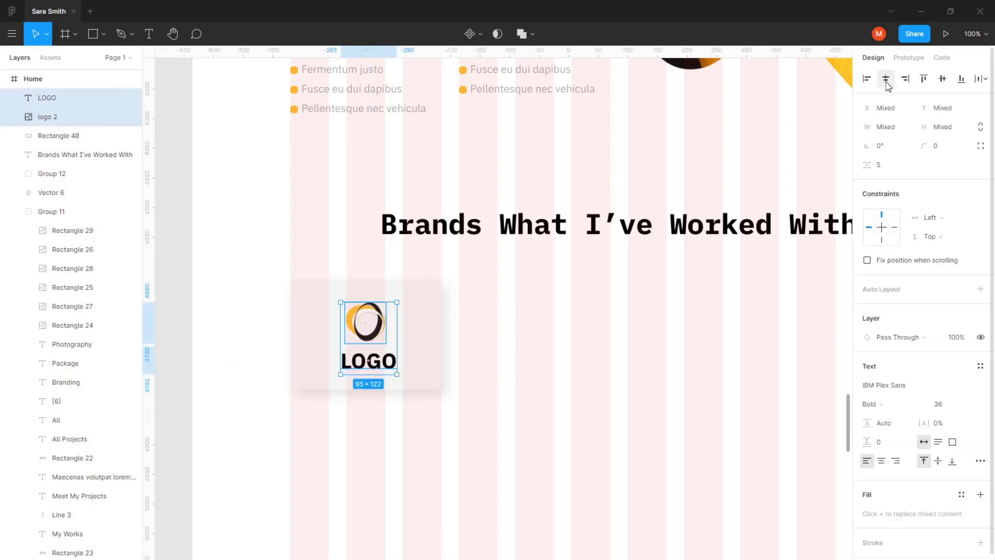
left_click(416, 318, "shift")
left_click(886, 79)
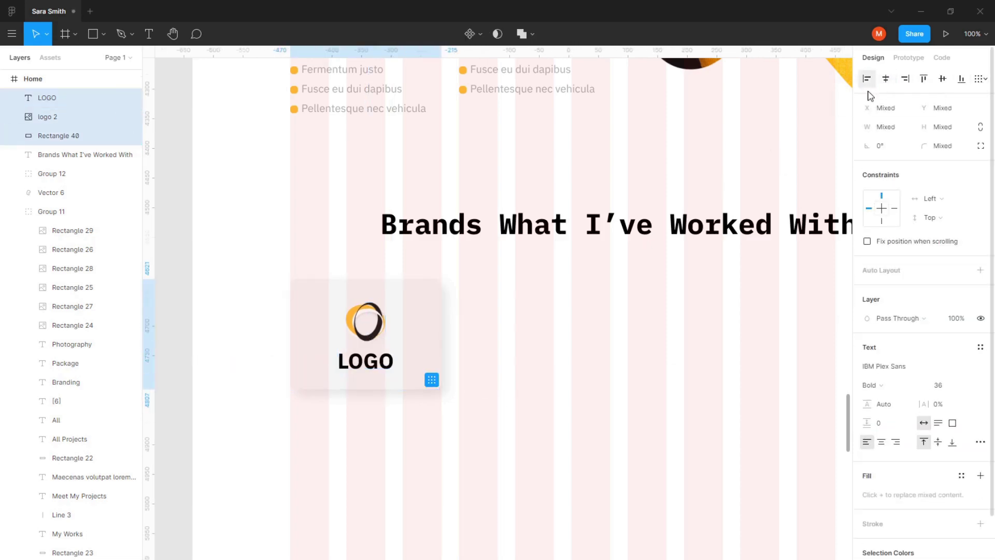
left_click(335, 370, "shift")
key("Up")
key("Up")
key("Up")
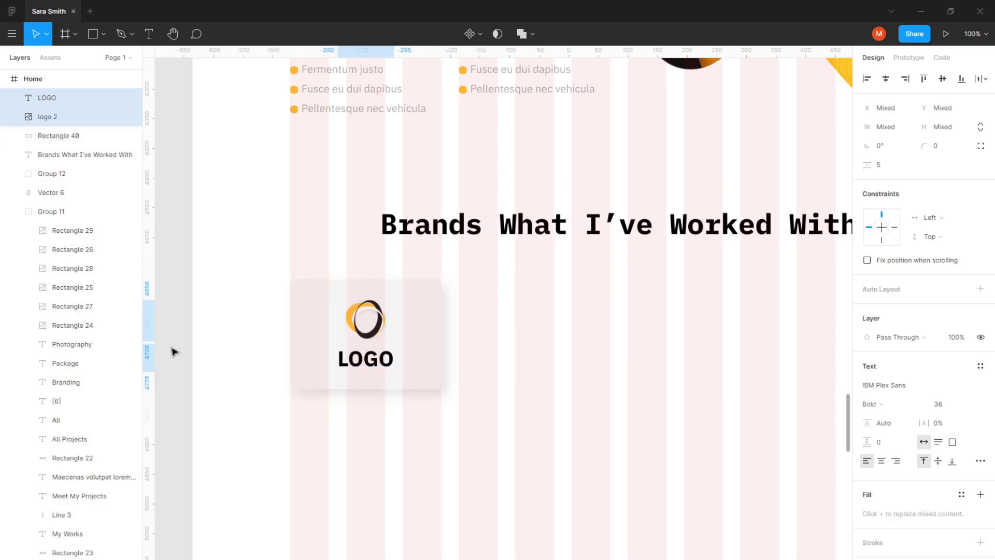
Duplicate the finished card to the right, 30 apart, making a row of four.
left_click_drag(463, 270, 282, 404)
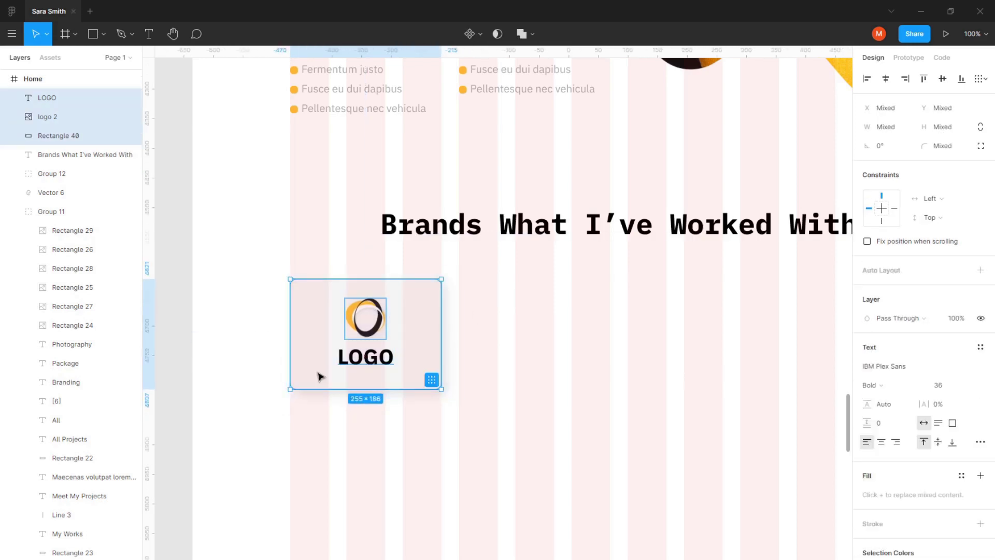
scroll(413, 332, "down", 5)
left_click_drag(417, 342, 500, 342)
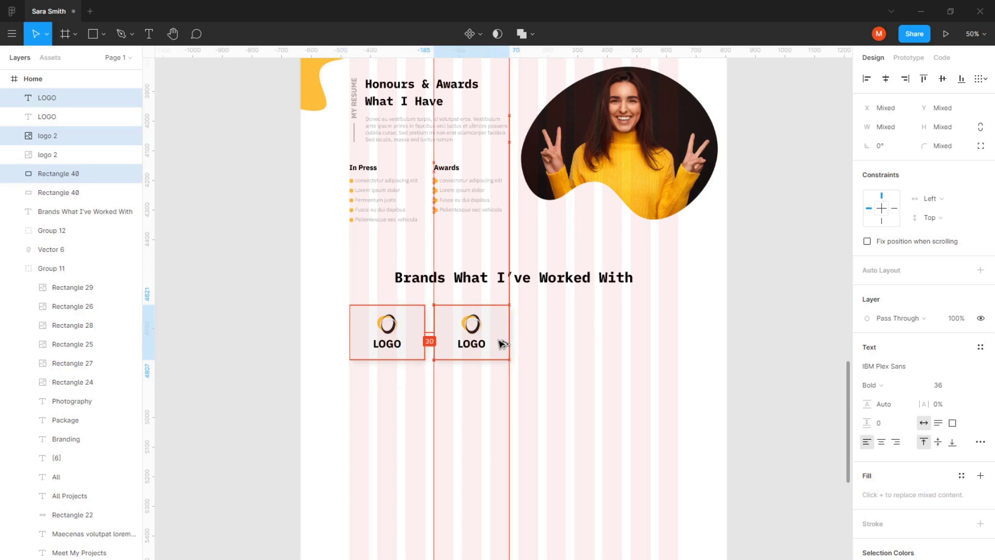
scroll(468, 357, "up", 5)
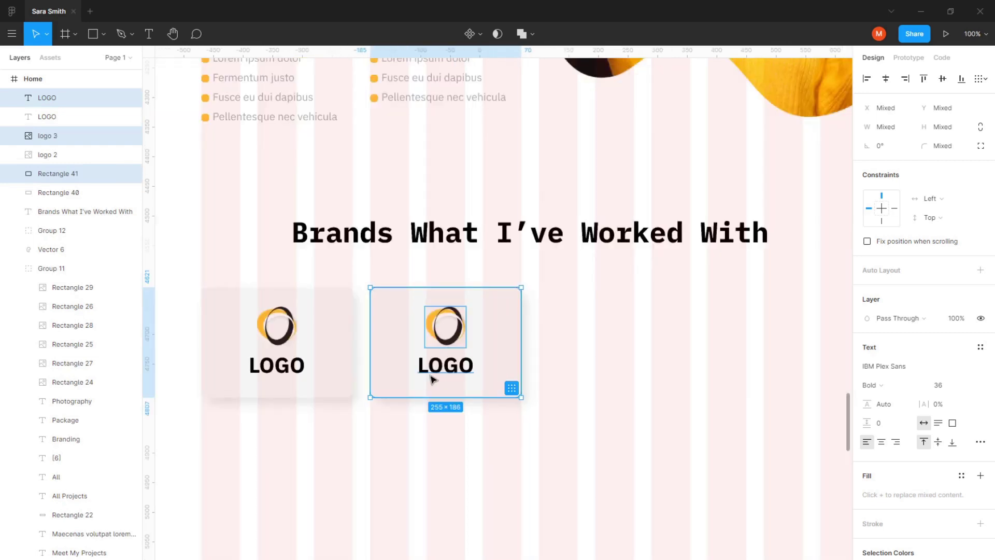
mouse_move(433, 380)
left_mouse_down()
mouse_move(677, 371)
mouse_move(562, 391)
mouse_move(702, 382)
left_mouse_up()
key("Escape")
mouse_move(553, 451)
left_mouse_down()
mouse_move(608, 393)
mouse_move(606, 440)
left_mouse_up()
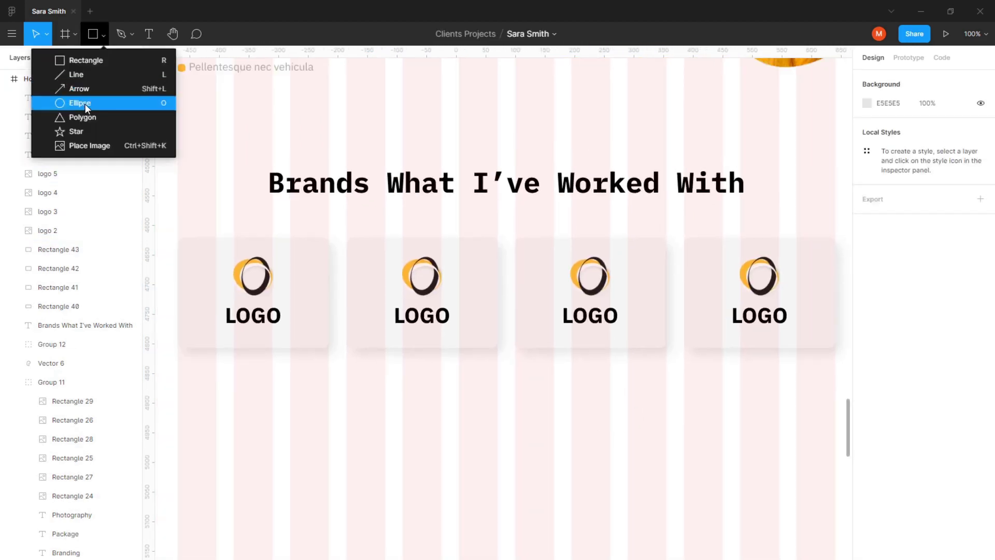
Draw a small grey circle beneath the cards and set it to 15×15.
left_click(84, 104)
left_click_drag(543, 409, 551, 418)
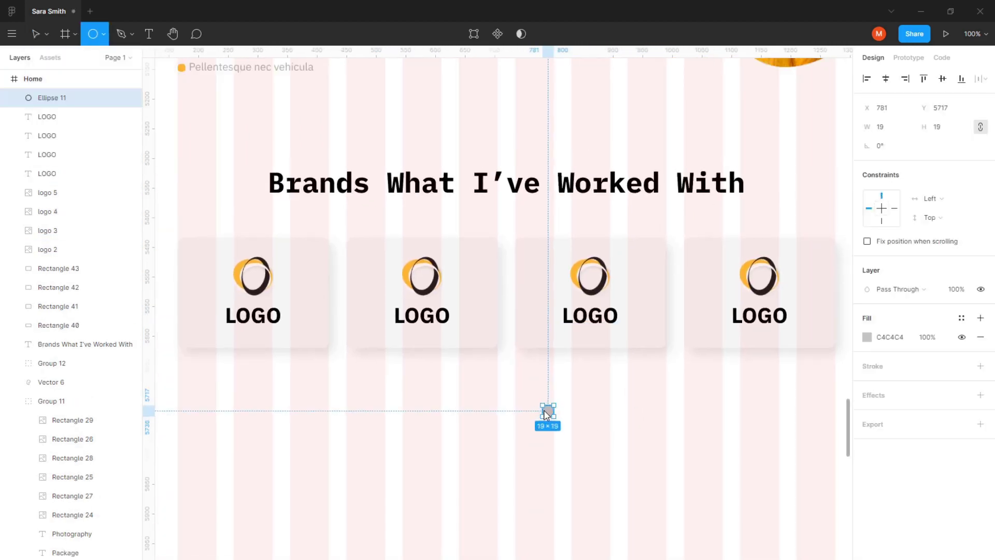
scroll(549, 415, "up", 5)
mouse_move(586, 447)
left_mouse_down()
mouse_move(562, 397)
mouse_move(571, 379)
mouse_move(584, 390)
mouse_move(532, 398)
mouse_move(447, 386)
left_mouse_up()
type("15")
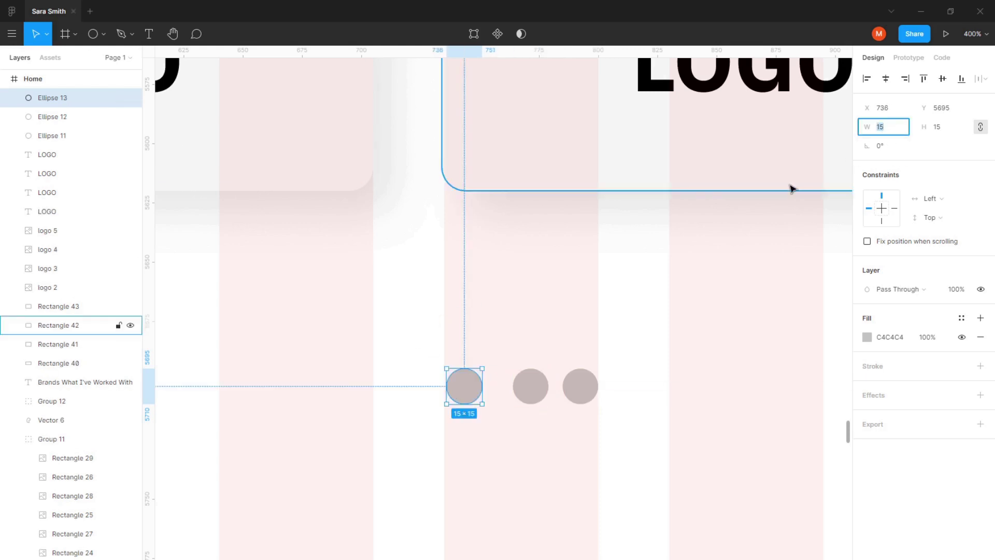
type("30")
key("Tab")
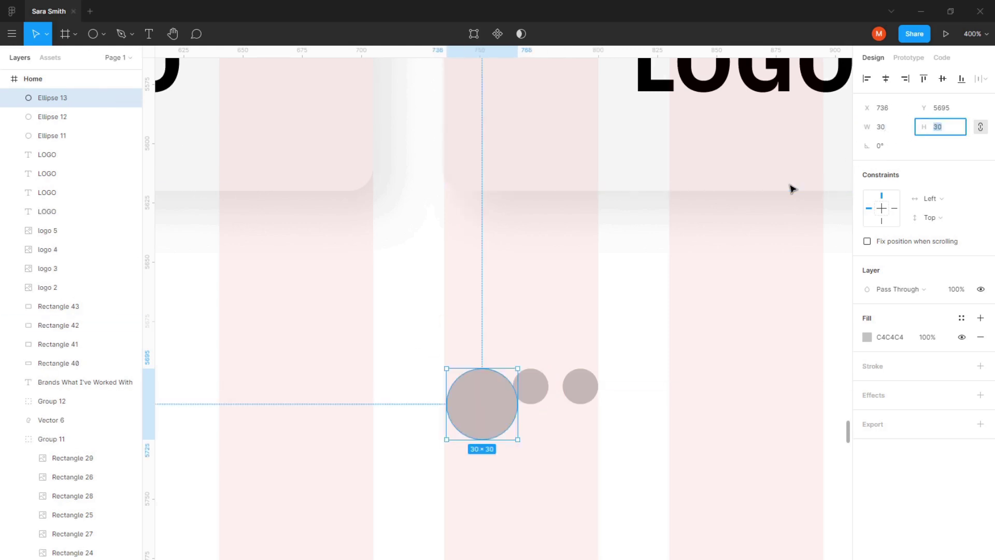
type("5")
key("Tab")
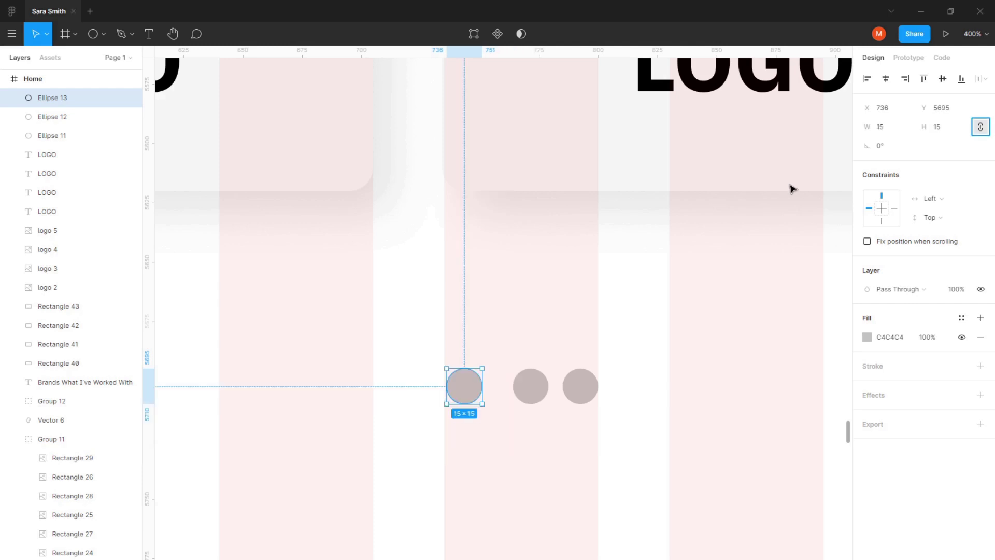
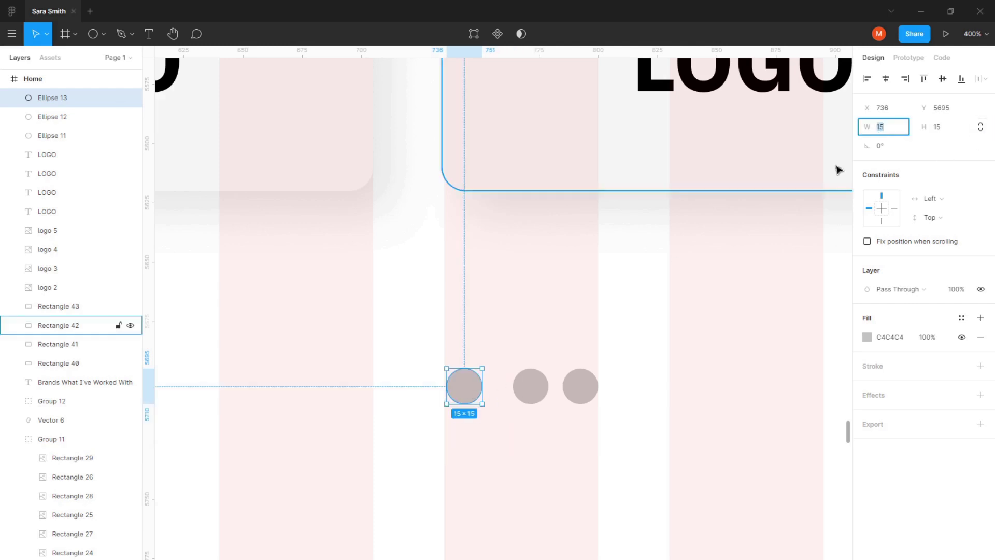
Replace the oval dot with a 30-wide rectangle rounded to a 30 corner radius.
type("30")
key("Tab")
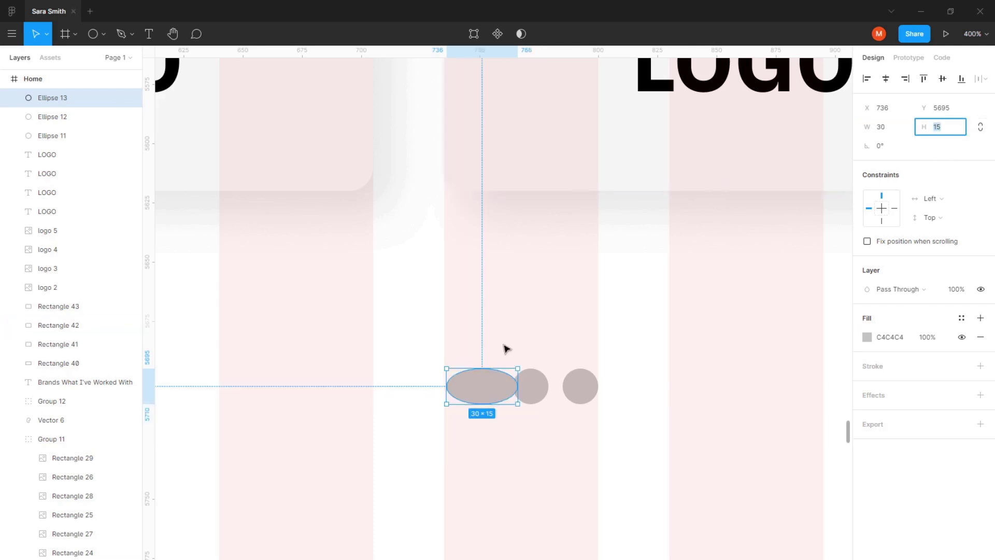
key("Delete")
key("r")
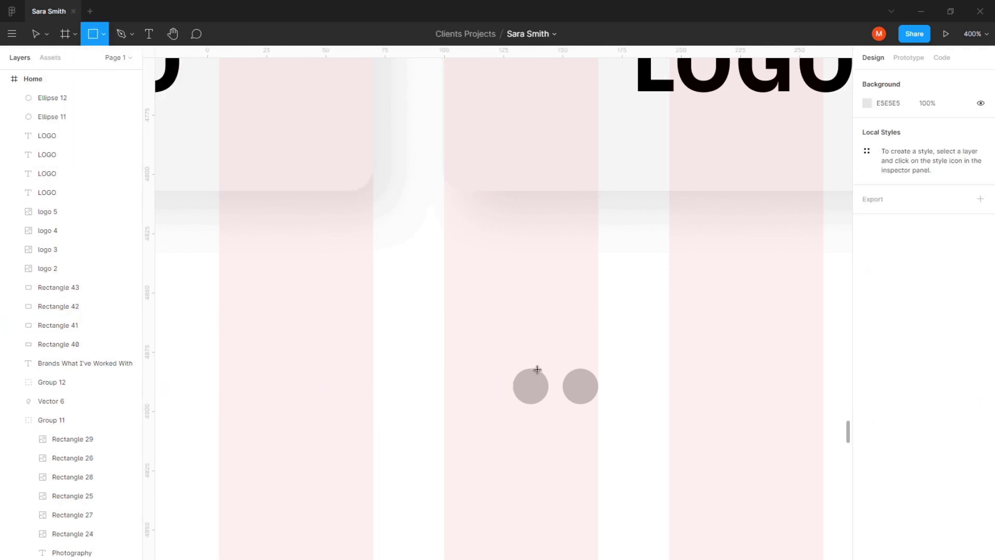
mouse_move(537, 369)
left_mouse_down()
mouse_move(460, 404)
mouse_move(433, 396)
left_mouse_up()
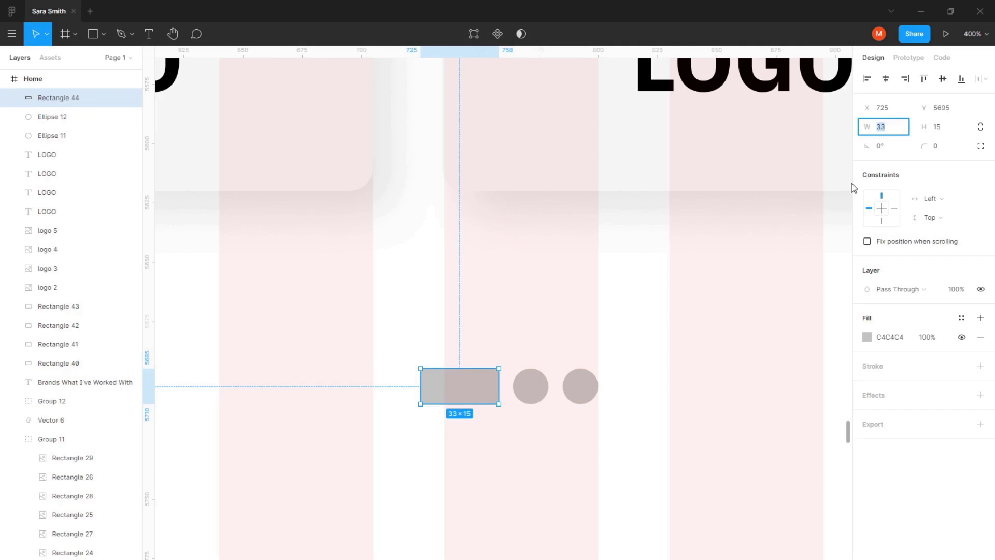
type("30")
key("Tab")
type("30")
key("Return")
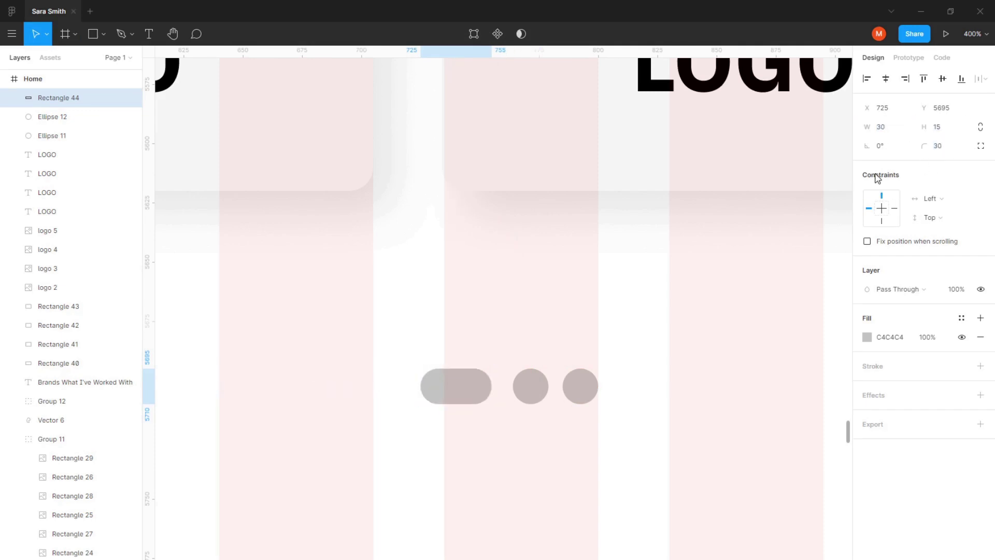
key("Escape")
Tighten the pill and dots into a compact row centred below the logo cards.
left_click_drag(466, 399, 473, 399)
key("Escape")
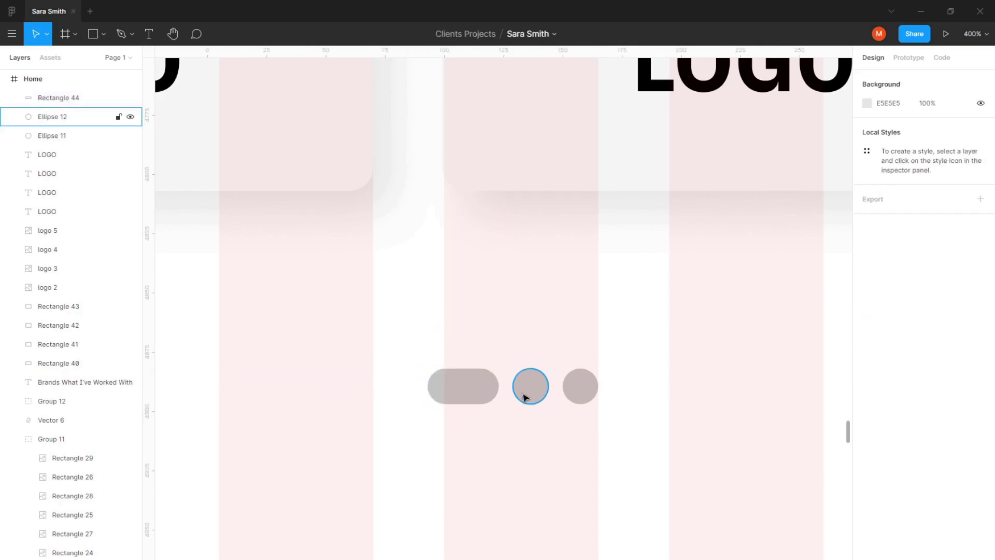
left_click(525, 399)
left_click(583, 397, "shift")
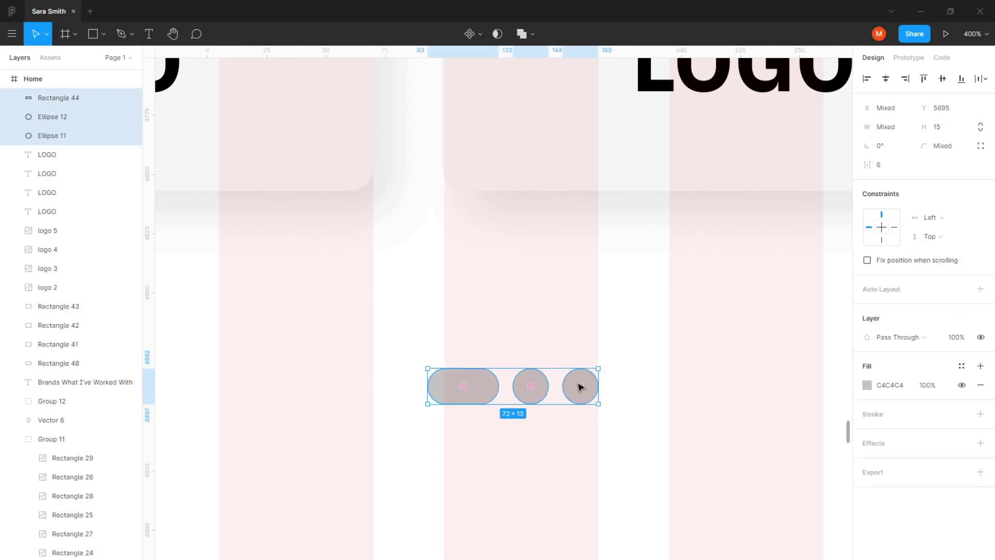
mouse_move(559, 393)
left_mouse_down()
mouse_move(575, 394)
mouse_move(527, 431)
left_mouse_up()
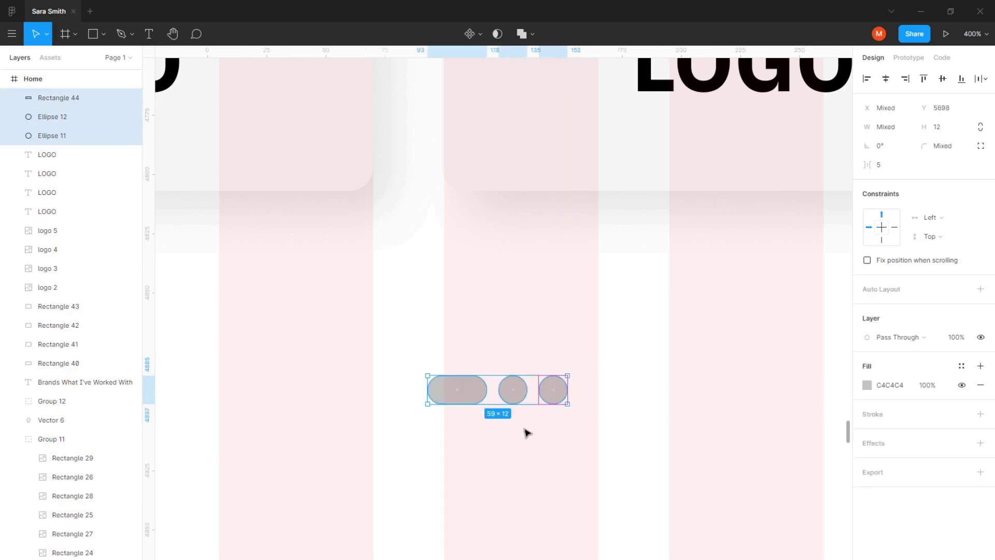
mouse_move(507, 394)
left_mouse_down()
mouse_move(531, 399)
mouse_move(420, 398)
left_mouse_up()
key("minus")
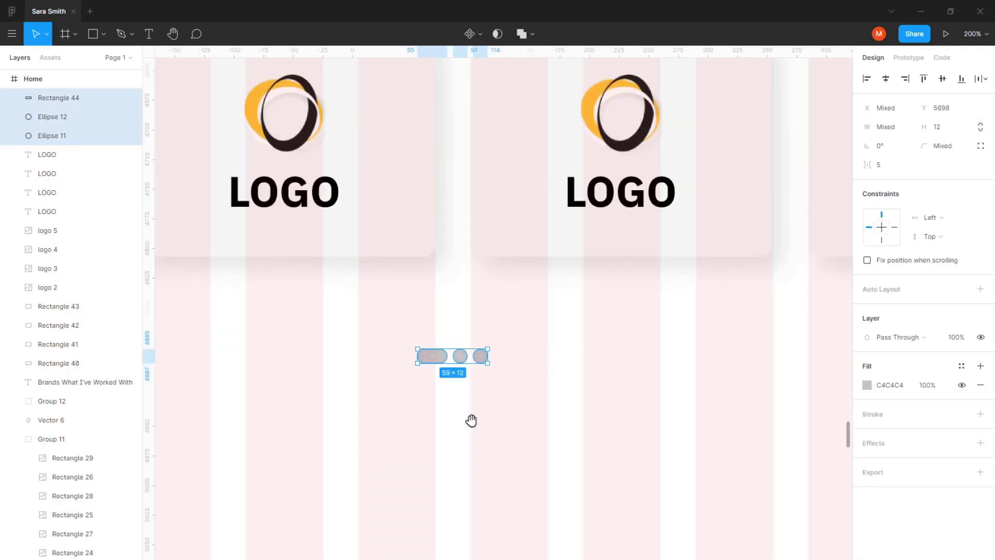
left_click_drag(471, 418, 541, 523)
Fill the pill with yellow FFC13D.
left_click(594, 463)
left_click(510, 466)
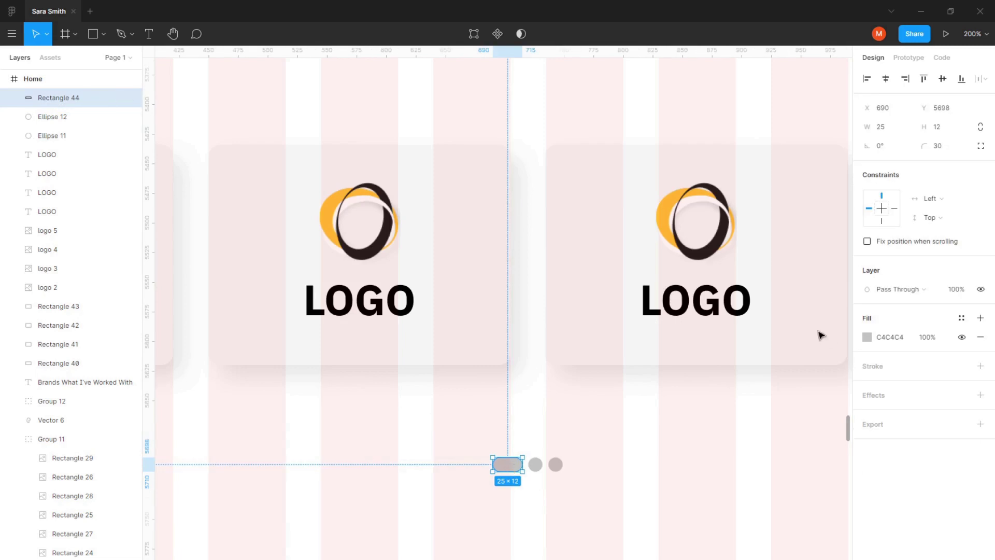
left_click(866, 337)
left_click(753, 541)
left_click(596, 474)
Duplicate a grey dot left of the pill and recenter the four-dot row.
key("minus")
key("minus")
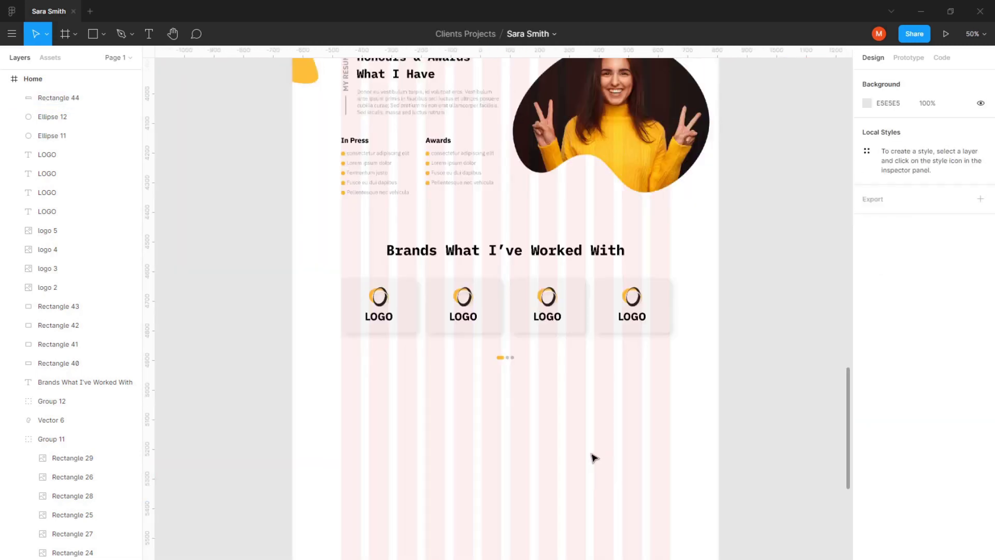
left_click_drag(496, 365, 511, 353)
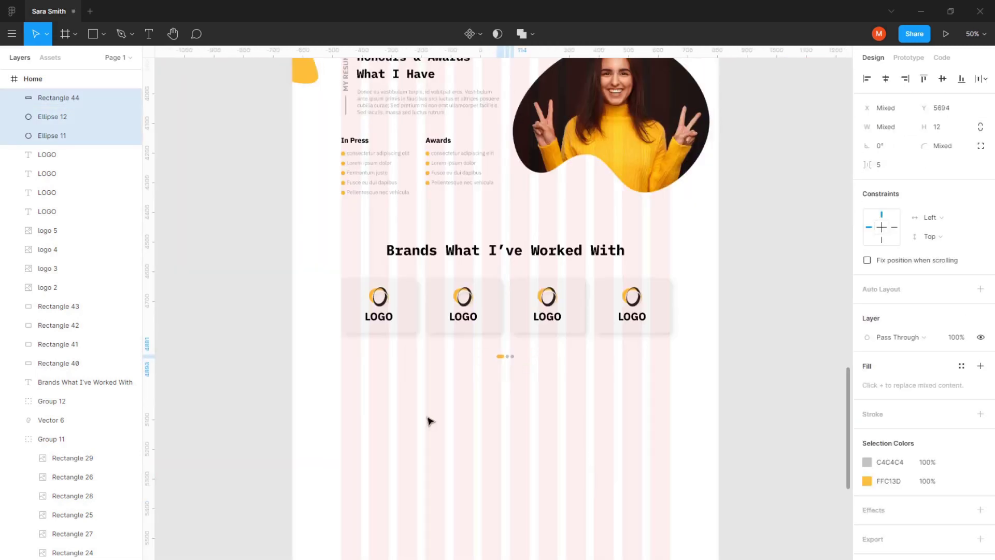
left_click(511, 349)
scroll(480, 363, "down", 3)
scroll(517, 392, "up", 5)
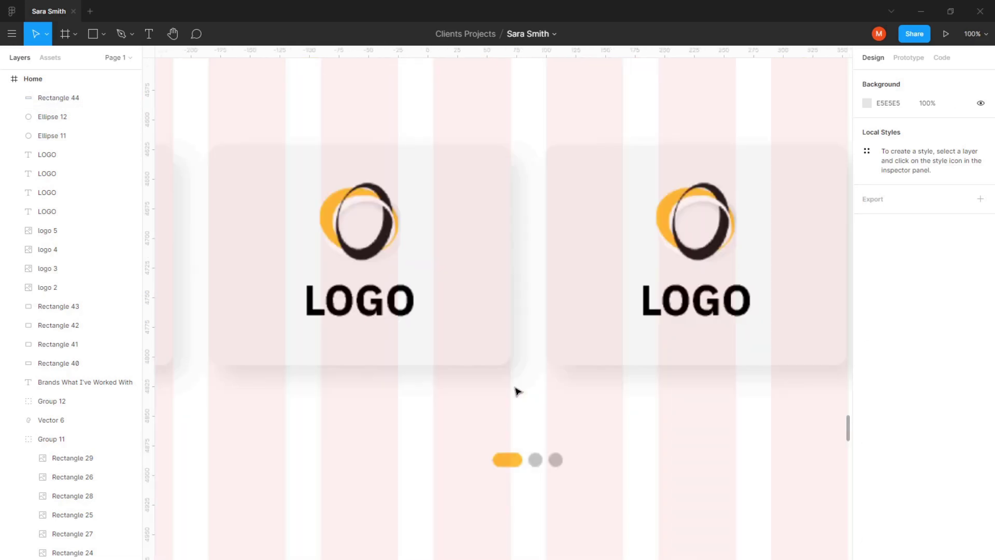
left_click_drag(535, 460, 480, 460)
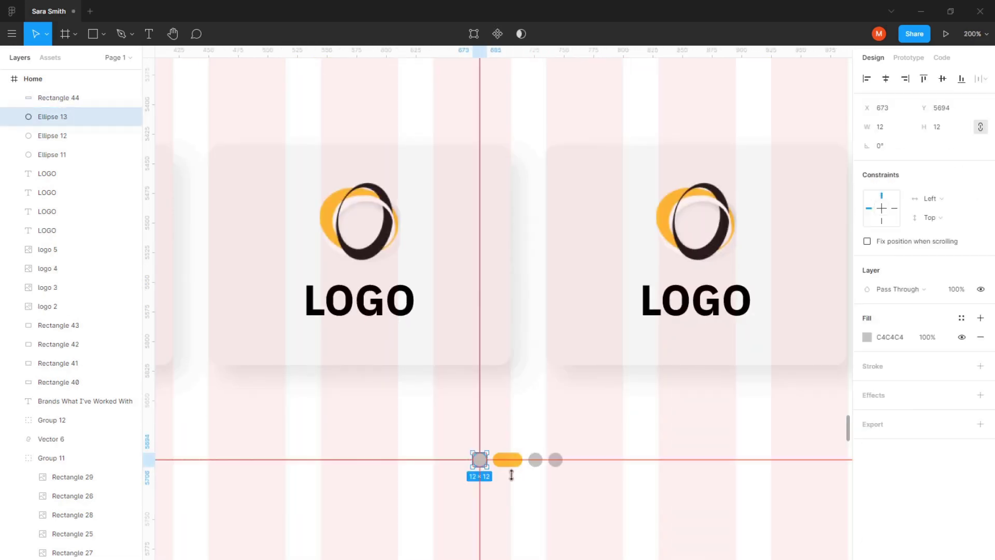
left_click(451, 477)
left_click_drag(581, 441, 462, 480)
left_click_drag(516, 464, 526, 464)
left_click(571, 482)
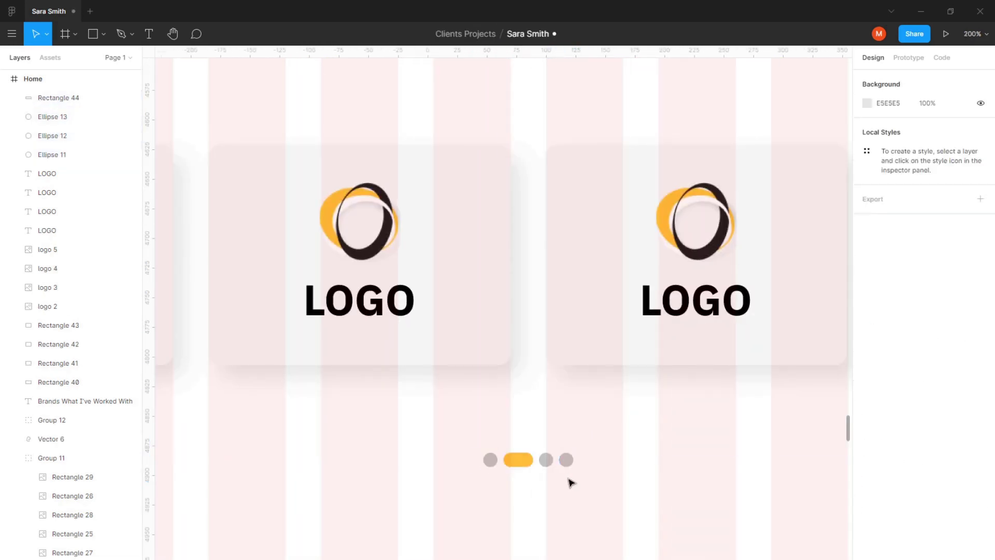
Move the whole Brands section down slightly.
scroll(570, 482, "down", 3)
scroll(548, 446, "down", 3)
left_click_drag(697, 234, 304, 407)
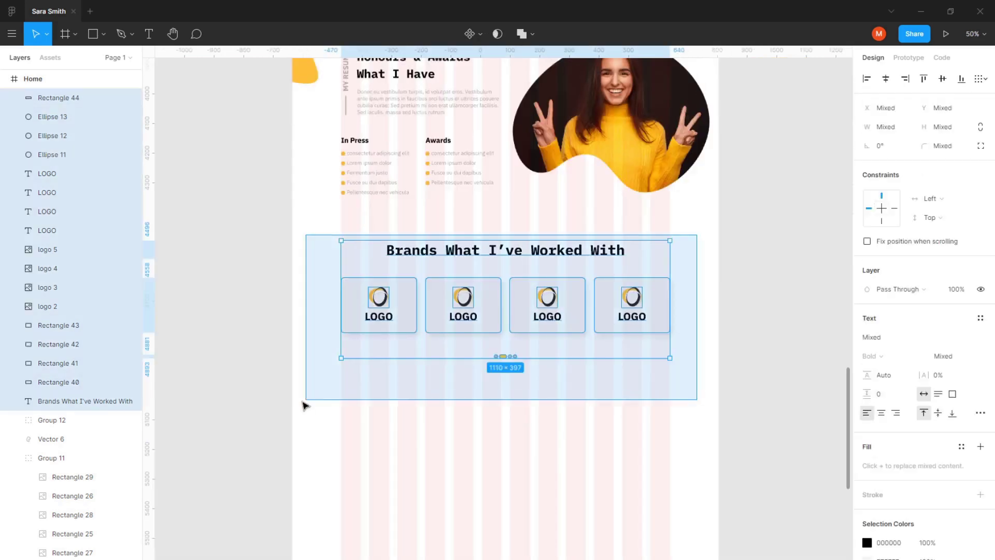
left_click_drag(524, 332, 474, 408)
left_click(519, 358)
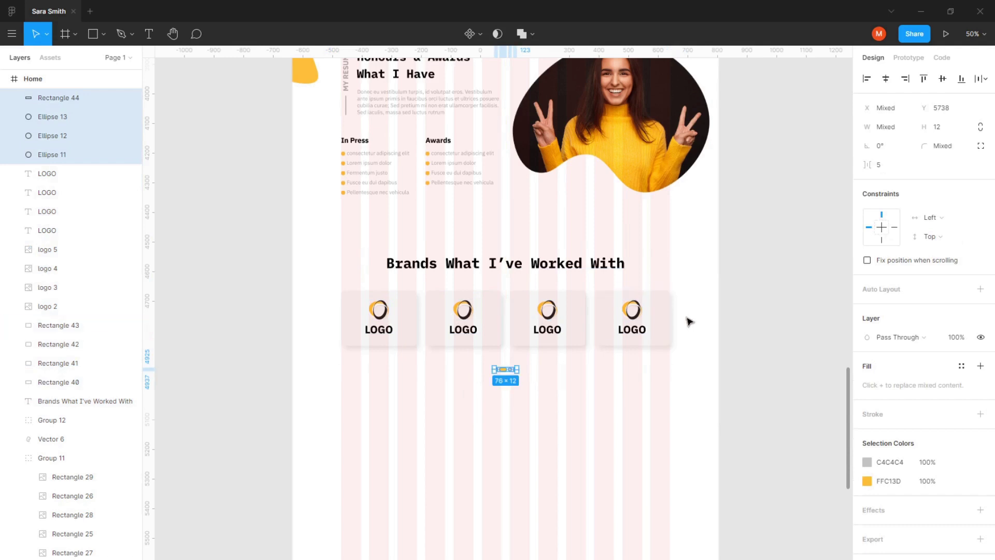
Switch the Brands heading to IBM Plex Sans and center it above the logo cards.
left_click_drag(689, 321, 306, 356)
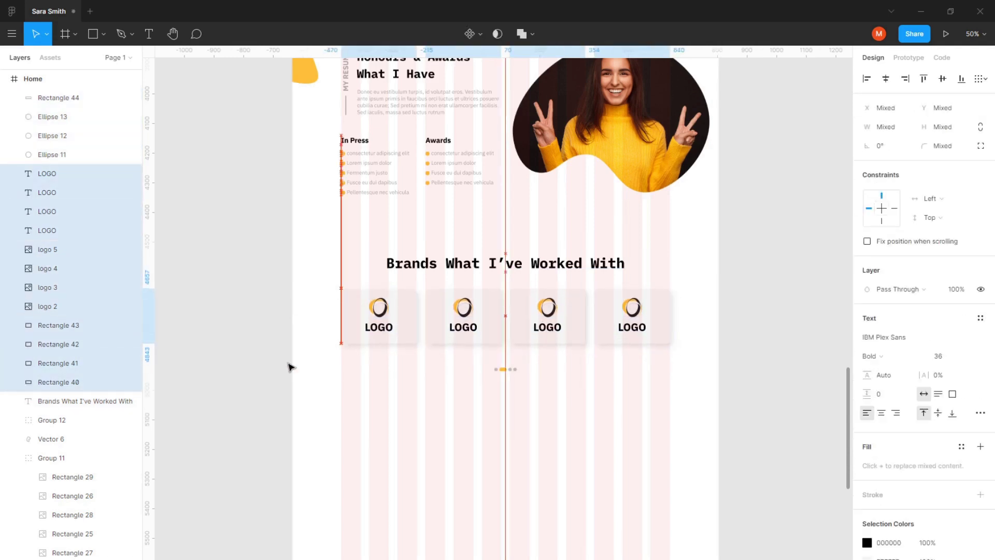
left_click(502, 266)
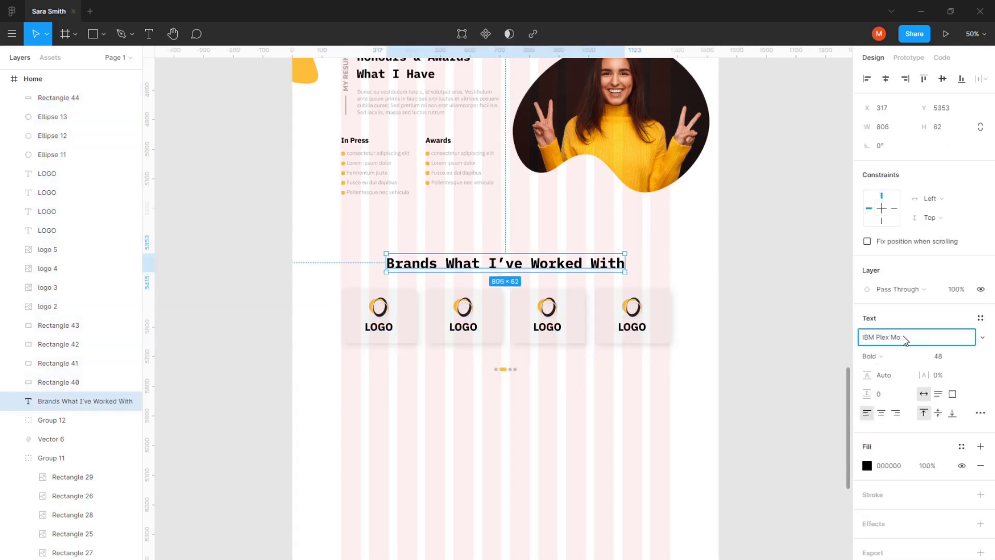
type("s")
key("Return")
key("Escape")
left_click_drag(517, 268, 533, 269)
key("Escape")
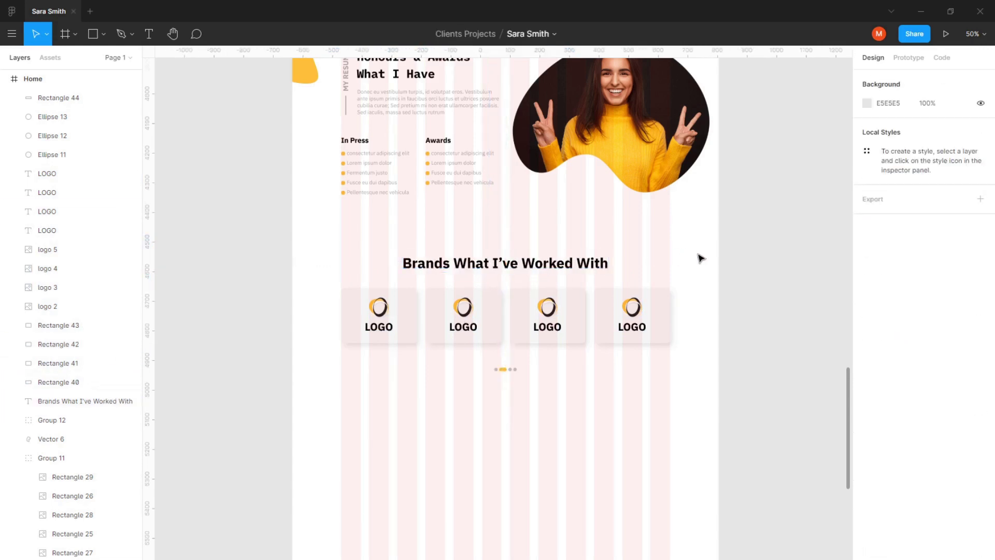
Duplicate the yellow blob over the logo cards and rotate it to about 84°.
left_click_drag(305, 70, 513, 311)
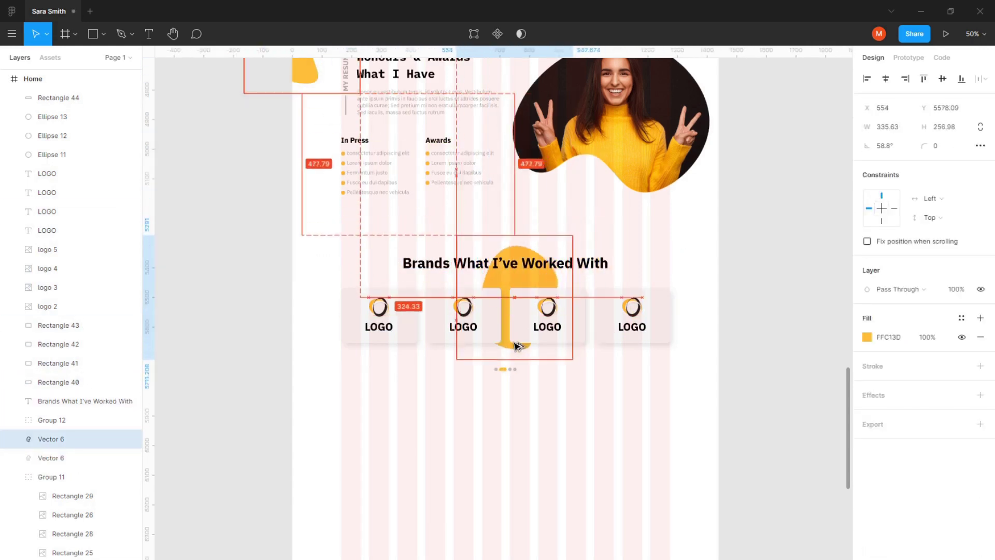
left_click_drag(573, 236, 562, 234)
key("Escape")
left_click(507, 284)
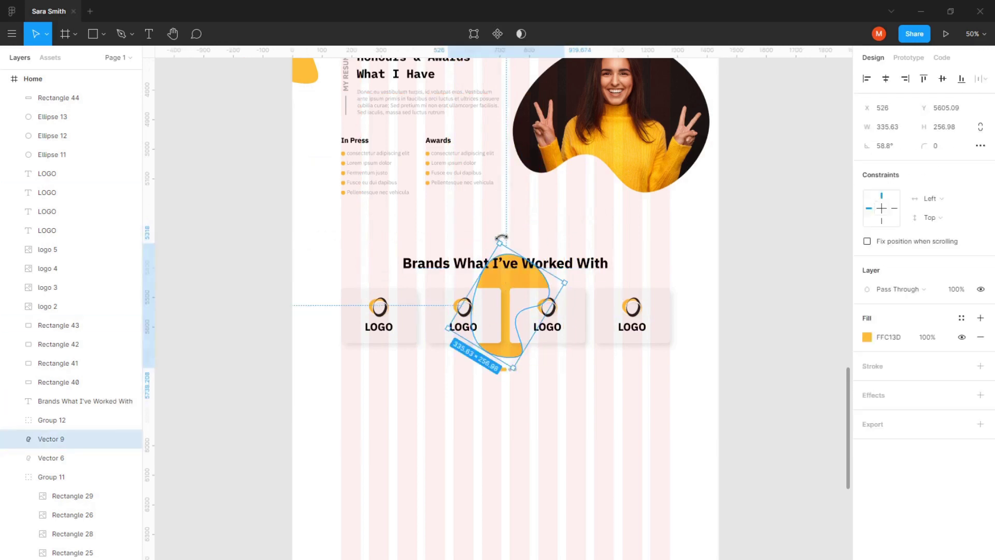
left_click_drag(498, 228, 466, 237)
Recolour the copied blob ADADAD at 14% opacity and rotate it to about 106°.
left_click(868, 338)
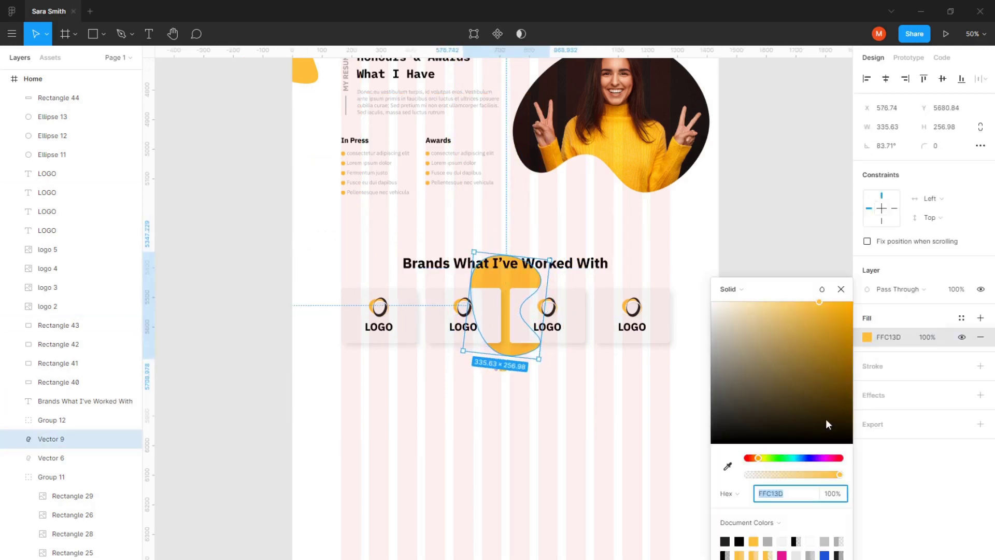
left_click(836, 542)
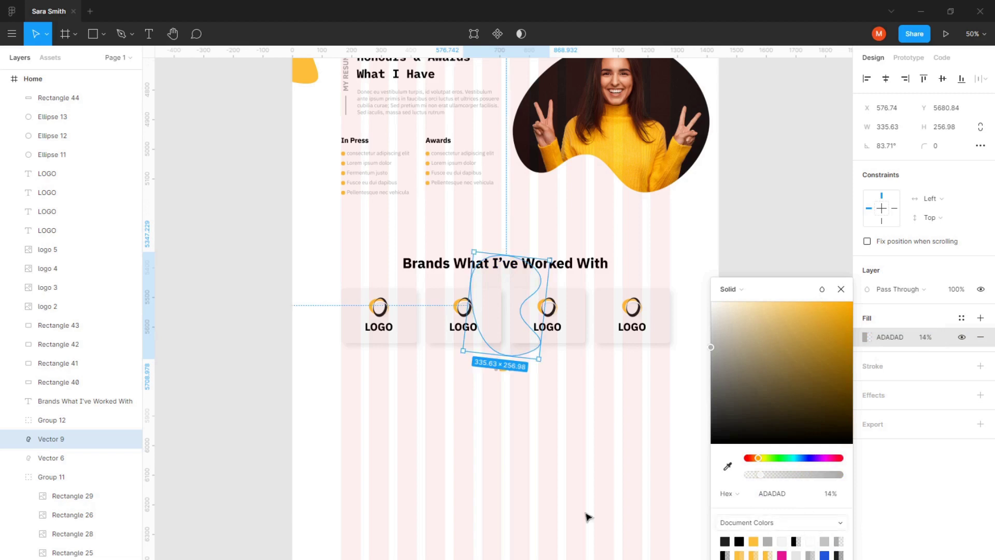
left_click(492, 498)
left_click(534, 267)
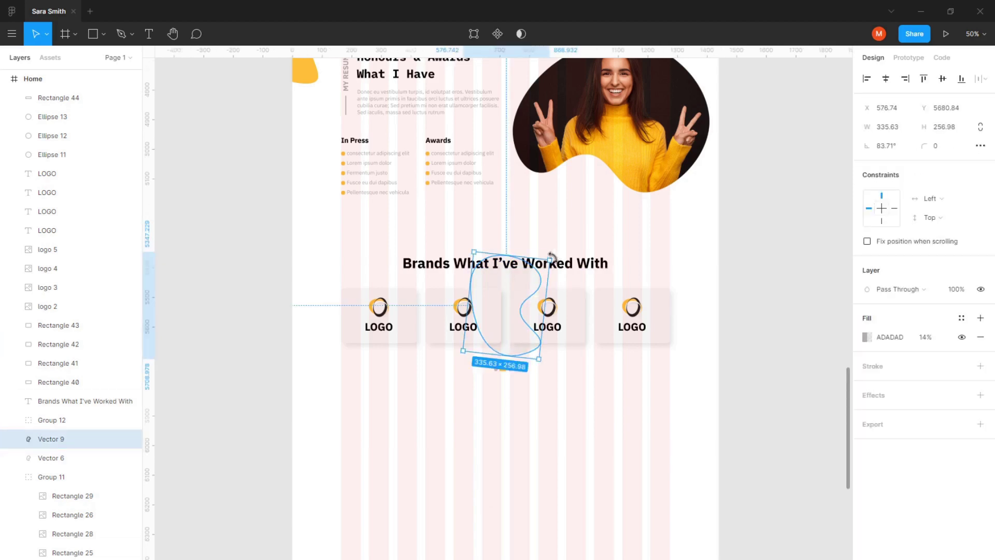
left_click_drag(551, 256, 532, 253)
left_click(555, 240)
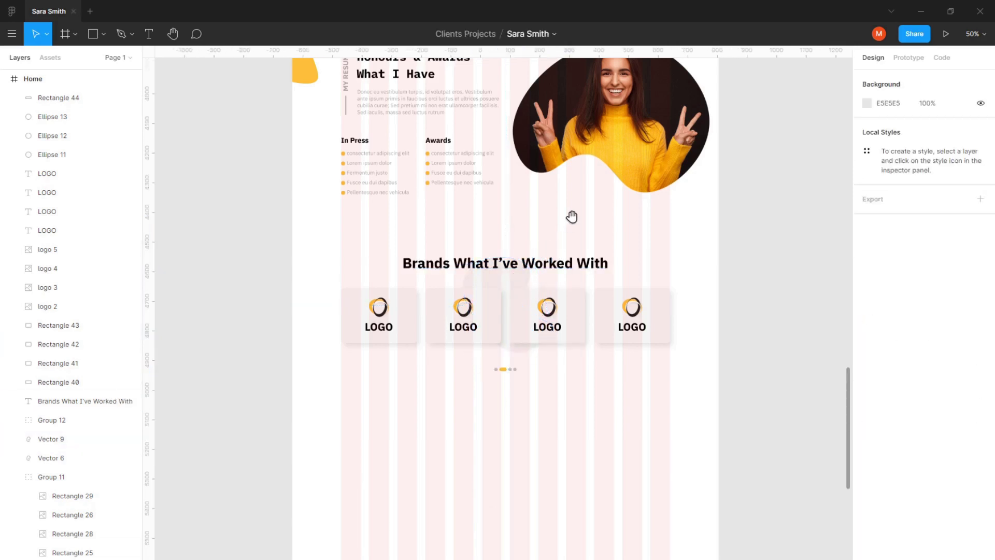
scroll(518, 215, "up", 5)
Draw a yellow FFC13D triangle beside the portrait photo.
left_click(103, 34)
left_click(81, 117)
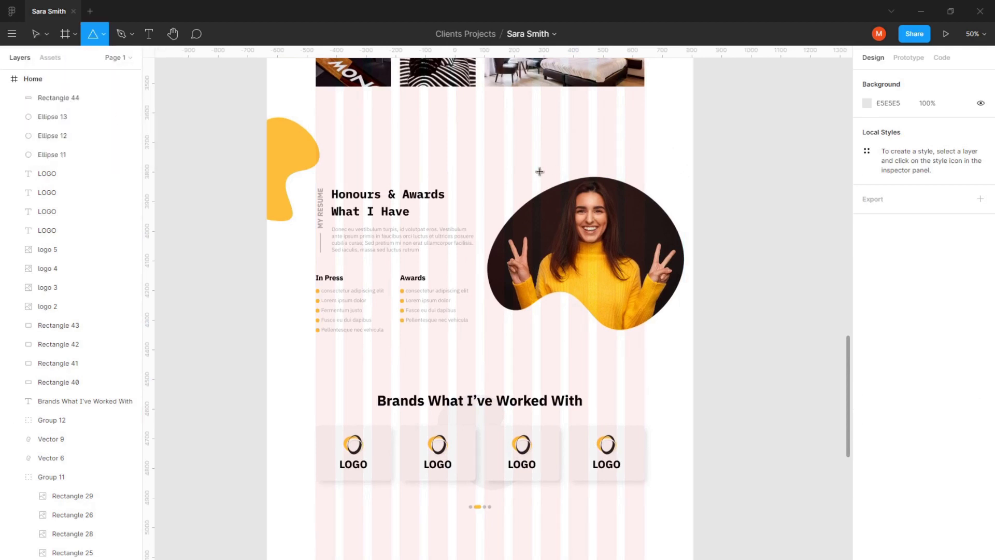
mouse_move(524, 185)
left_mouse_down()
mouse_move(546, 207)
mouse_move(560, 191)
mouse_move(543, 202)
left_mouse_up()
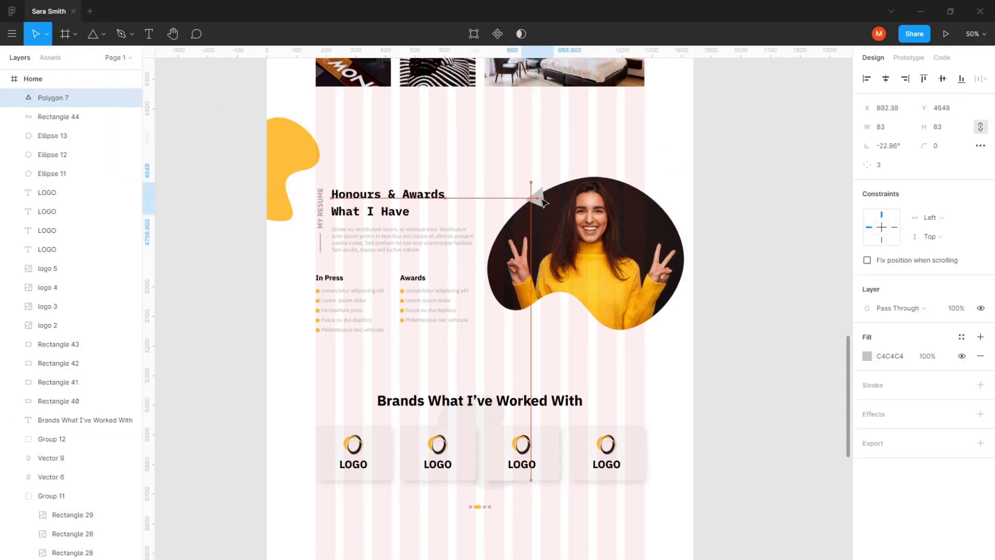
left_click(867, 356)
left_click(759, 536)
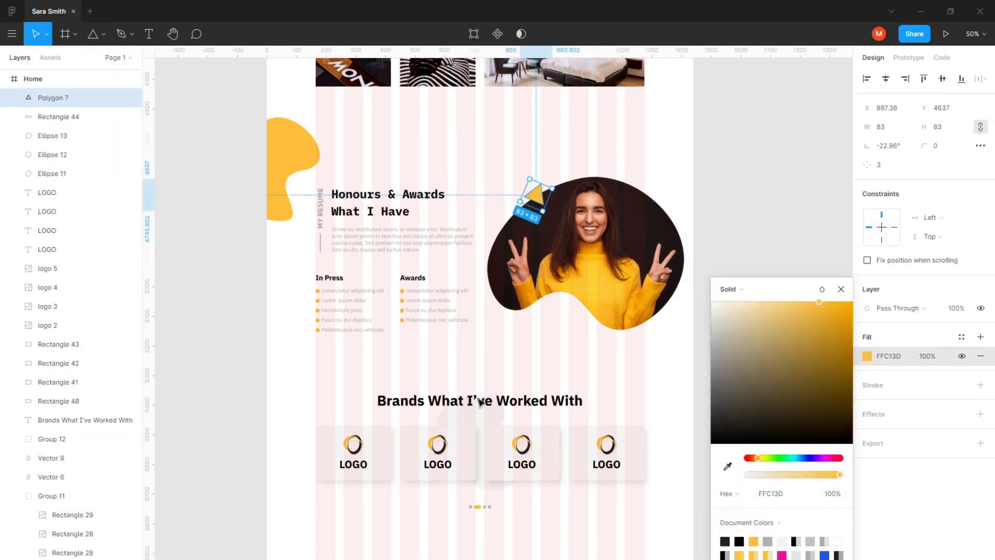
key("Escape")
key("Escape")
Copy the triangle onto the photo's right edge, undoing an accidental group move.
left_click_drag(534, 196, 674, 285)
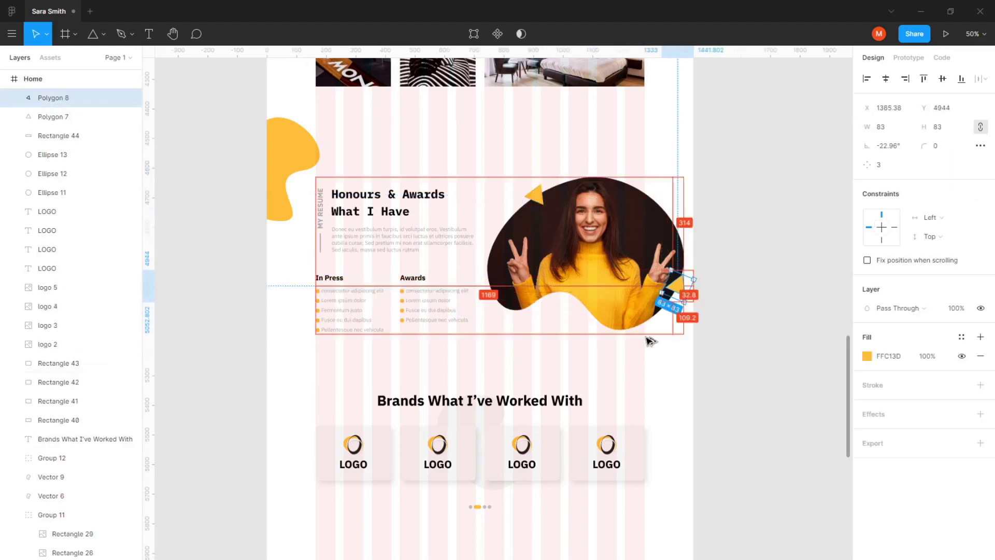
key("Escape")
left_click(669, 285)
key("Escape")
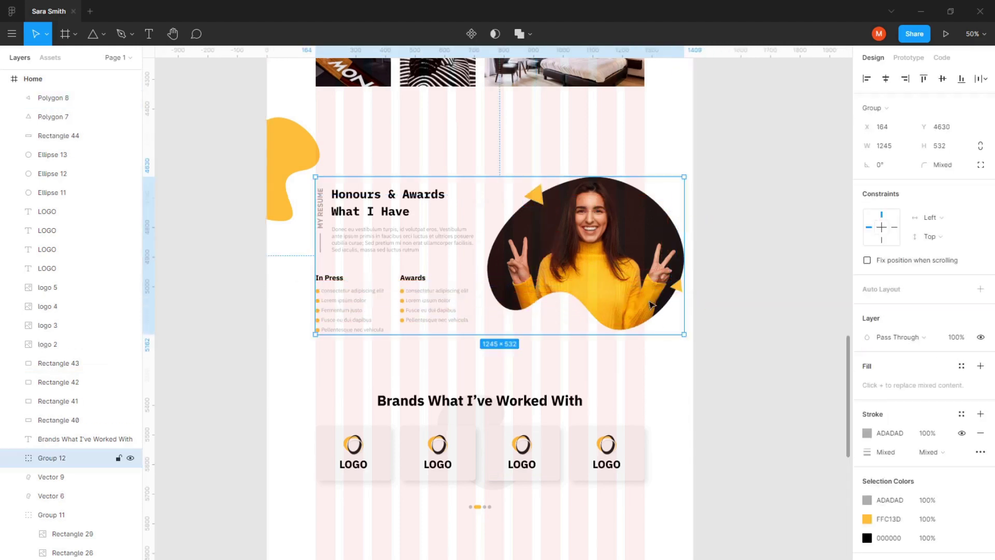
left_click_drag(679, 290, 676, 293)
key("ctrl+z")
left_click(674, 286)
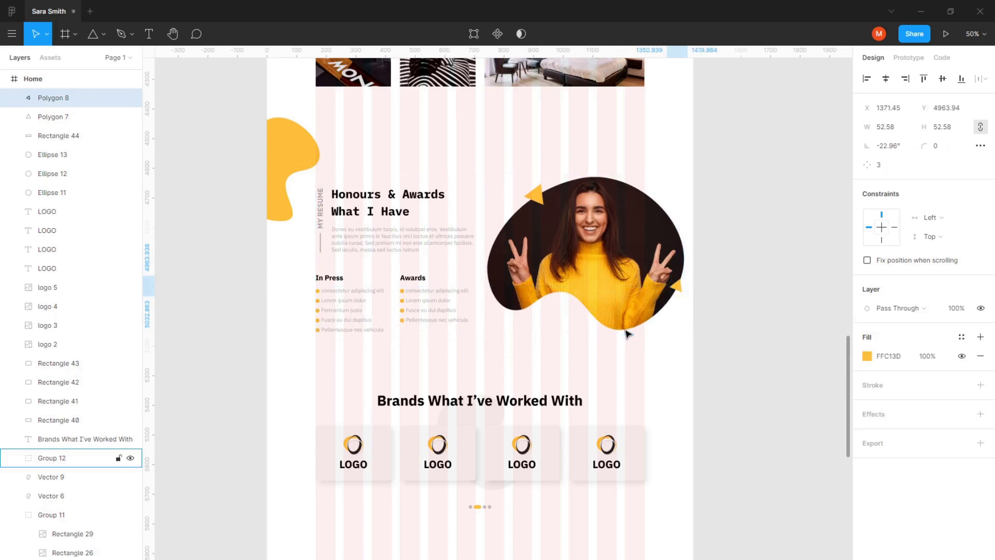
left_click(784, 258)
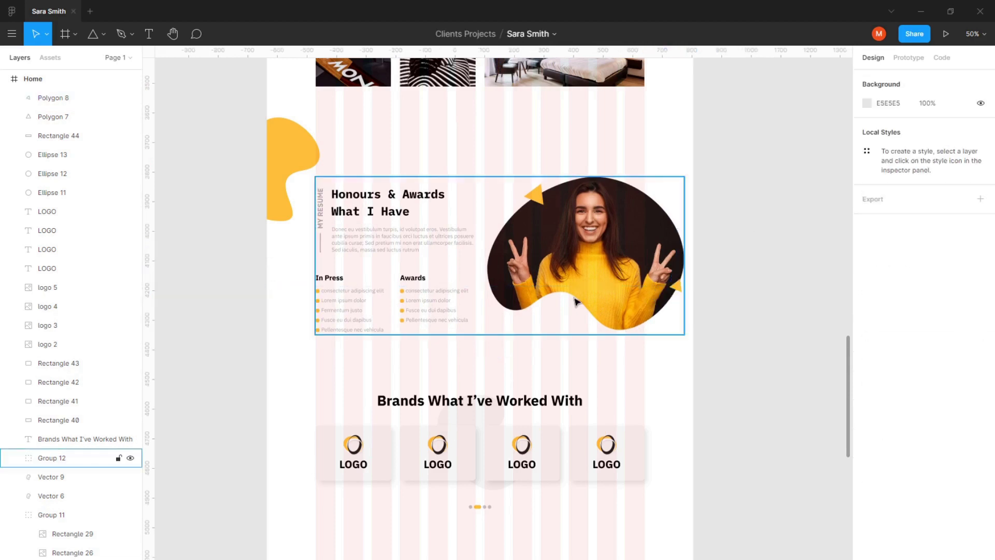
Copy a triangle to the photo's bottom-left and nudge the top triangle up-right.
left_click(536, 196)
left_click_drag(535, 197, 500, 314)
left_click(534, 192)
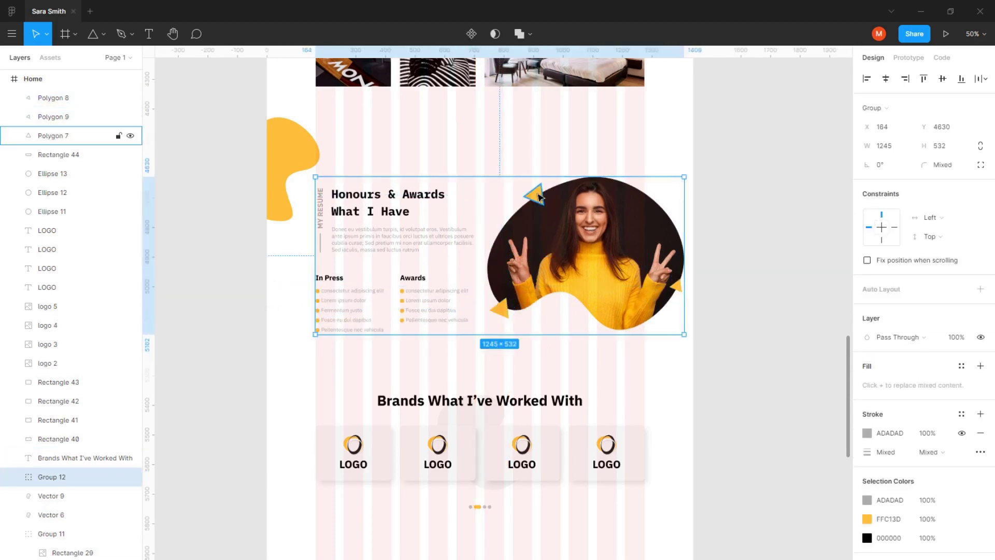
left_click_drag(540, 199, 555, 188)
left_click(660, 171)
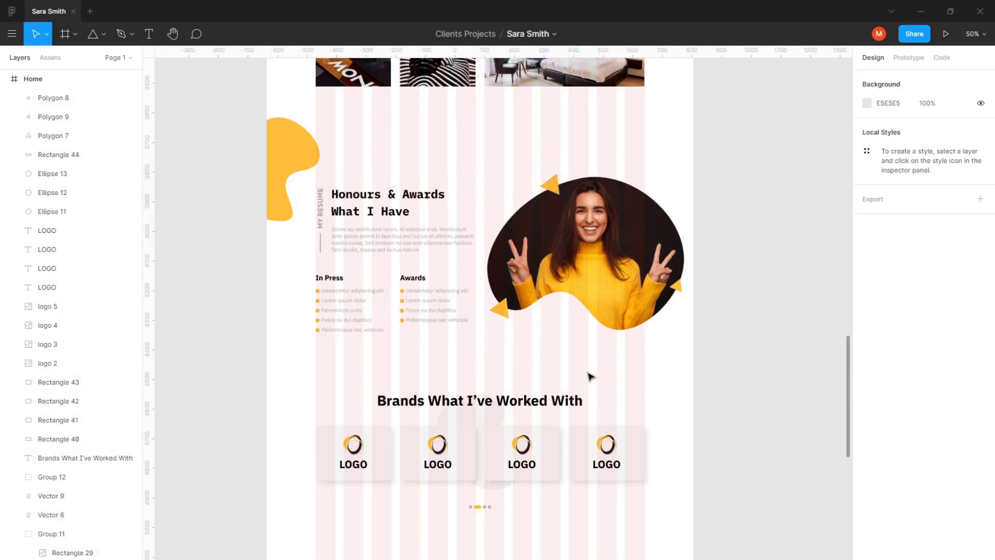
Delete the stray curved line over the brand cards.
scroll(529, 394, "down", 3)
scroll(529, 409, "down", 2)
left_click_drag(718, 256, 303, 407)
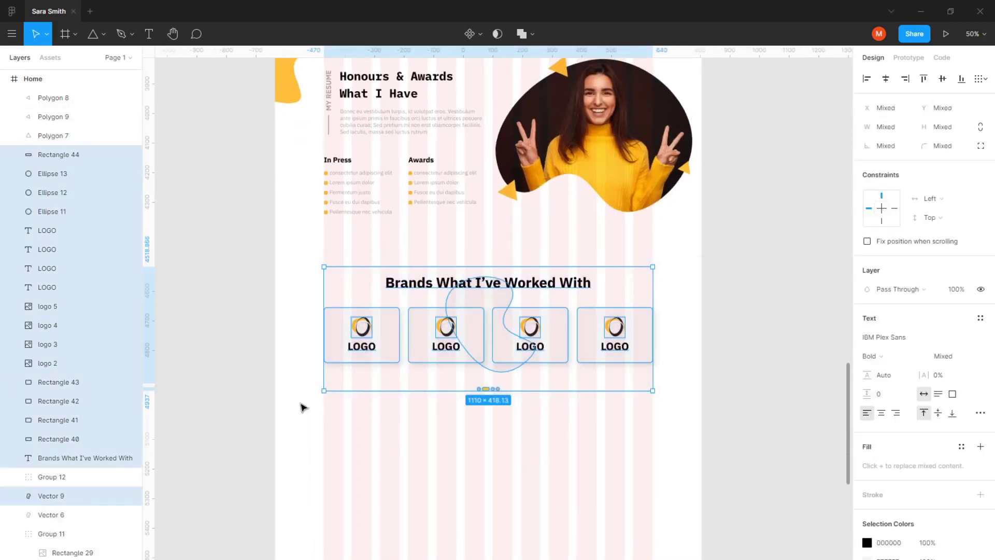
scroll(485, 322, "down", 5)
left_click(542, 258)
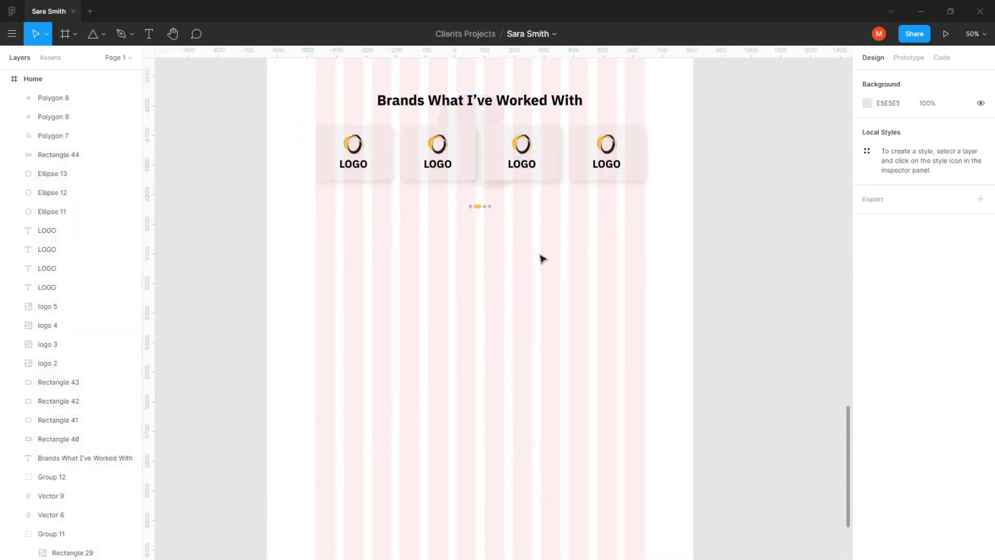
left_click(492, 188)
key("Delete")
Zoom in on the brand cards and delete the carousel dots.
scroll(496, 245, "up", 2)
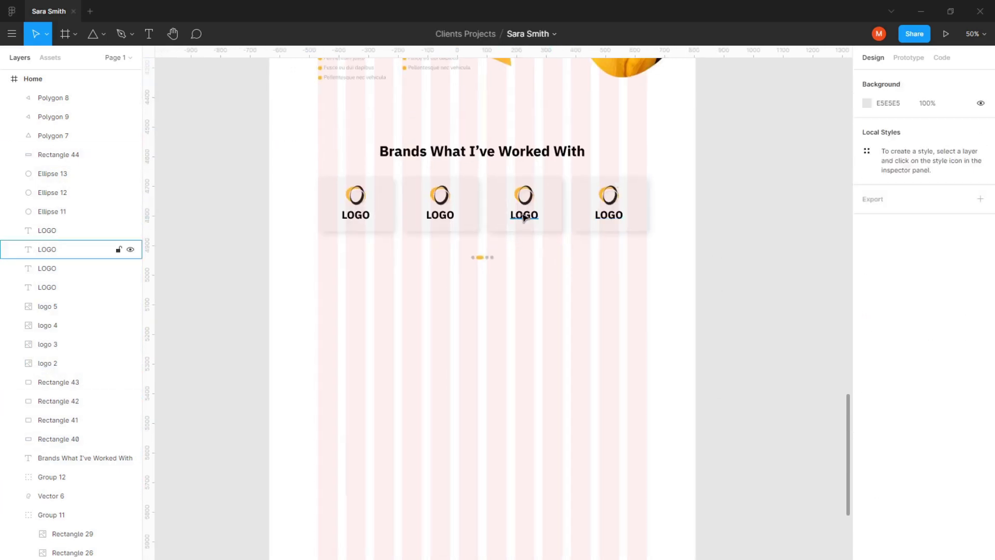
left_click(104, 35)
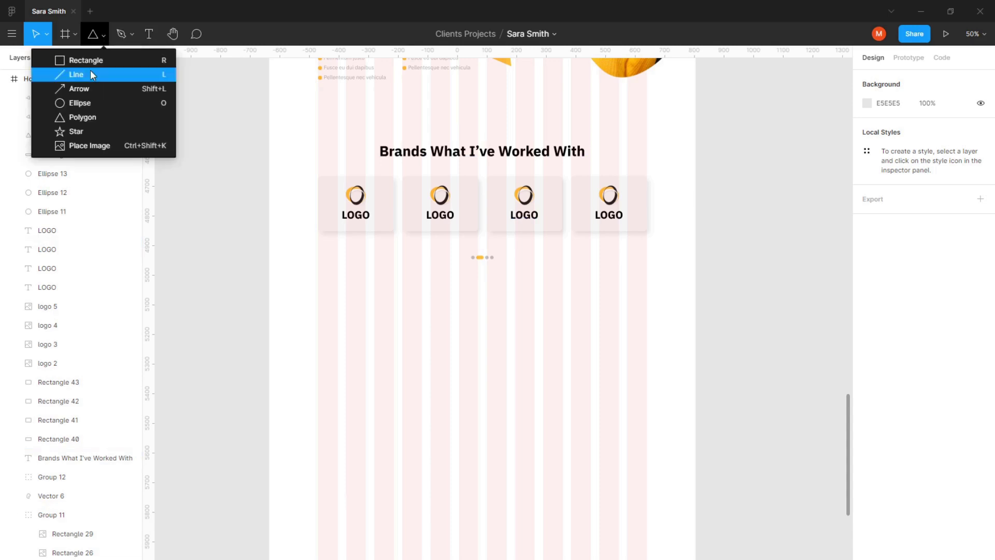
left_click(91, 61)
scroll(467, 254, "down", 2)
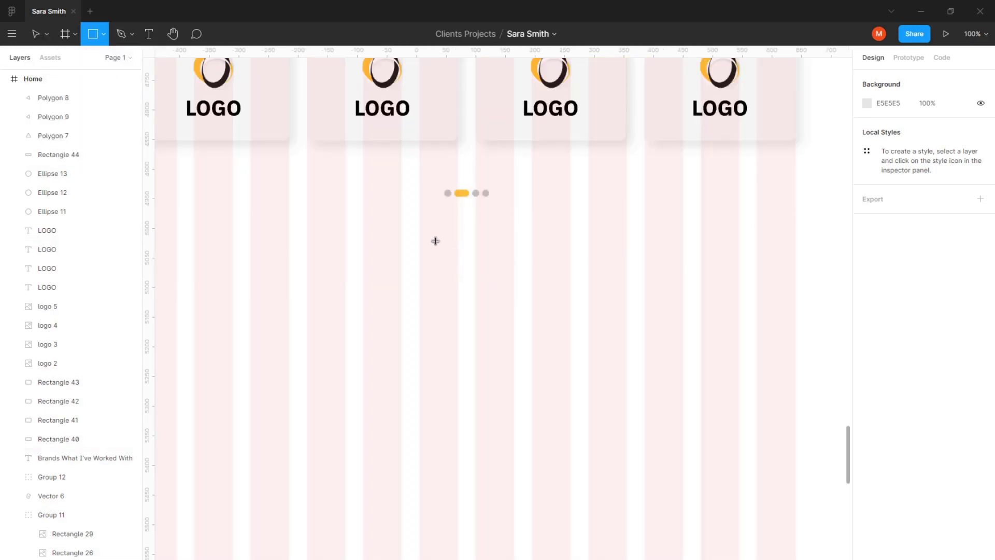
key("shift+0")
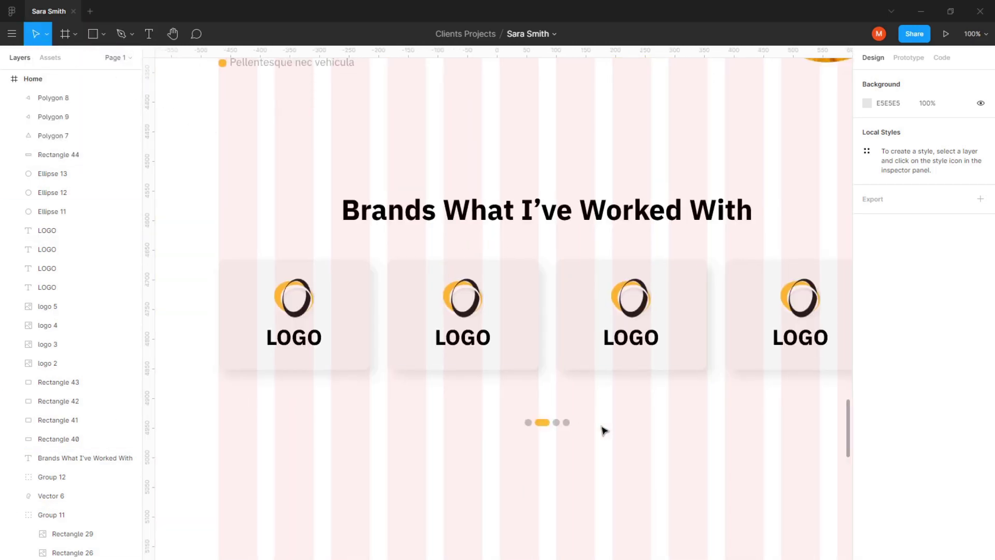
left_click_drag(497, 447, 570, 417)
key("Delete")
Draw a 160×50 grey pill with corner radius 50 centred below the brand cards.
left_click(105, 34)
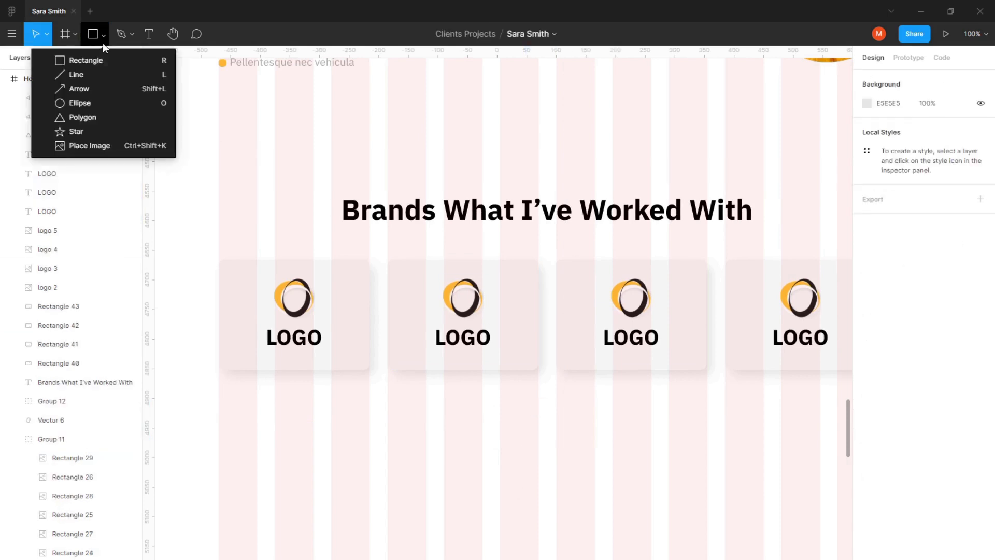
left_click(91, 61)
left_click_drag(613, 407, 486, 437)
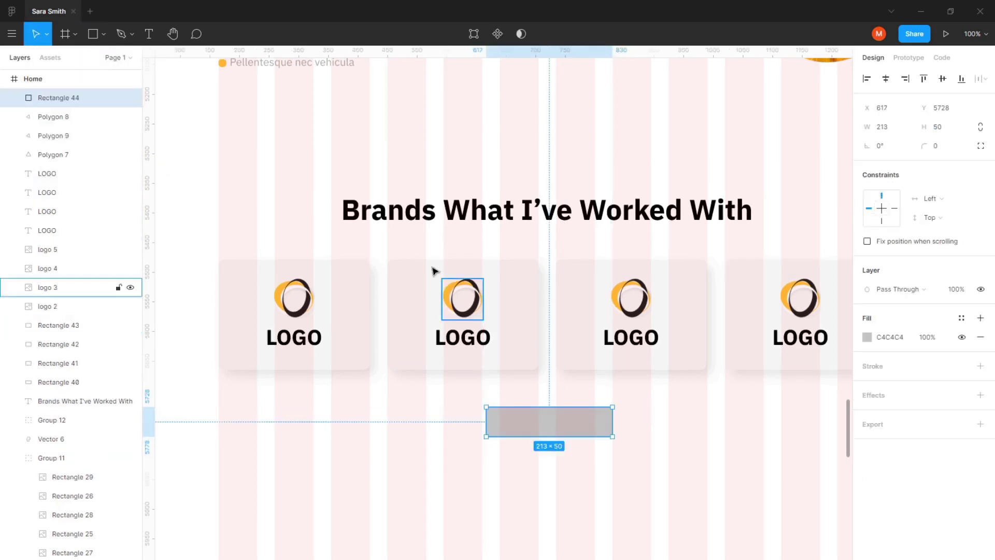
type("0")
key("Return")
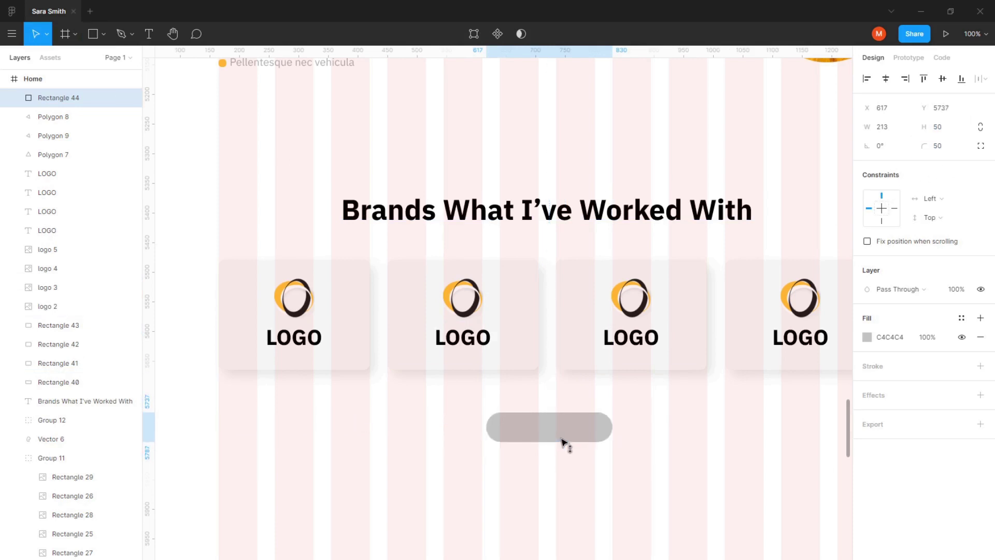
left_click_drag(563, 432, 562, 442)
left_click_drag(499, 441, 513, 451)
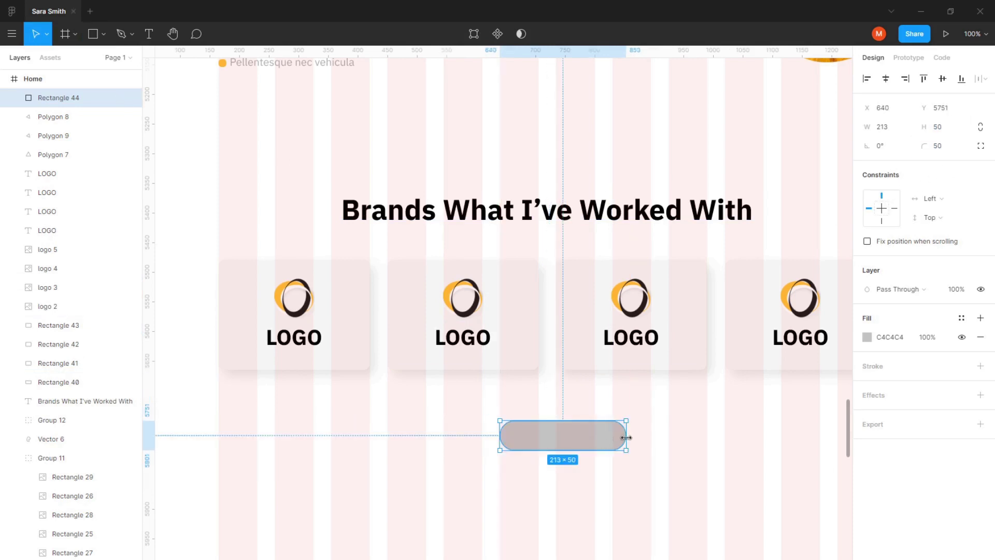
mouse_move(627, 444)
left_mouse_down()
mouse_move(572, 441)
mouse_move(615, 436)
left_mouse_up()
Add 'Hire Me' text in IBM Plex Sans size 24 and place it on the pill.
left_click(572, 491)
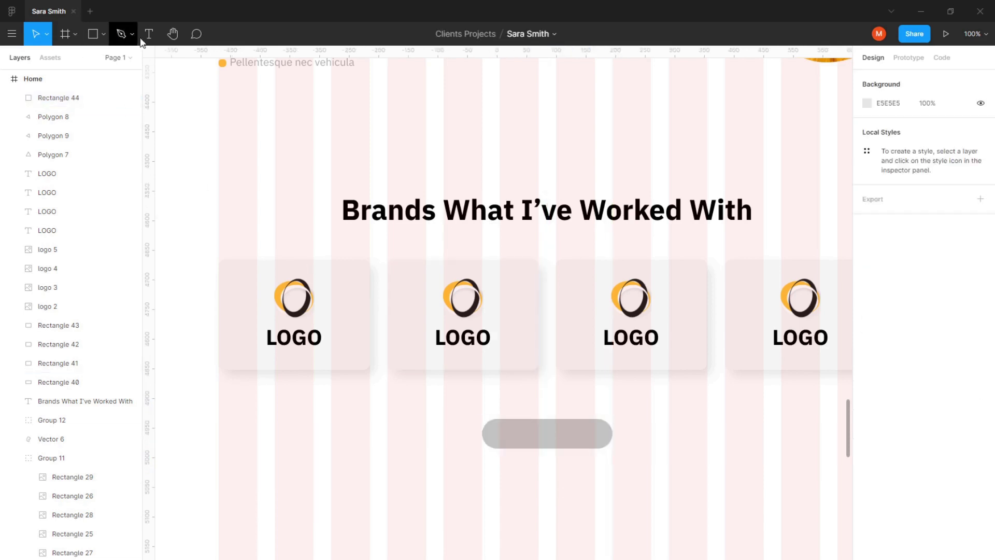
left_click(456, 507)
key("Escape")
type("Hire Me")
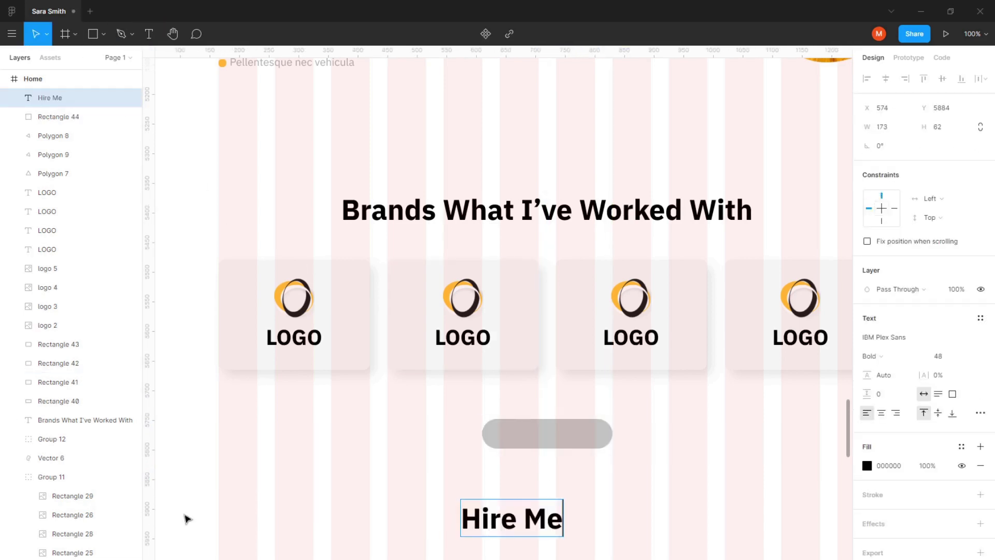
key("Escape")
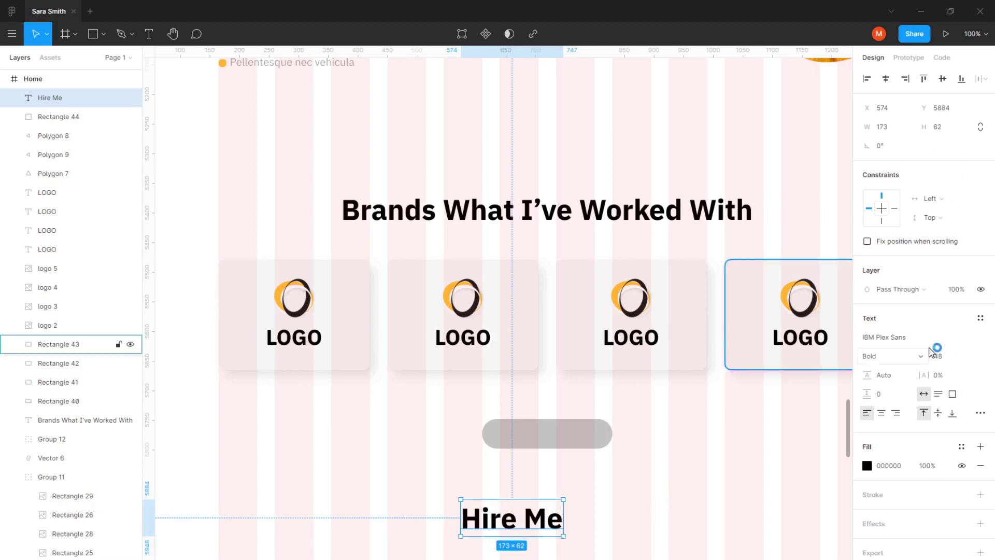
left_click(934, 346)
left_click(942, 340)
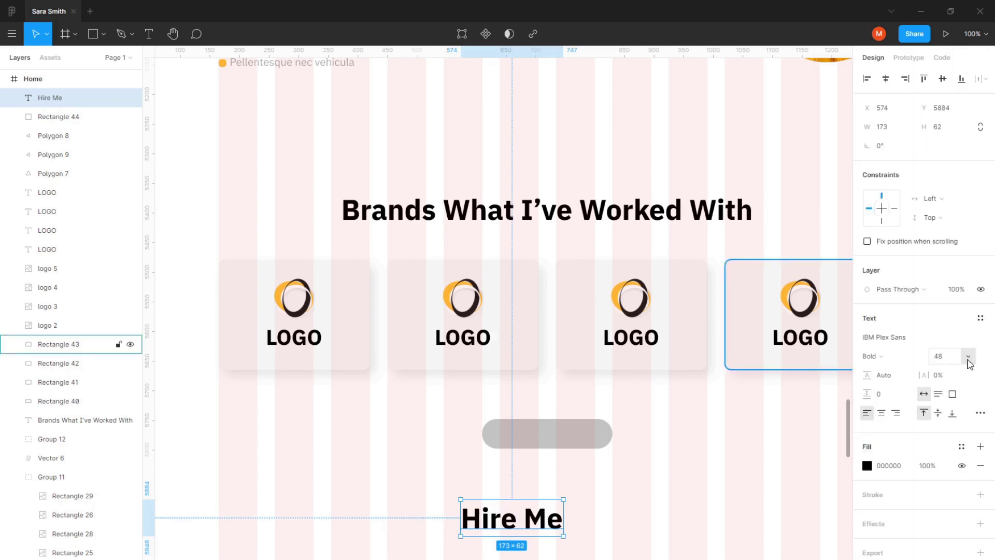
left_click(969, 356)
left_click(955, 321)
left_click_drag(500, 510, 560, 438)
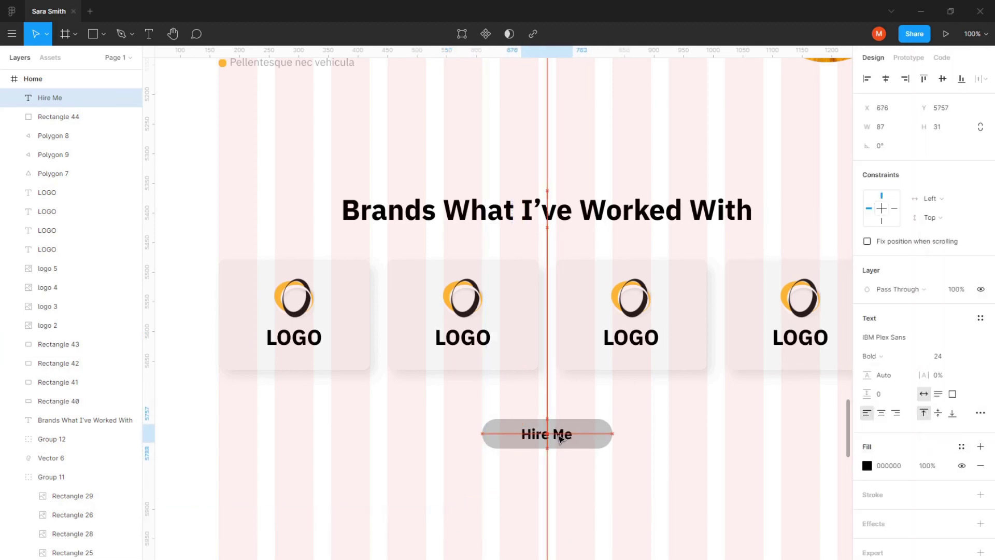
Fill the button shape with yellow FFC13D.
left_click(578, 440)
left_click(867, 337)
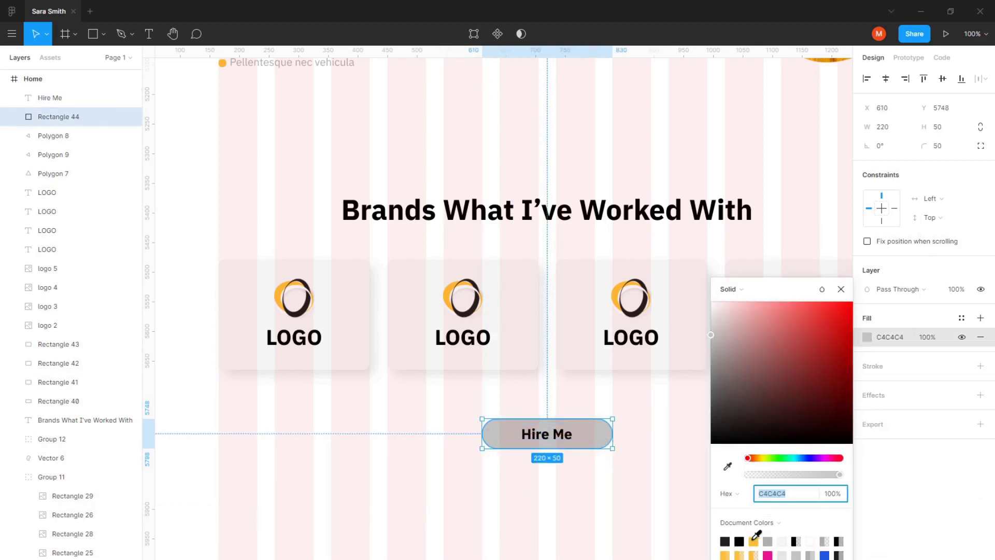
left_click(753, 541)
left_click(529, 417)
Duplicate the button behind itself, fill it dark grey 212121 and add a layer blur.
left_click_drag(594, 428, 596, 441)
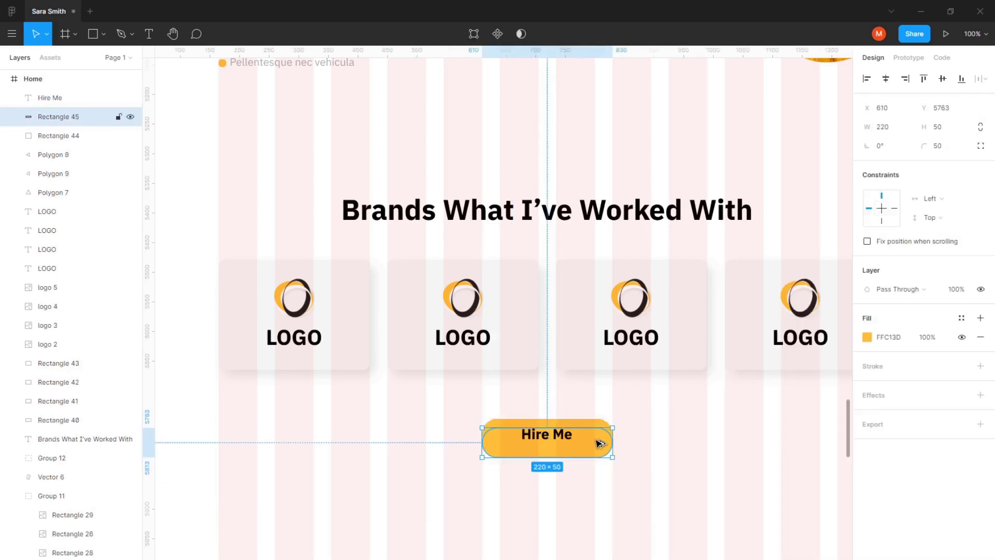
right_click(596, 443)
left_click(628, 350)
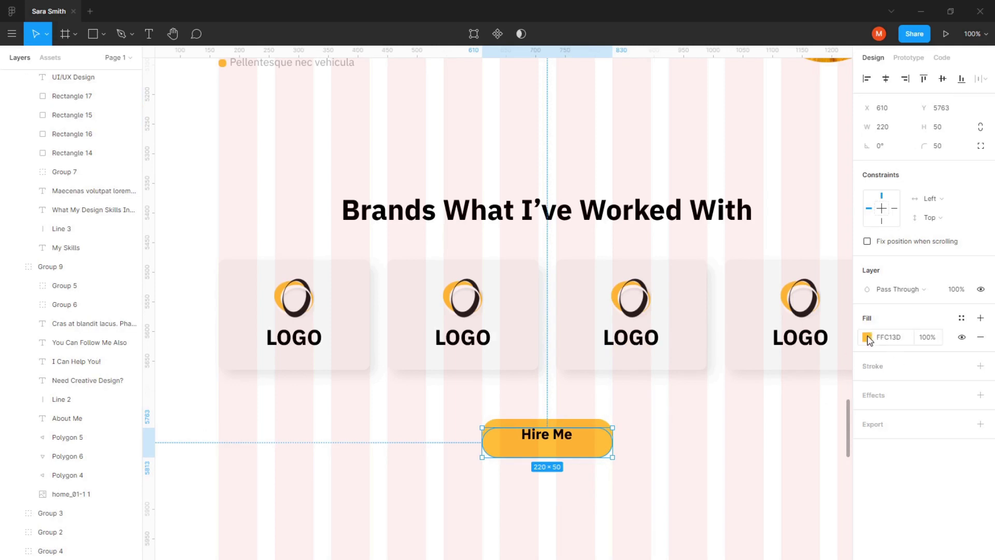
left_click(868, 338)
left_click(739, 541)
left_click(981, 395)
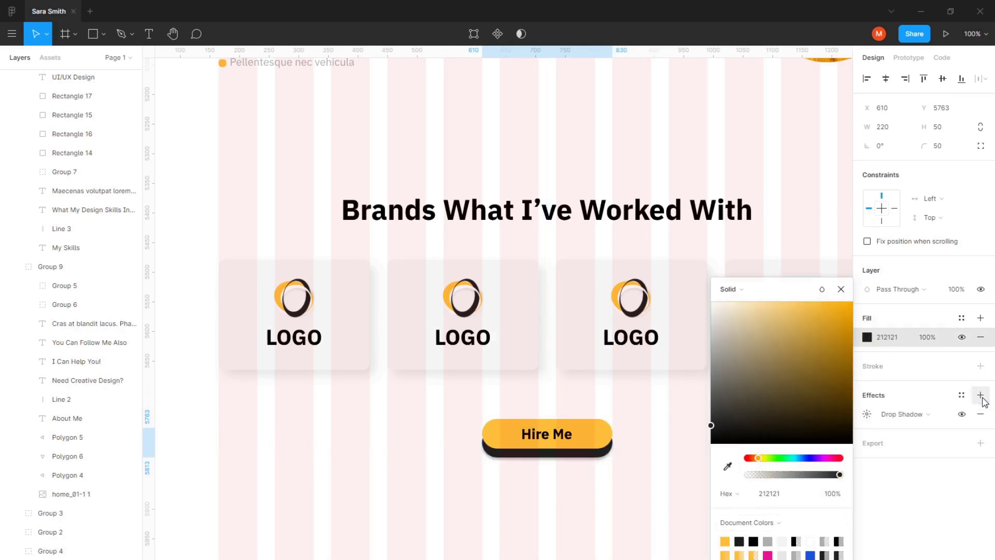
left_click(904, 414)
left_click(867, 414)
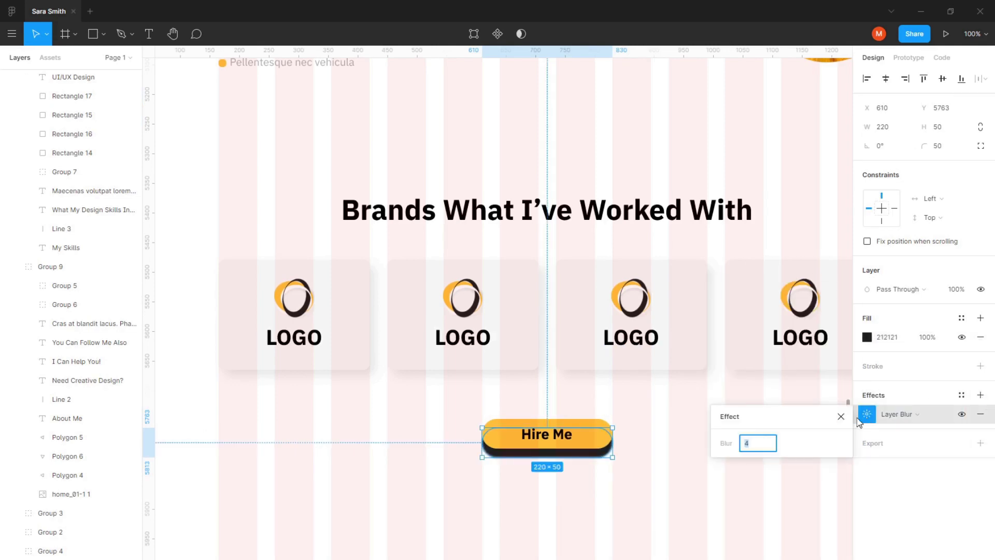
Set the blur amount and lower the shadow's fill opacity to 25%.
type("10")
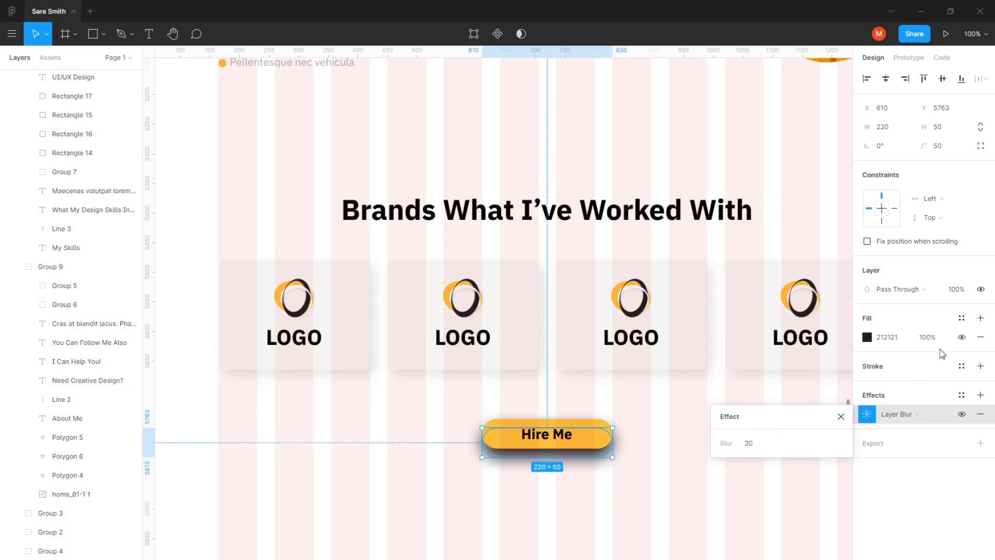
left_click(867, 329)
type("5")
key("Return")
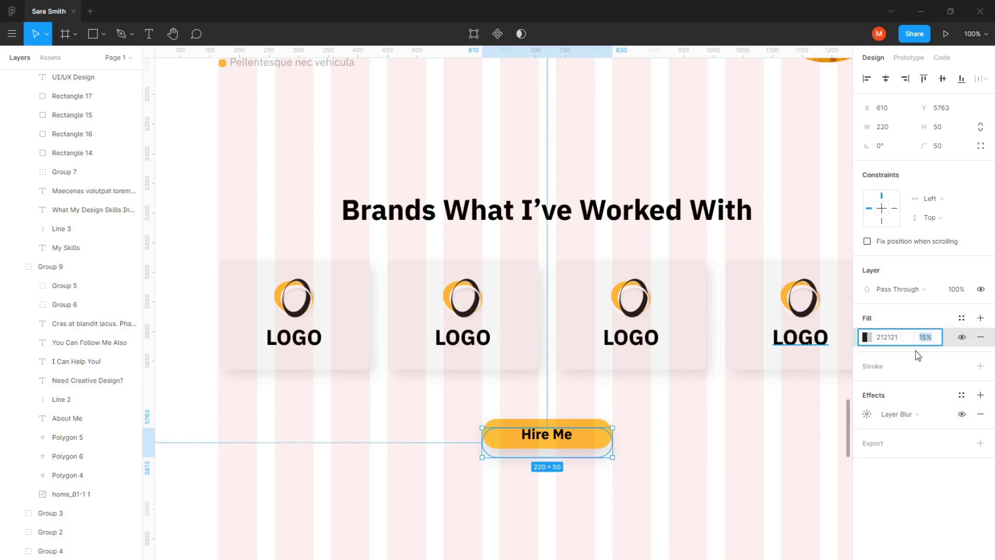
key("Return")
left_click(700, 473)
key("ctrl+minus")
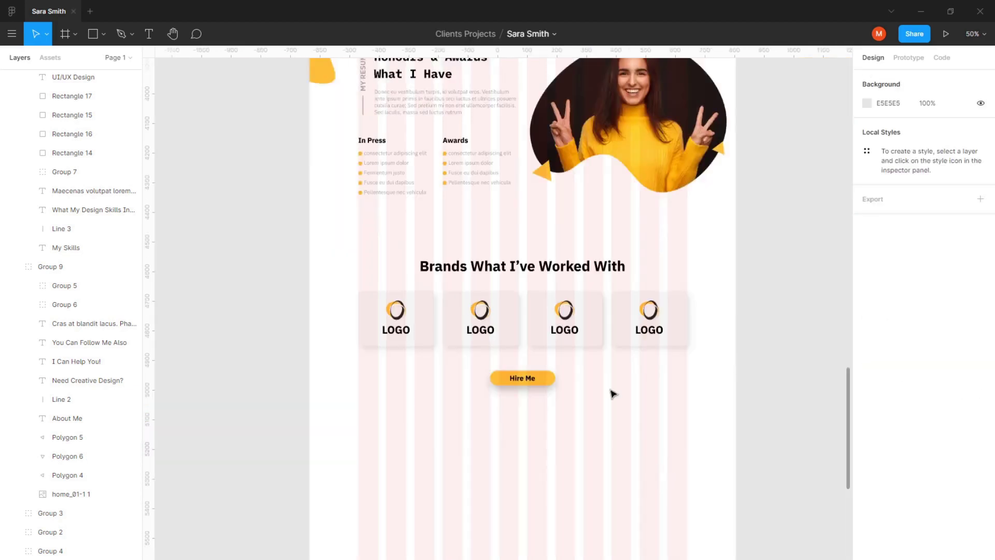
Check the fill colours of the Hire Me label and the Brands What I've Worked With heading.
mouse_move(614, 394)
left_mouse_down()
mouse_move(556, 460)
mouse_move(571, 439)
left_mouse_up()
left_click(525, 414)
left_click(872, 465)
left_click(660, 523)
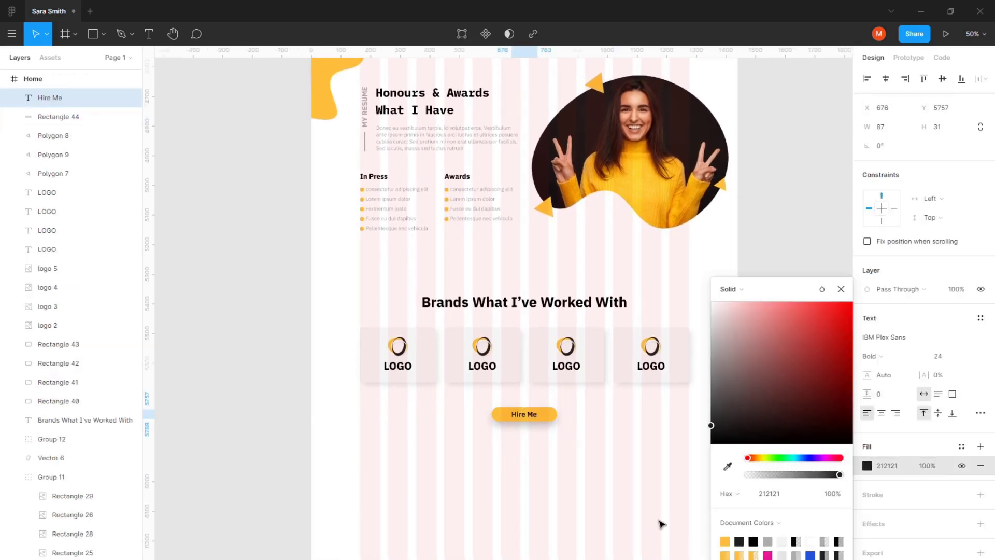
left_click(587, 310)
left_click(868, 465)
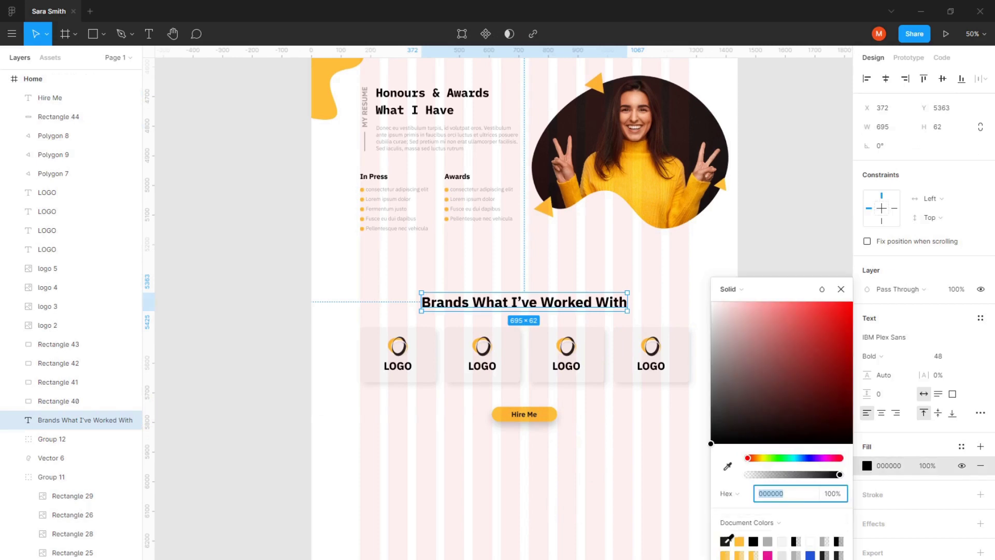
left_click(651, 366)
Select all four LOGO labels together and inspect their shared fill colour.
left_click(566, 366, "shift")
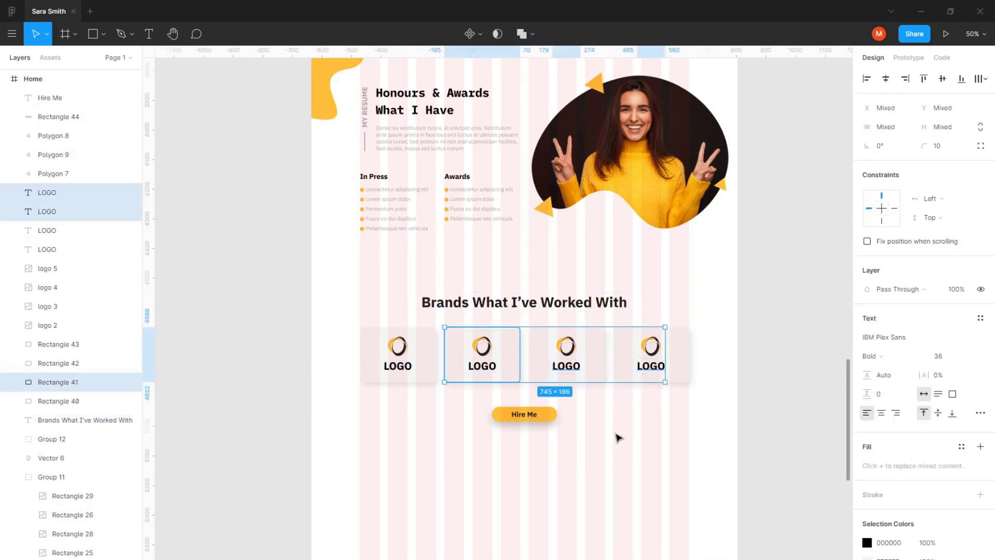
left_click(651, 366)
left_click(566, 366, "shift")
left_click(482, 366, "shift")
left_click(398, 366, "shift")
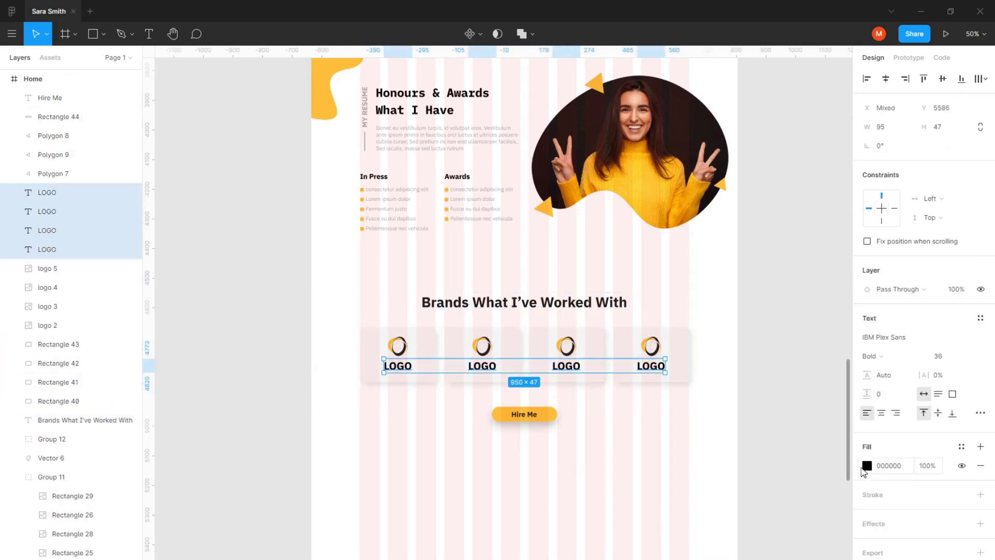
left_click(867, 465)
left_click(516, 455)
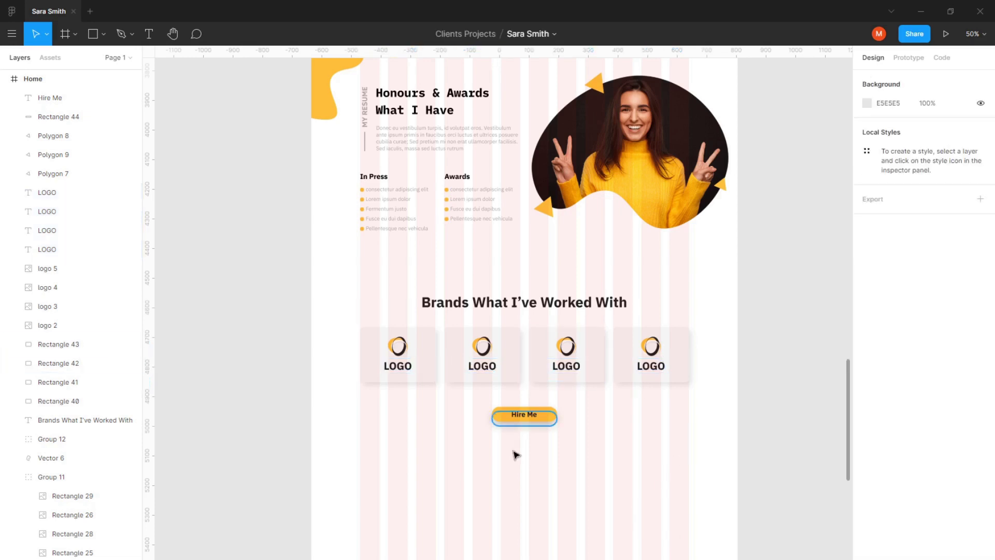
Inspect the fill of the In Press, Awards, What I Have and Honours & Awards headings.
left_click(371, 187)
key("Escape")
left_click(362, 177)
double_click(373, 176)
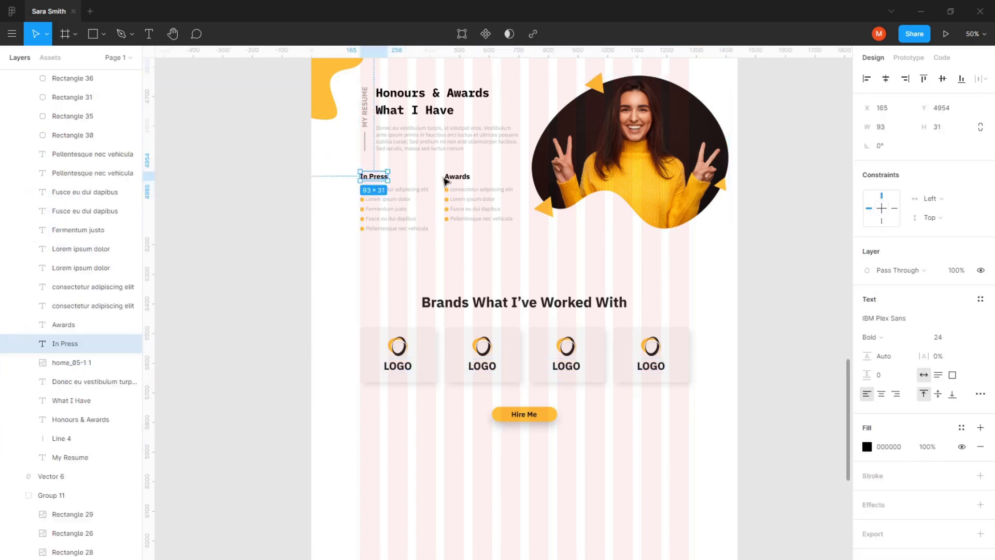
left_click(446, 177, "shift")
left_click(427, 107, "shift")
left_click(481, 96, "shift")
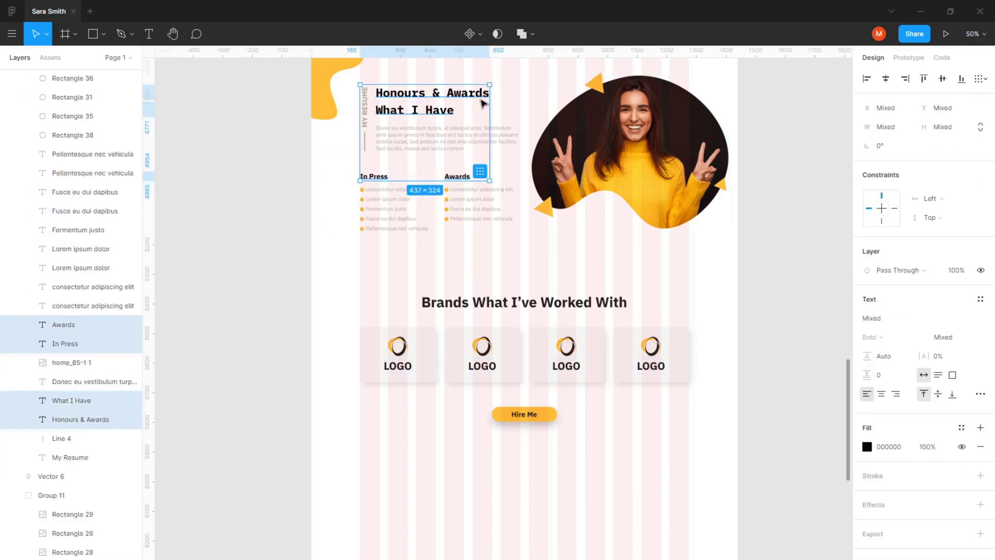
left_click(868, 447)
left_click(447, 485)
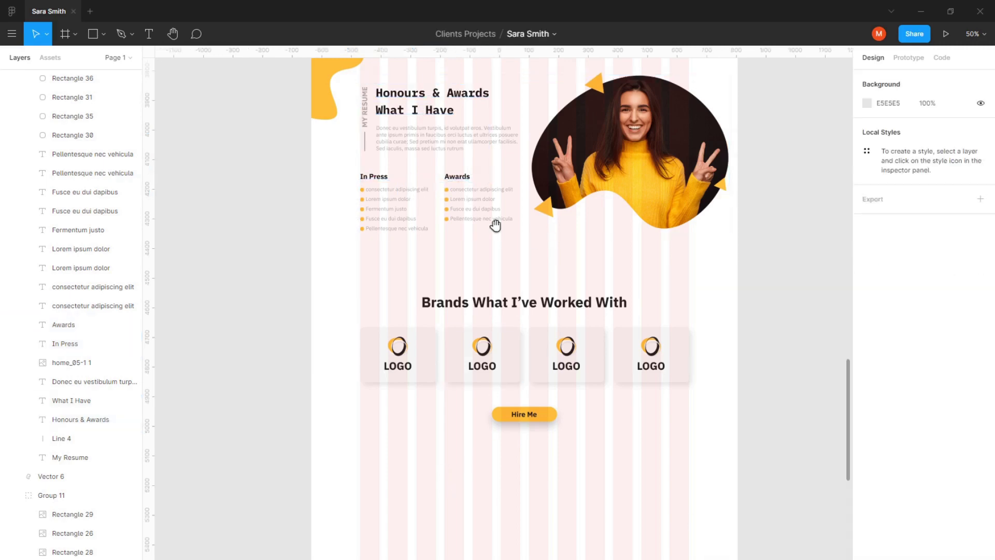
mouse_move(496, 224)
left_mouse_down()
mouse_move(447, 362)
mouse_move(445, 443)
left_mouse_up()
Inspect the fill colour of the Meet My Projects heading text.
left_click(345, 125)
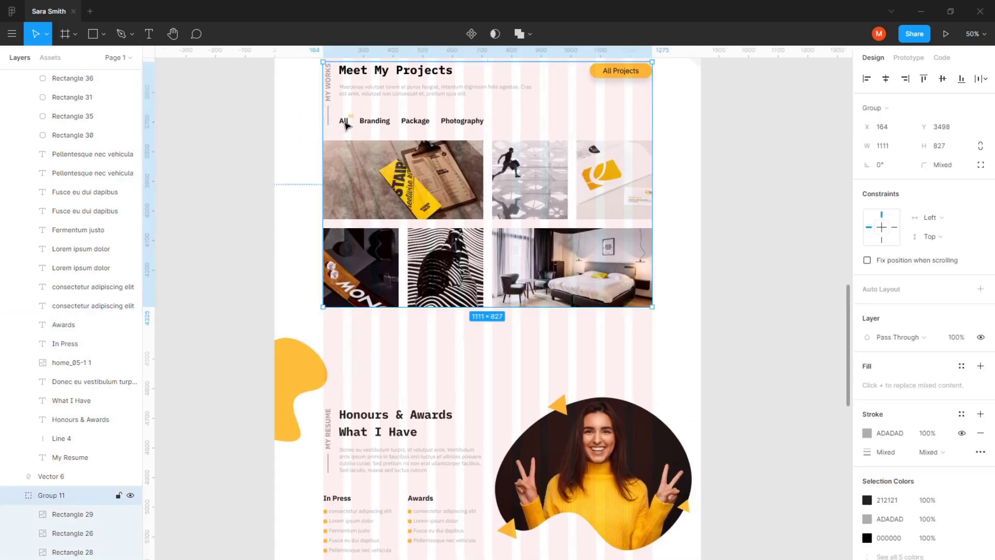
double_click(344, 124)
left_click(289, 193)
left_click(391, 73)
double_click(390, 73)
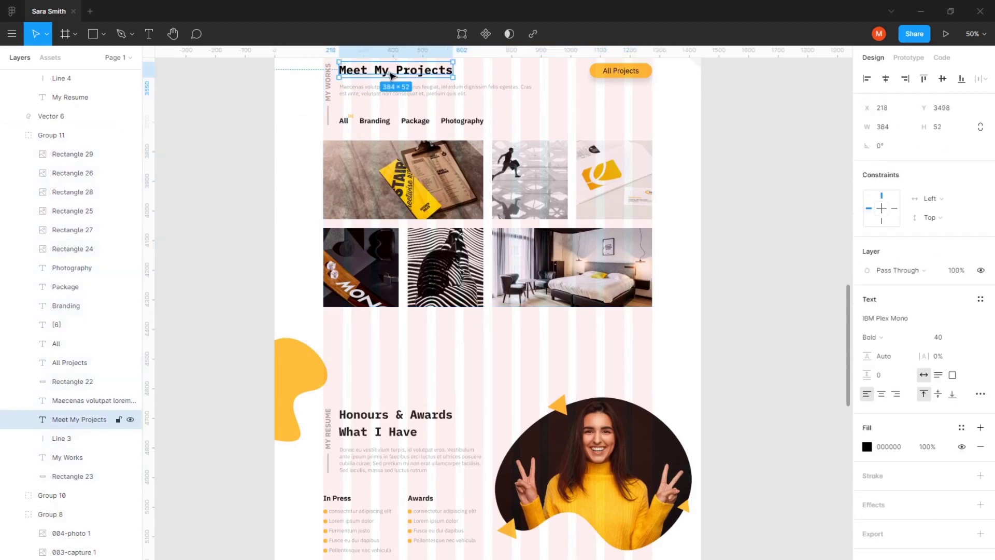
left_click(867, 446)
left_click(643, 369)
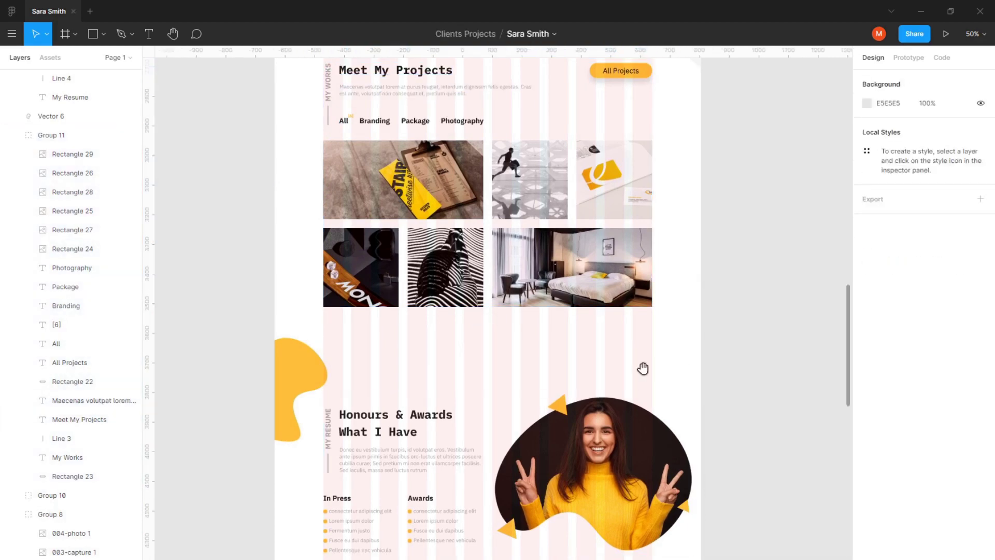
Inspect the All Projects button label's fill colour and hex value.
left_click_drag(488, 220, 494, 497)
left_click(627, 346)
double_click(627, 347)
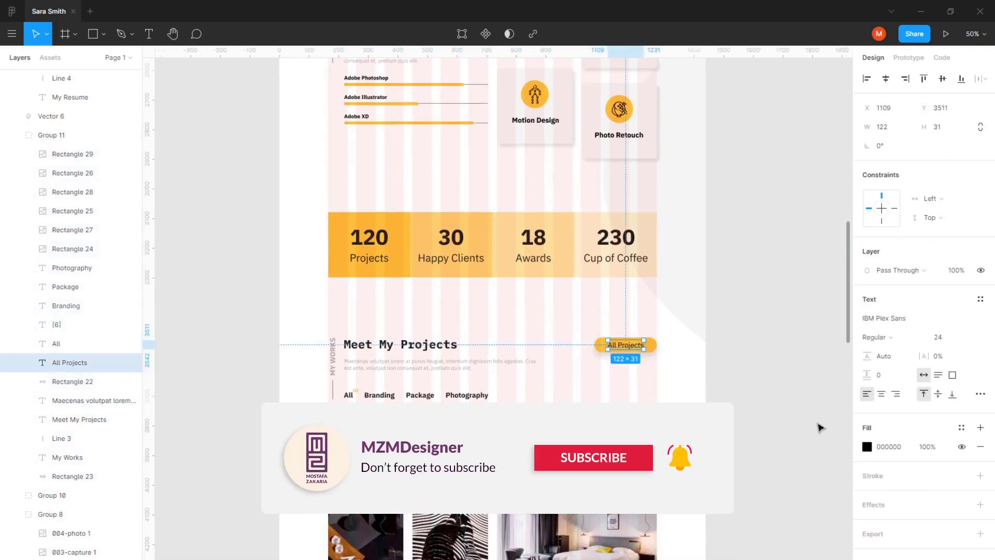
left_click(868, 446)
left_click(810, 494)
key("Escape")
key("Escape")
Change the Hire Me label's font weight from Bold to Regular.
scroll(520, 432, "down", 2)
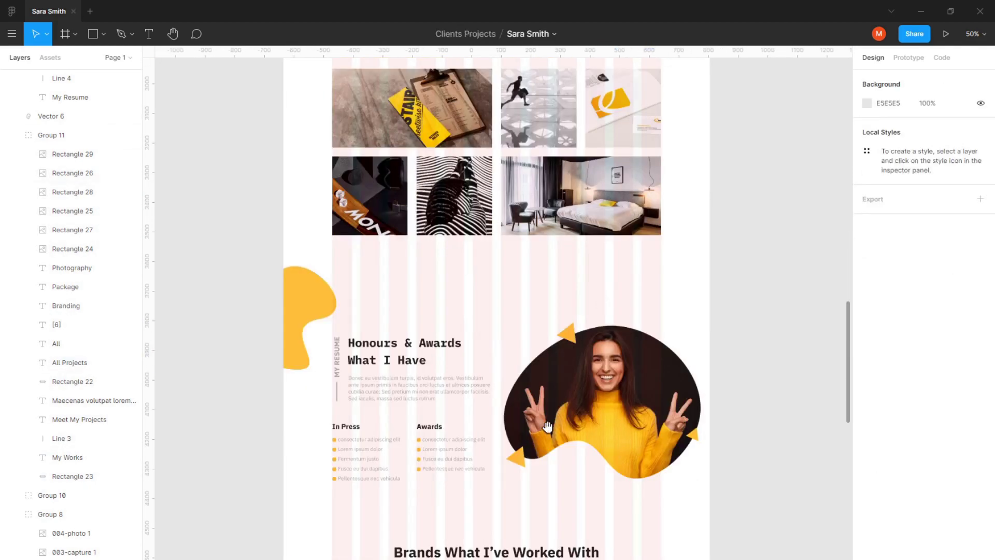
scroll(520, 432, "down", 5)
left_click(519, 429)
left_click(915, 356)
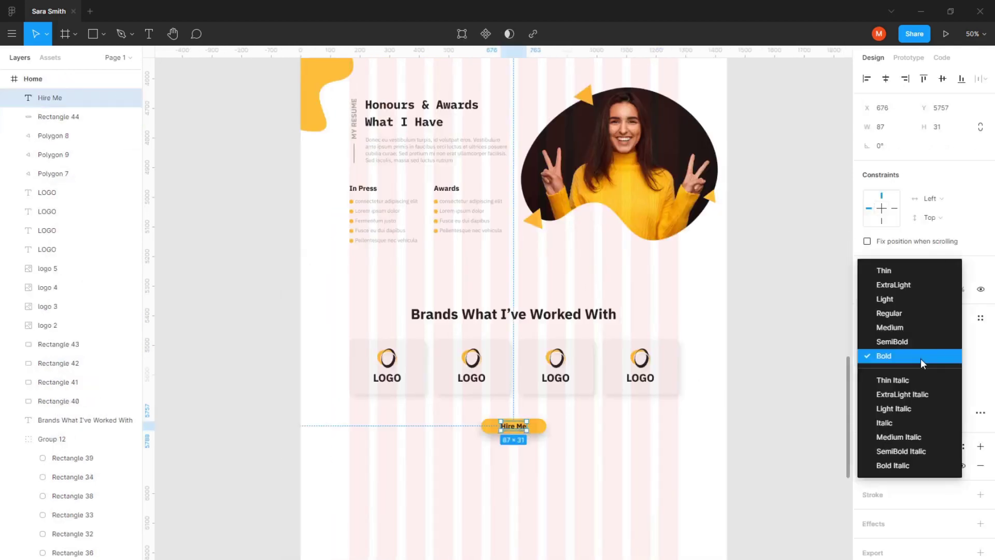
left_click(907, 318)
left_click(544, 456)
scroll(549, 480, "down", 2)
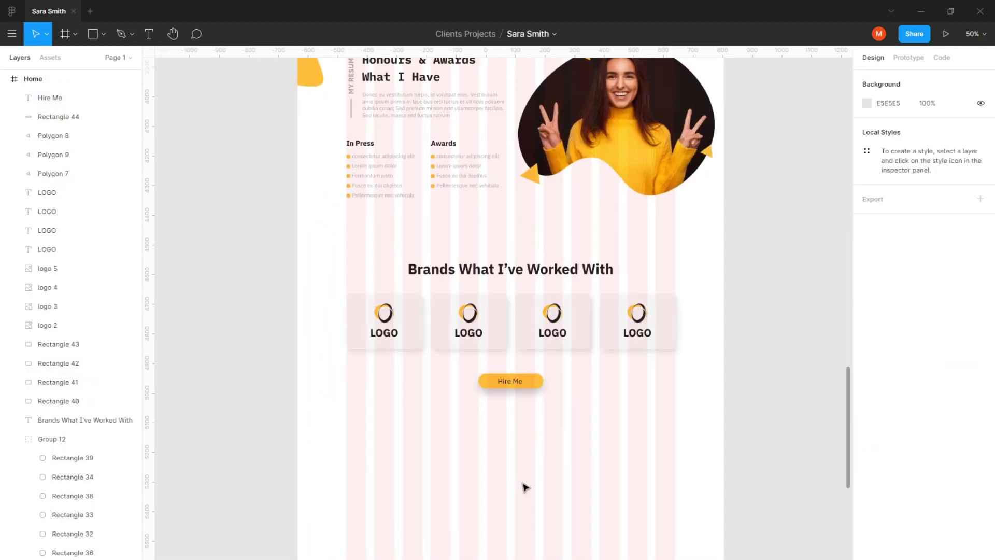